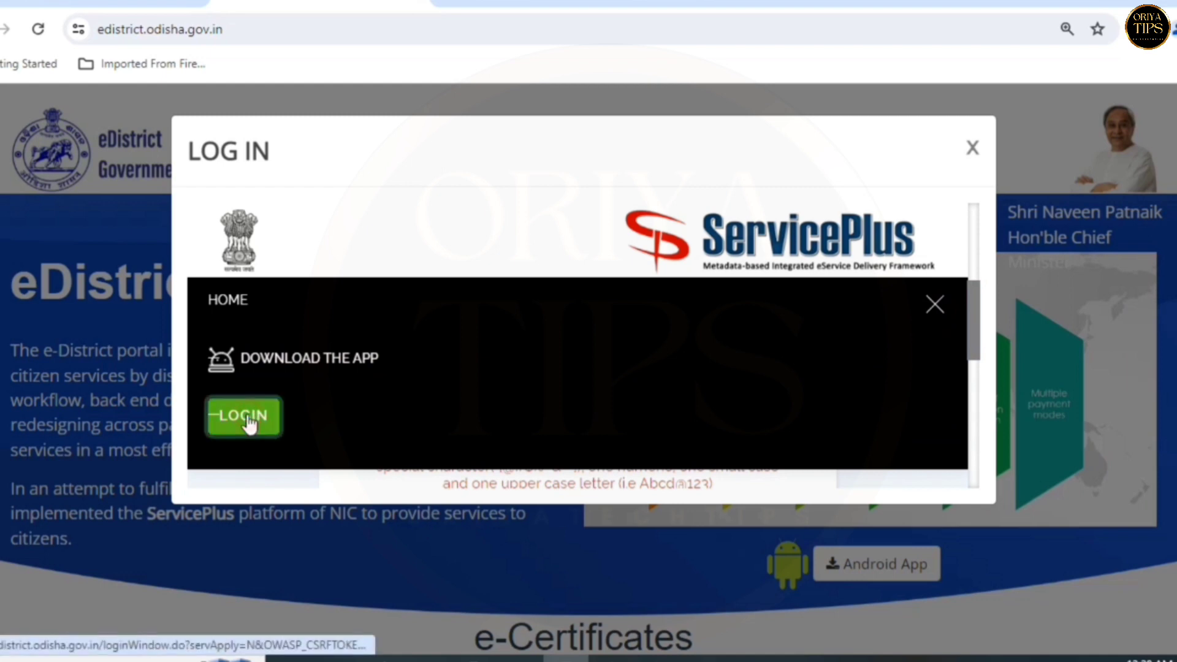
- Log in to ServicePlus with the login ID, password and captcha
click(247, 416)
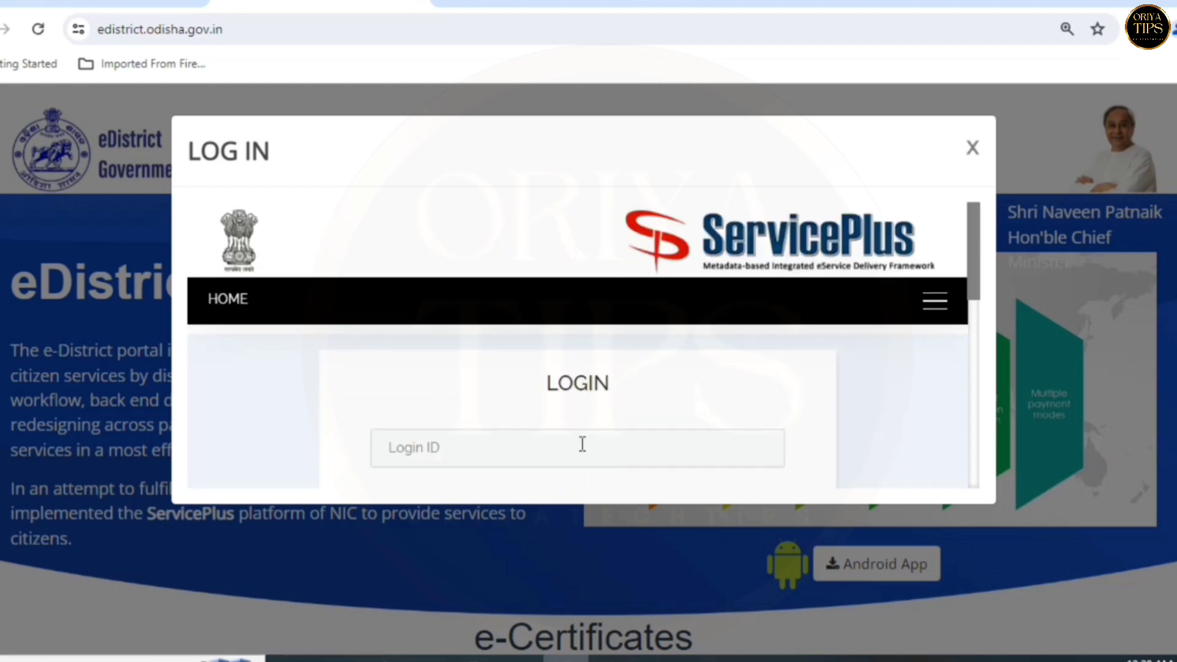
click(549, 443)
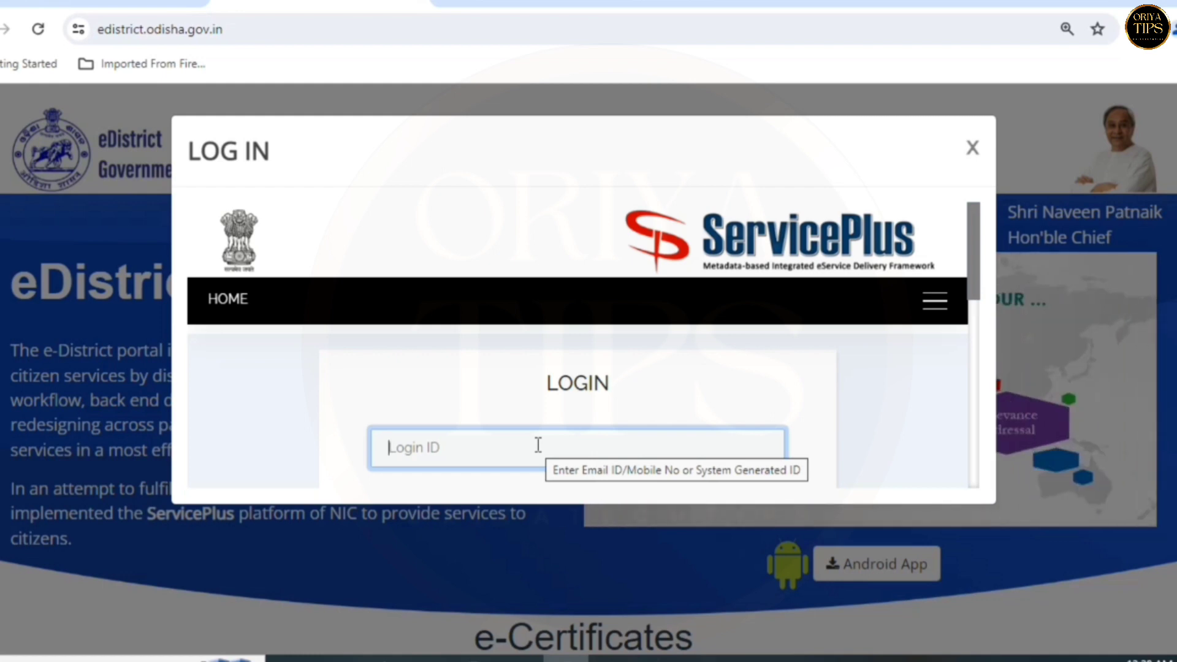
key(Tab)
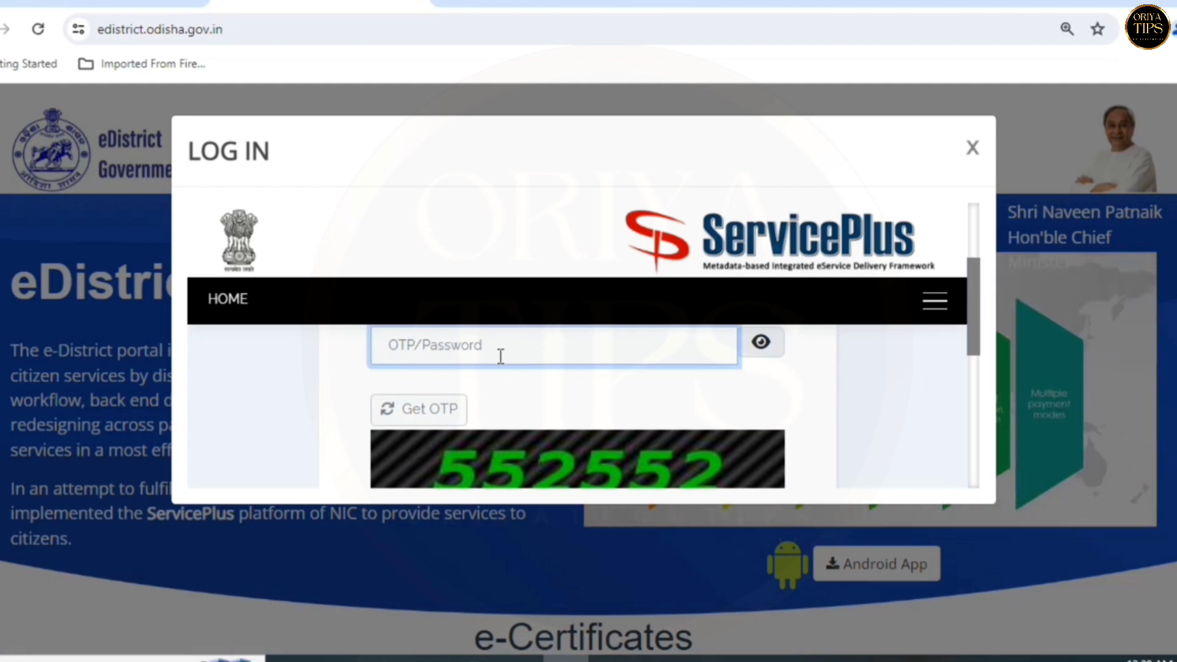
scroll(527, 402, down, 3)
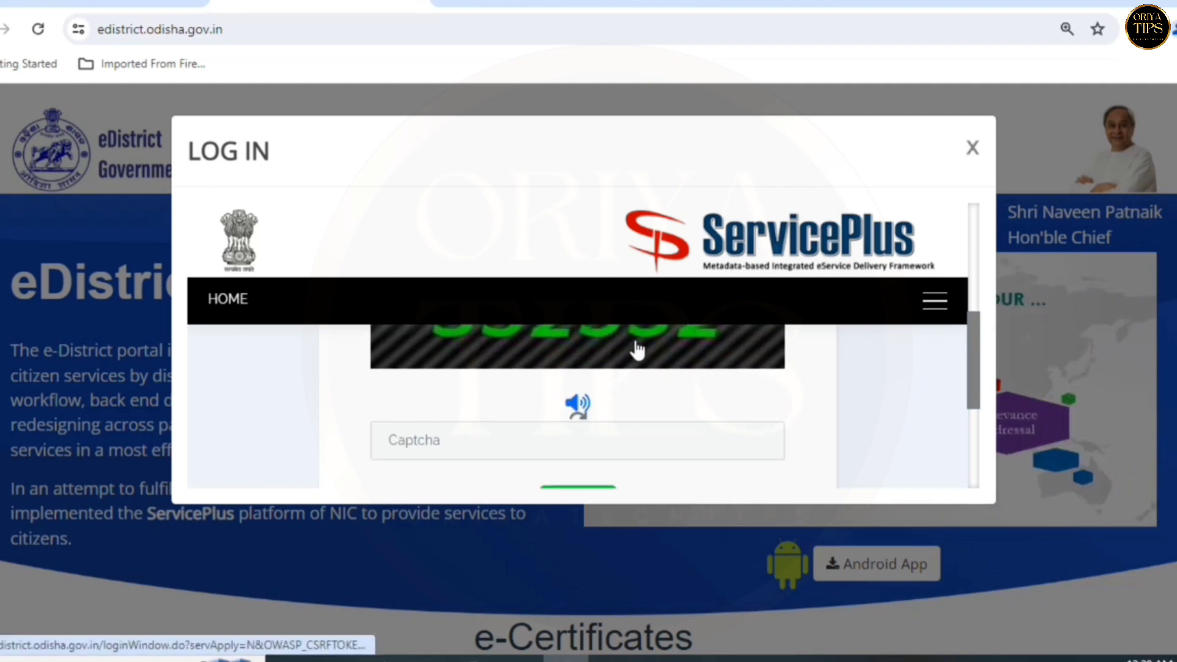
click(546, 429)
scroll(548, 428, down, 2)
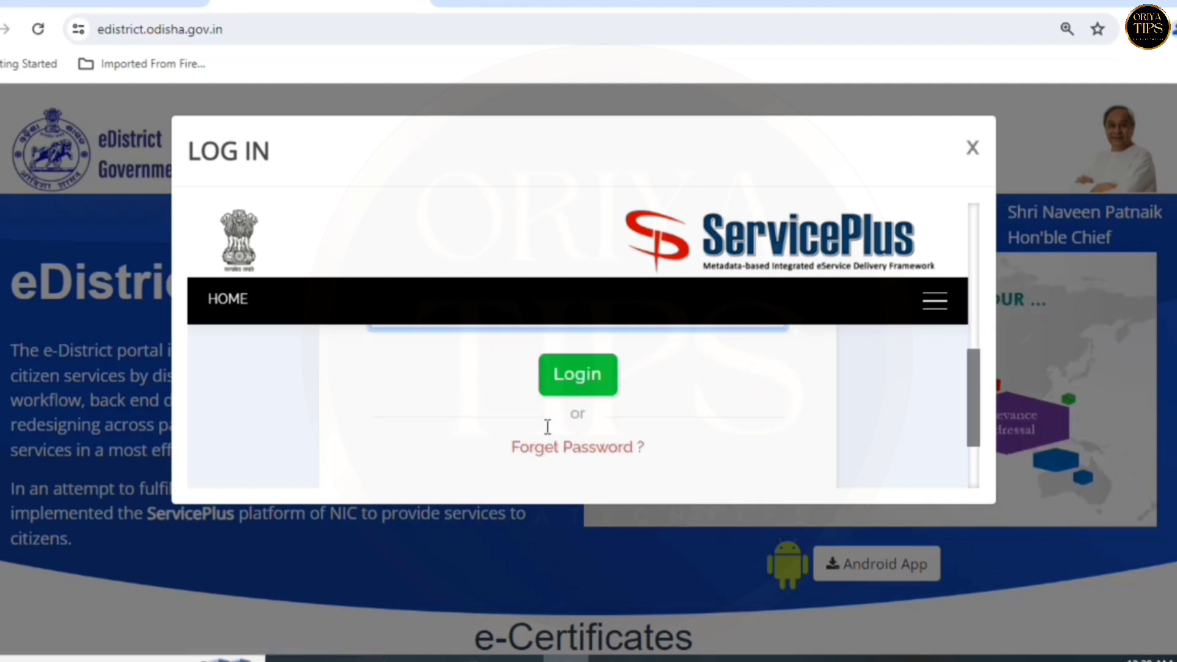
scroll(548, 427, down, 1)
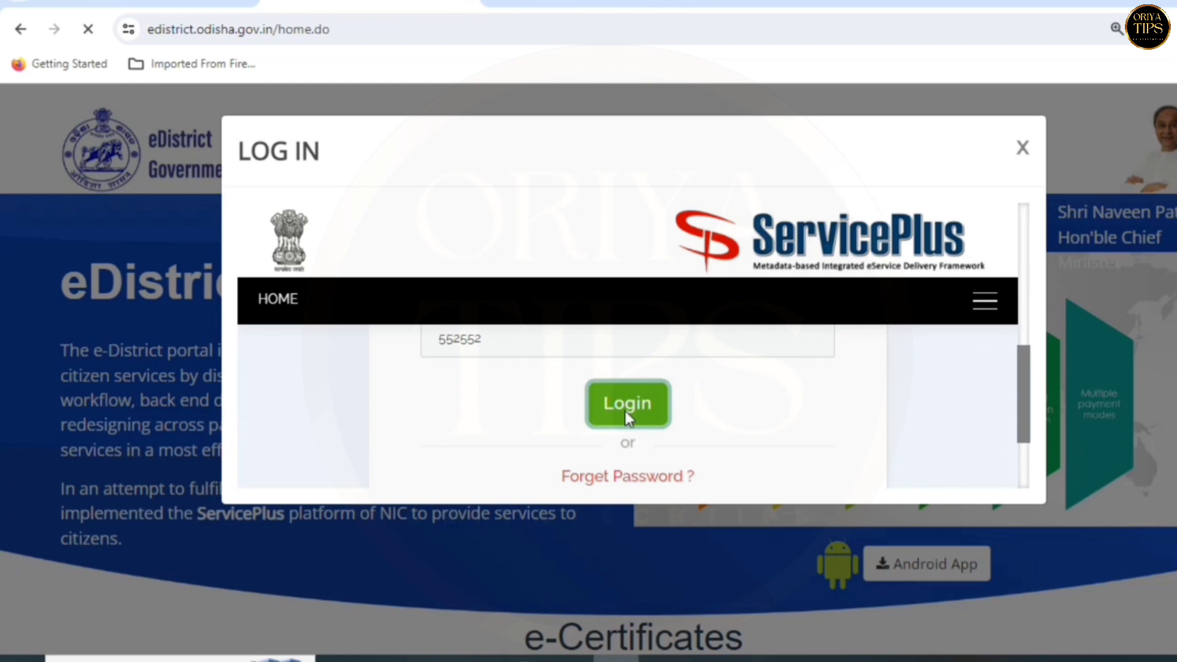
click(624, 409)
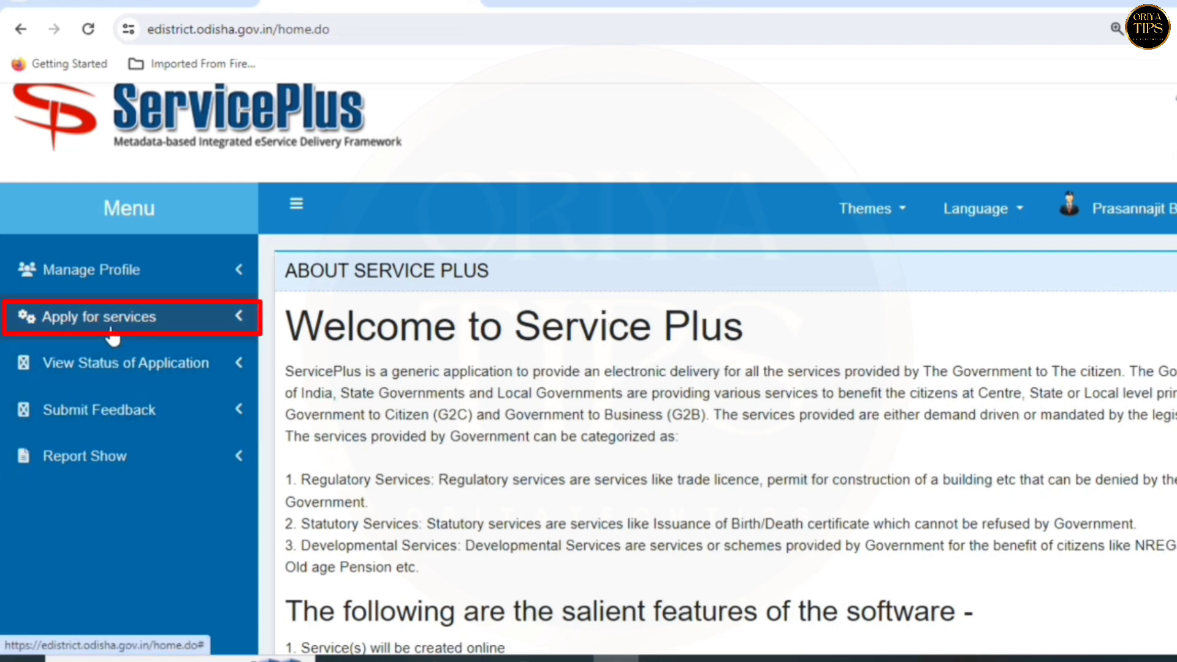
- Bring up the list of all available services under Apply for services and browse it
click(169, 325)
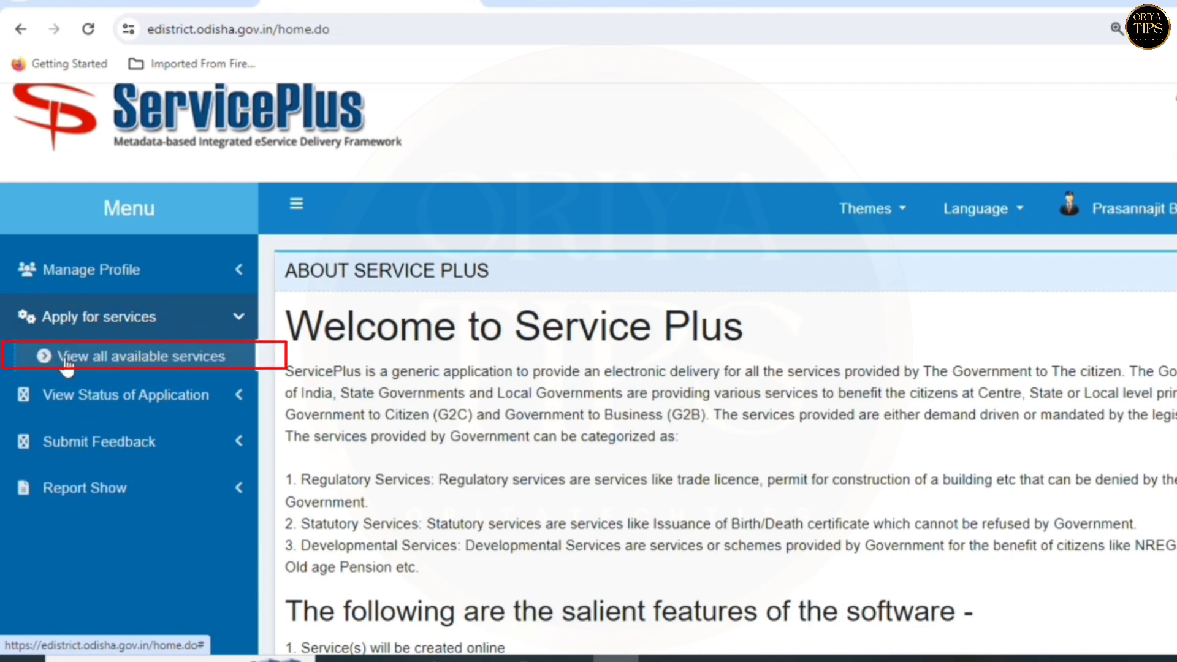
click(167, 364)
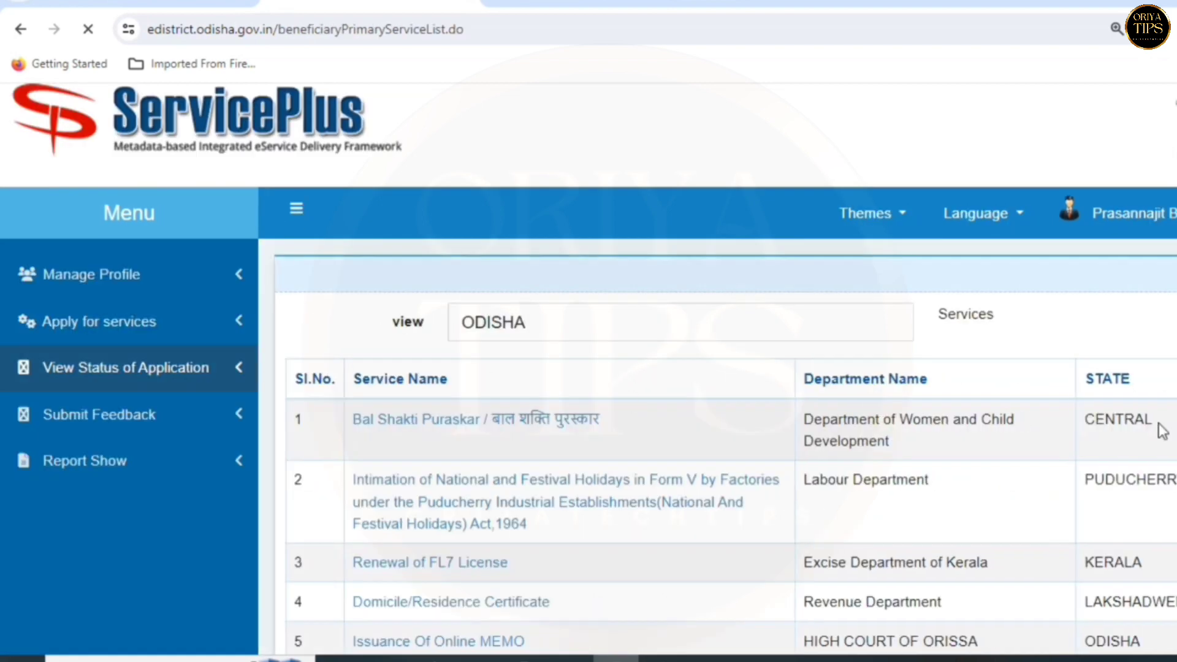
scroll(589, 368, down, 4)
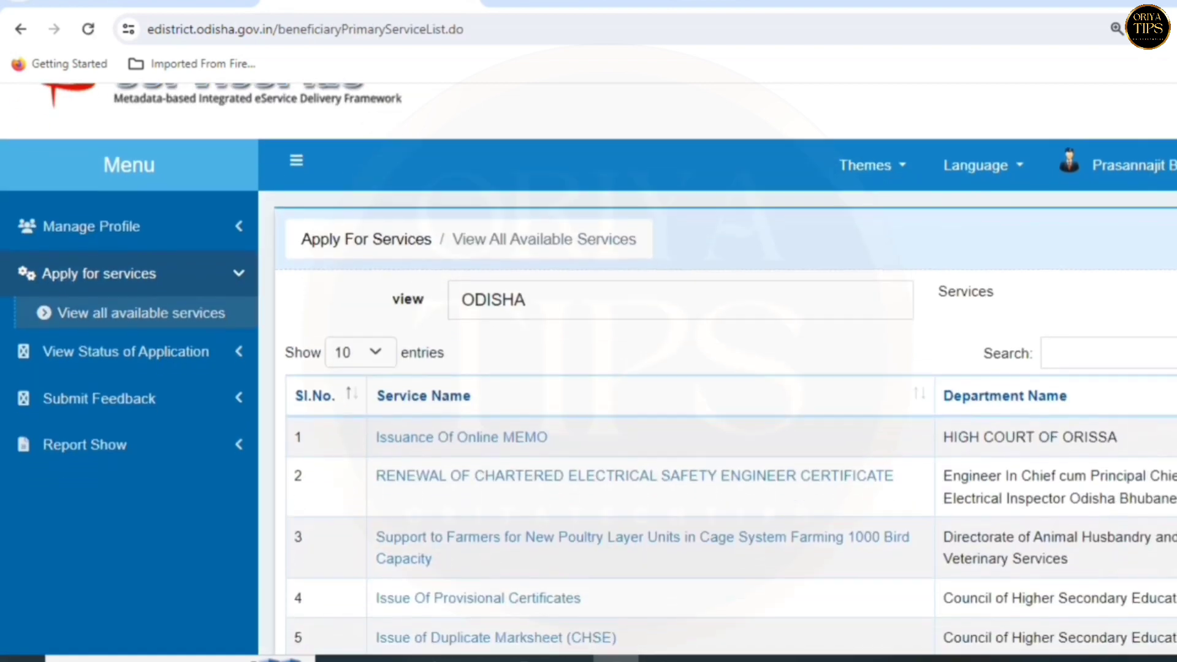
scroll(588, 368, down, 1)
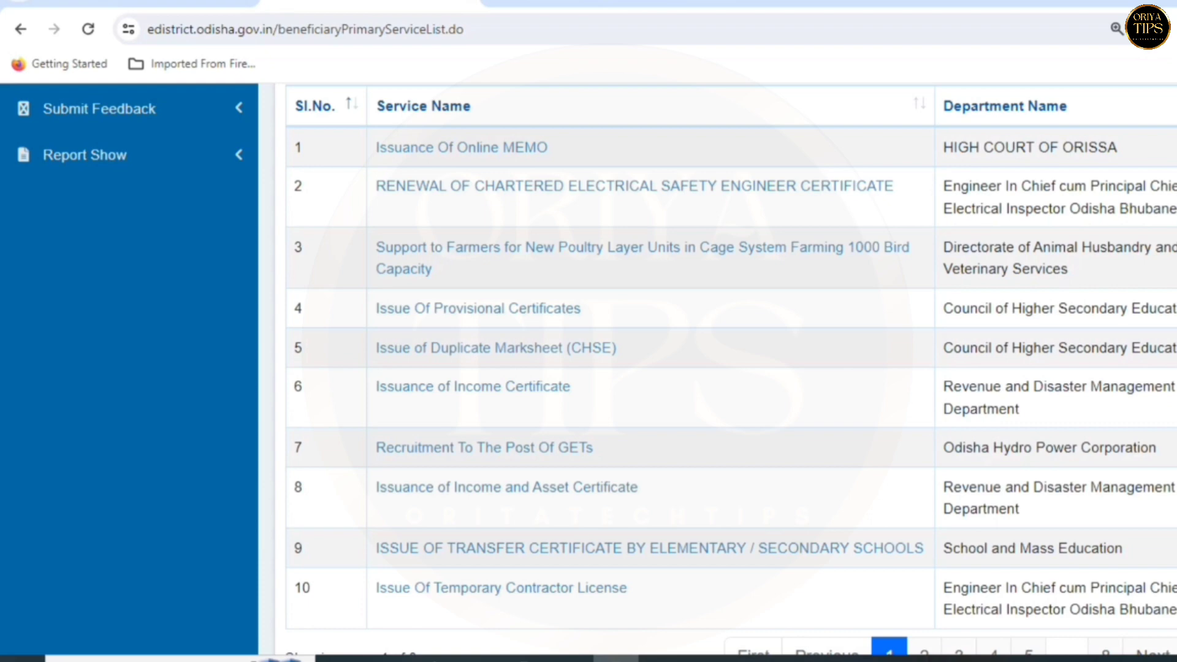
scroll(597, 370, down, 1)
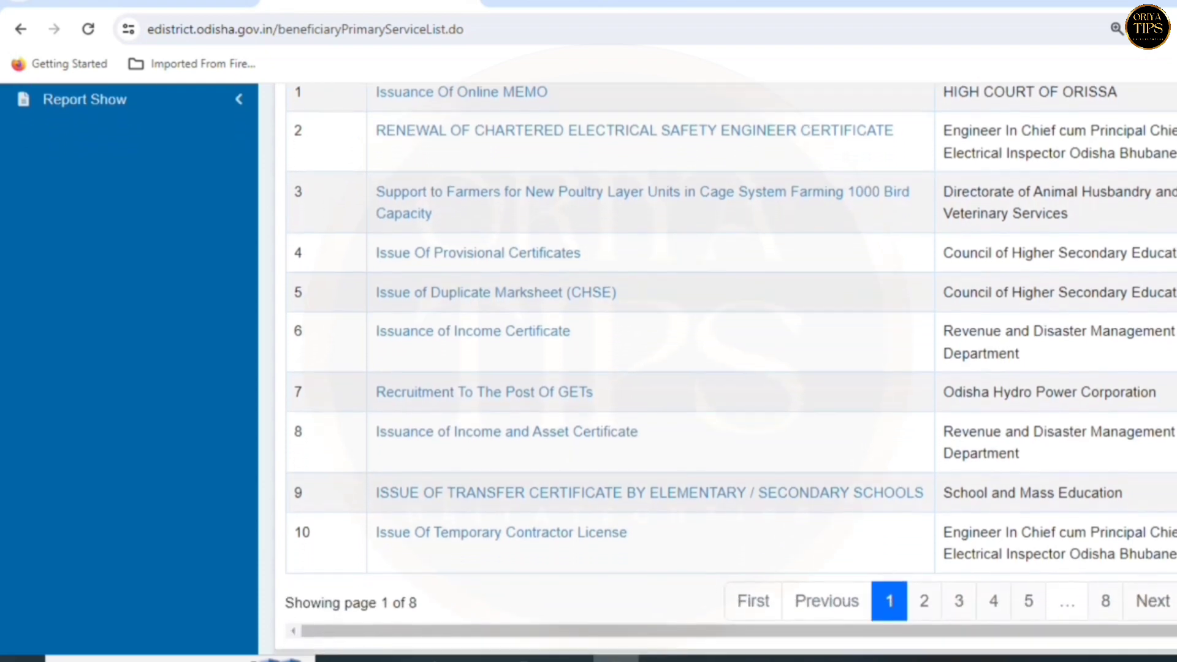
scroll(717, 368, up, 2)
scroll(717, 368, down, 2)
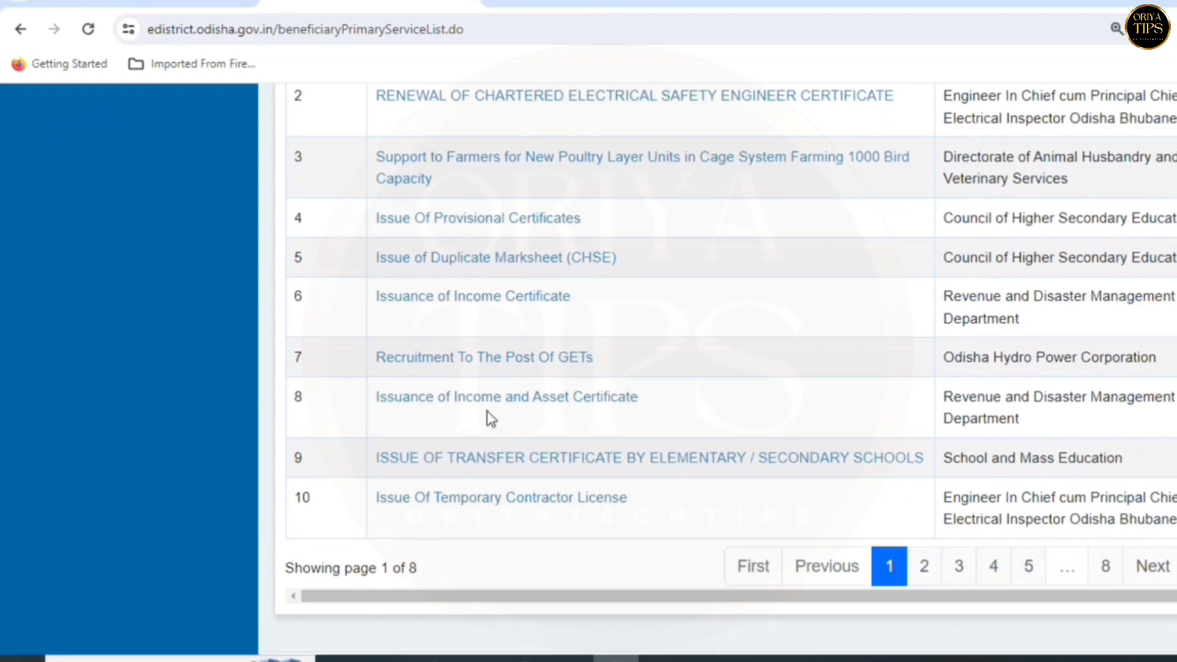
scroll(487, 411, up, 6)
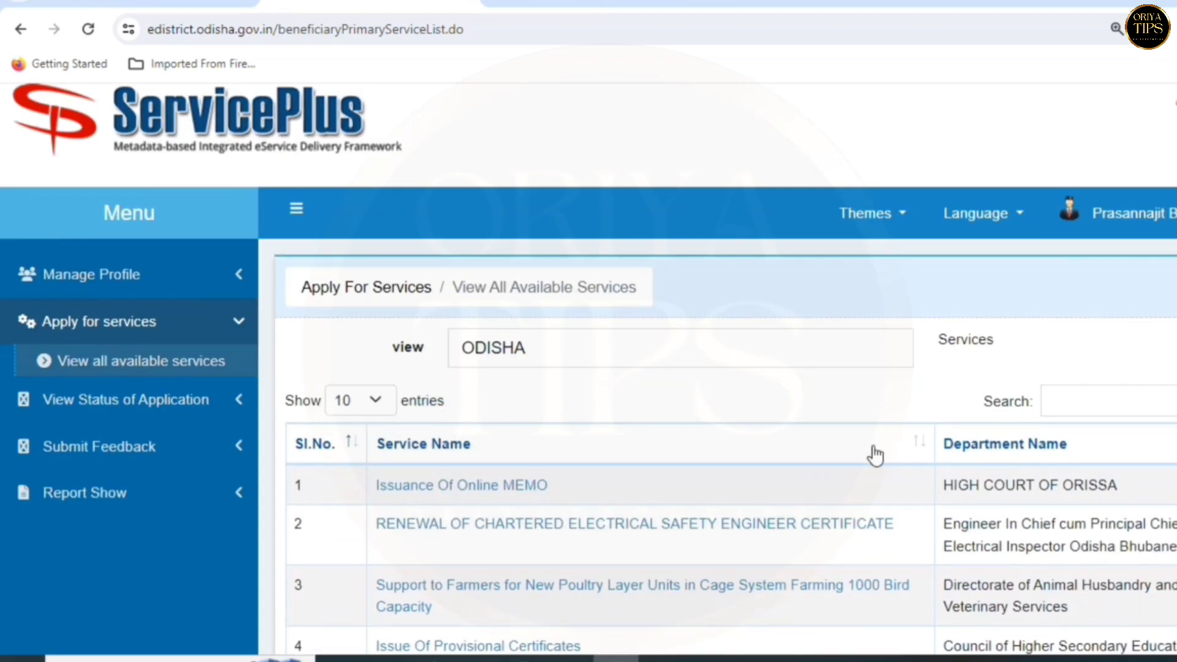
- Search the services for 'SEBC' and open Issuance of SEBC Certificate
drag(933, 404, 975, 409)
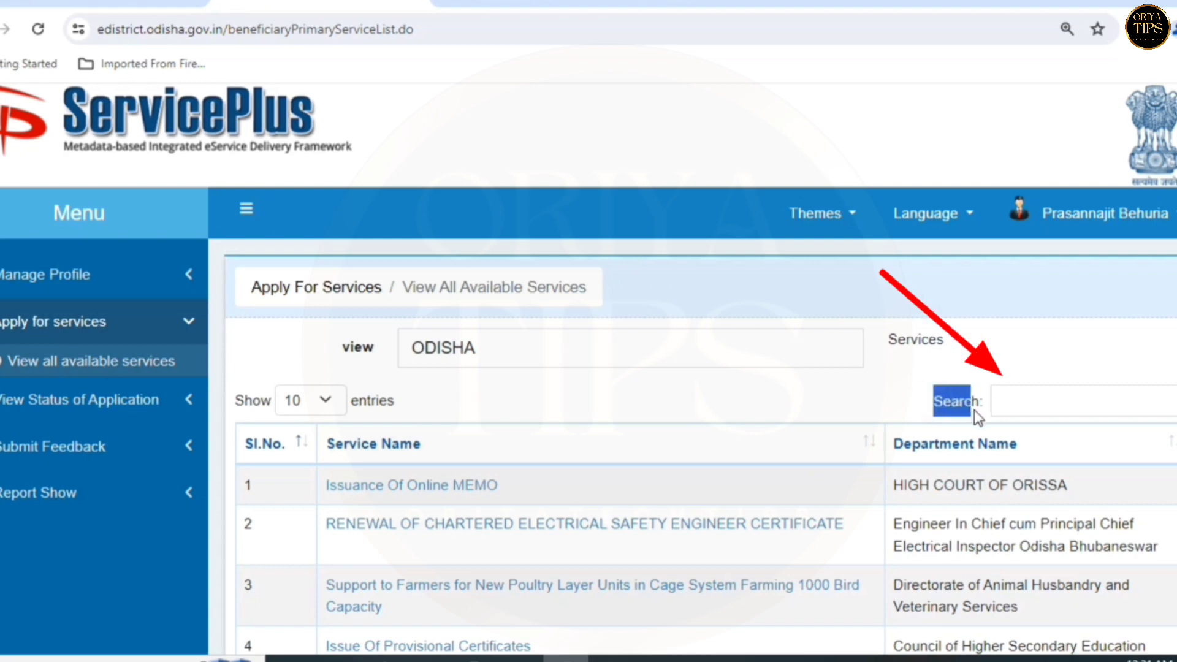
click(1039, 402)
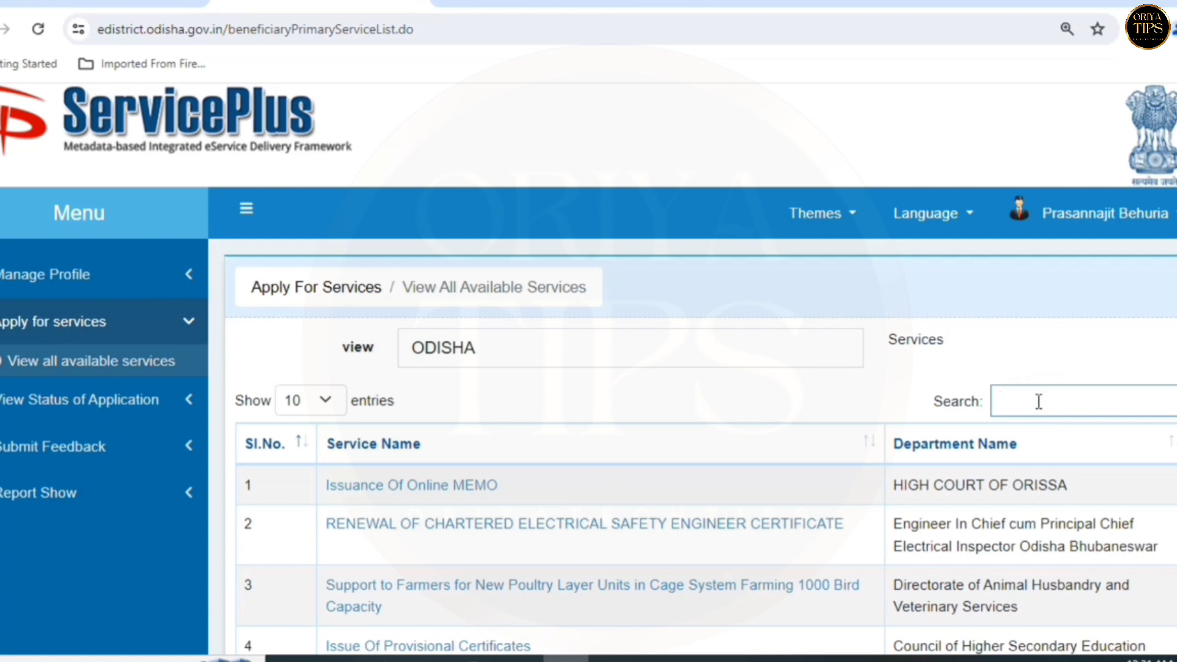
text(SEBC)
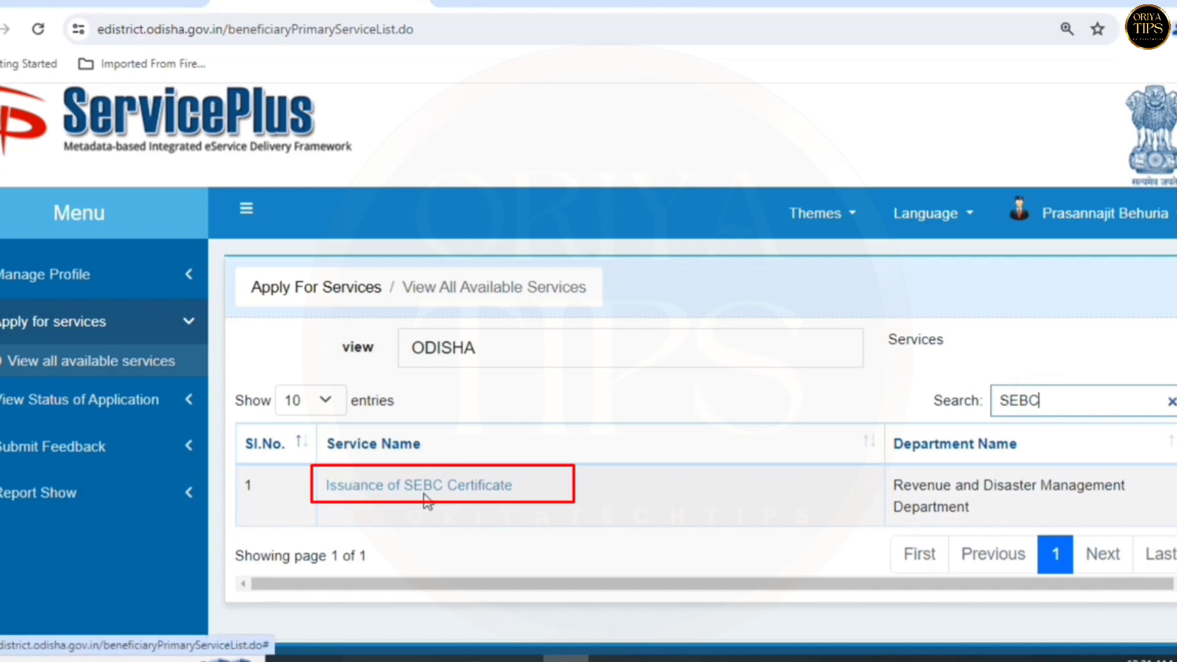
click(482, 494)
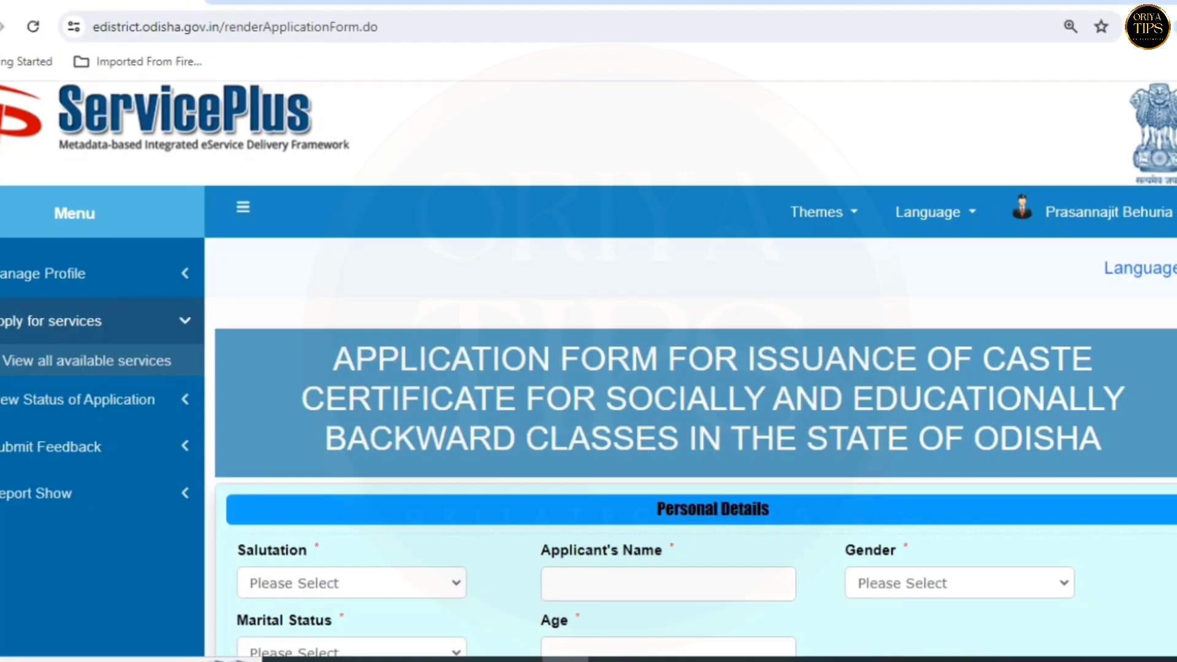
- Scroll to Personal Details and drop down the Salutation list
scroll(481, 494, down, 6)
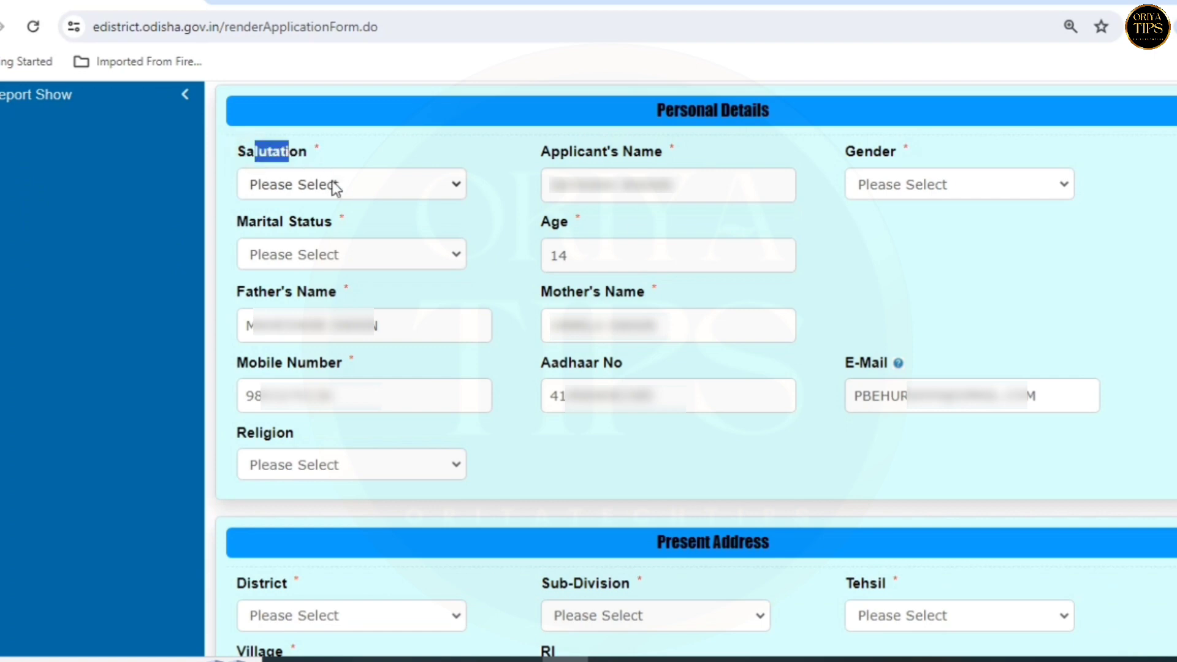
click(335, 186)
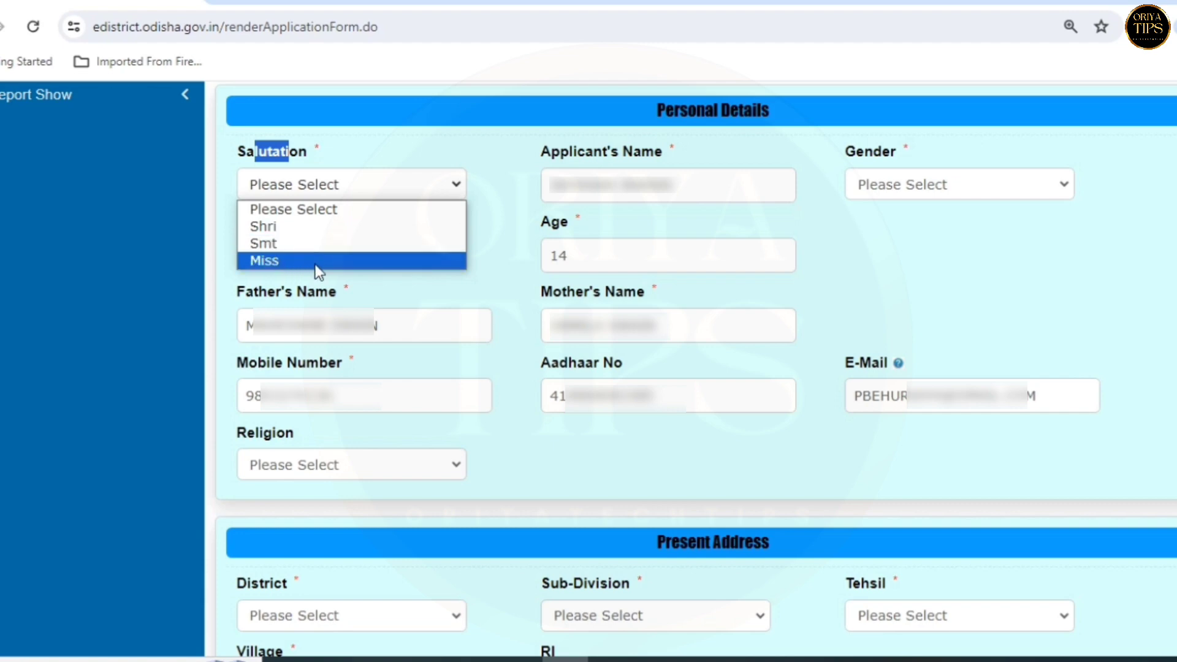
- Set salutation to Miss, gender to Female and marital status to Unmarried
click(335, 268)
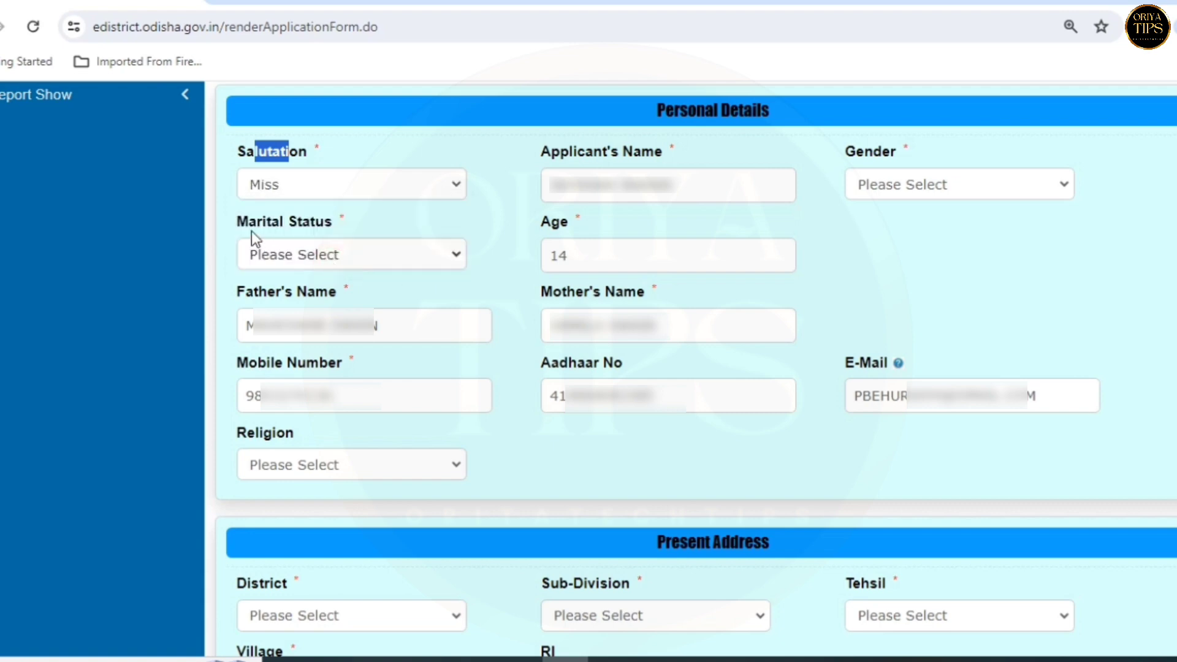
click(496, 200)
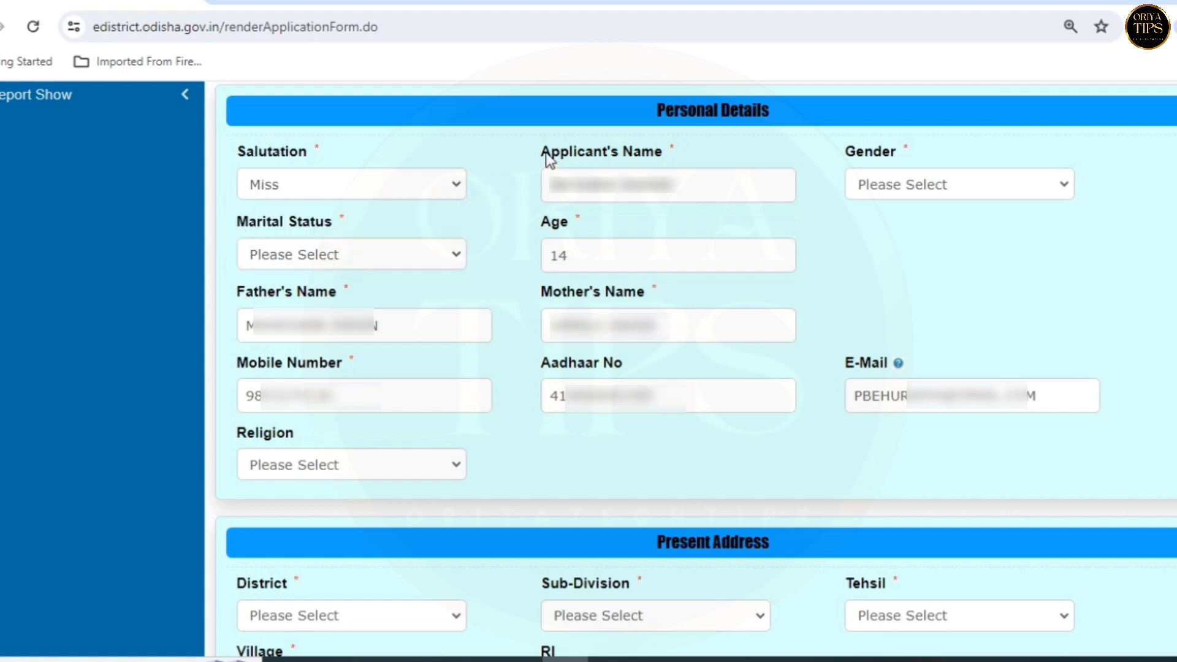
drag(541, 152, 568, 152)
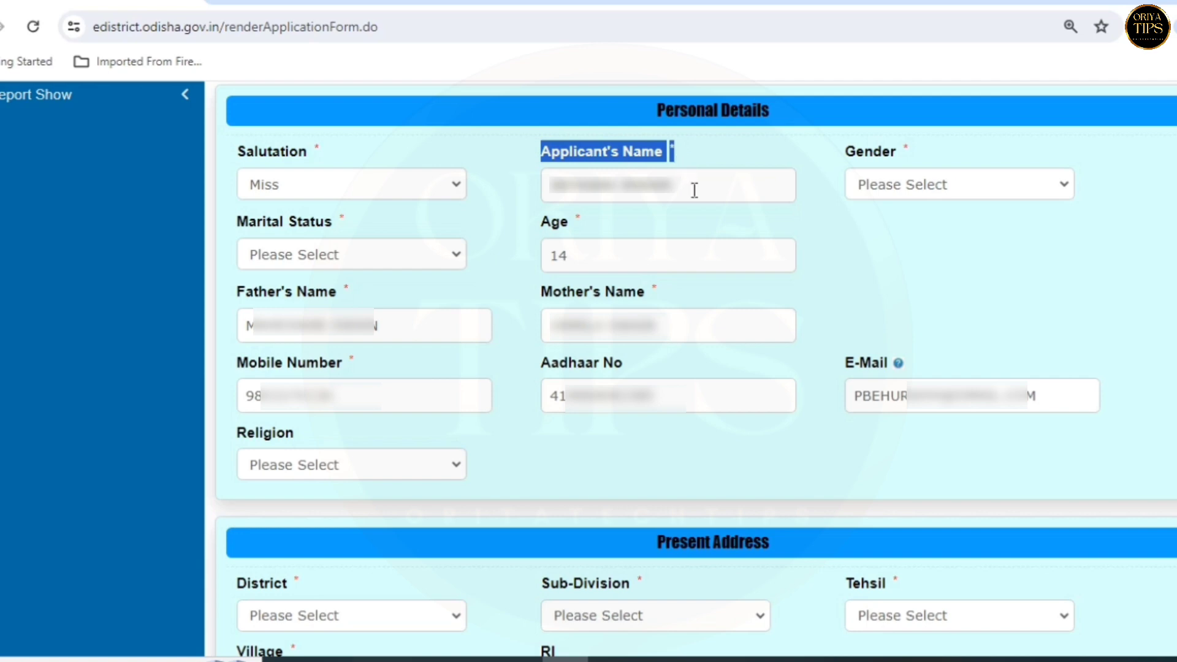
drag(695, 190, 555, 187)
click(825, 223)
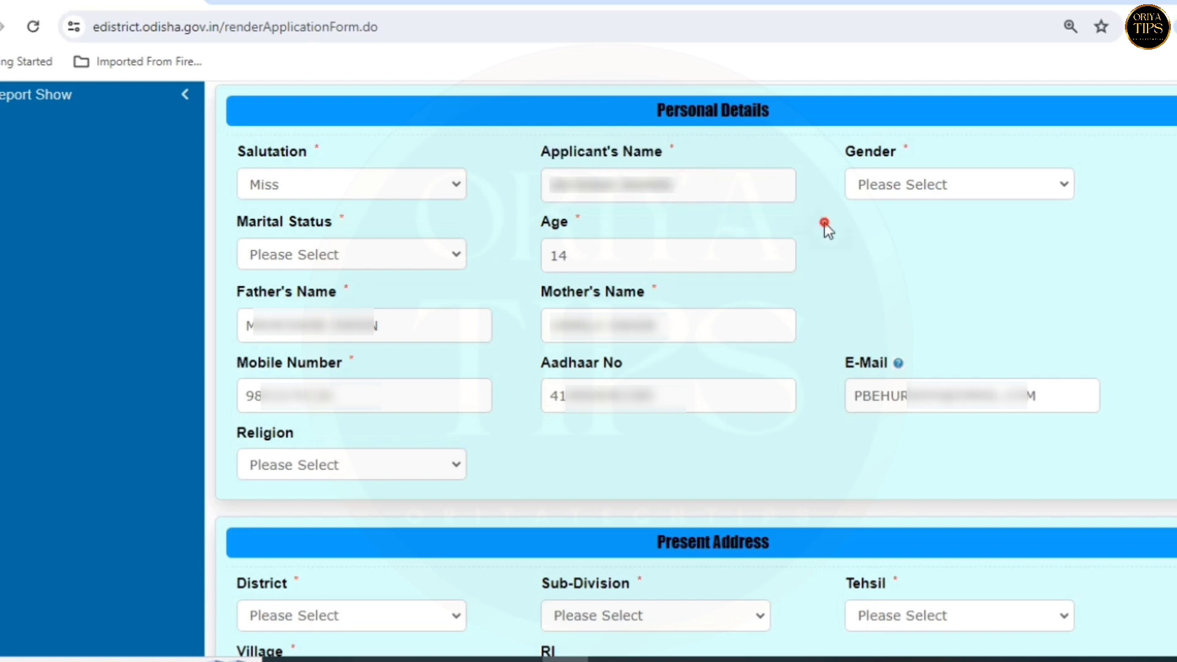
drag(856, 152, 883, 153)
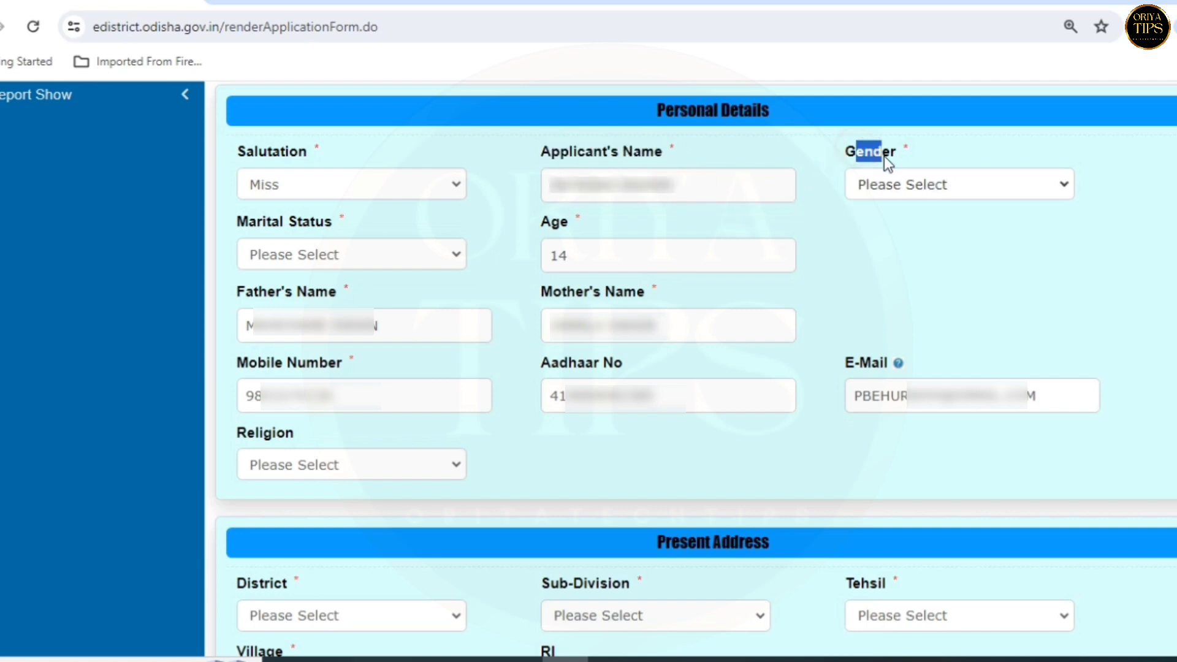
click(888, 184)
click(890, 210)
click(875, 231)
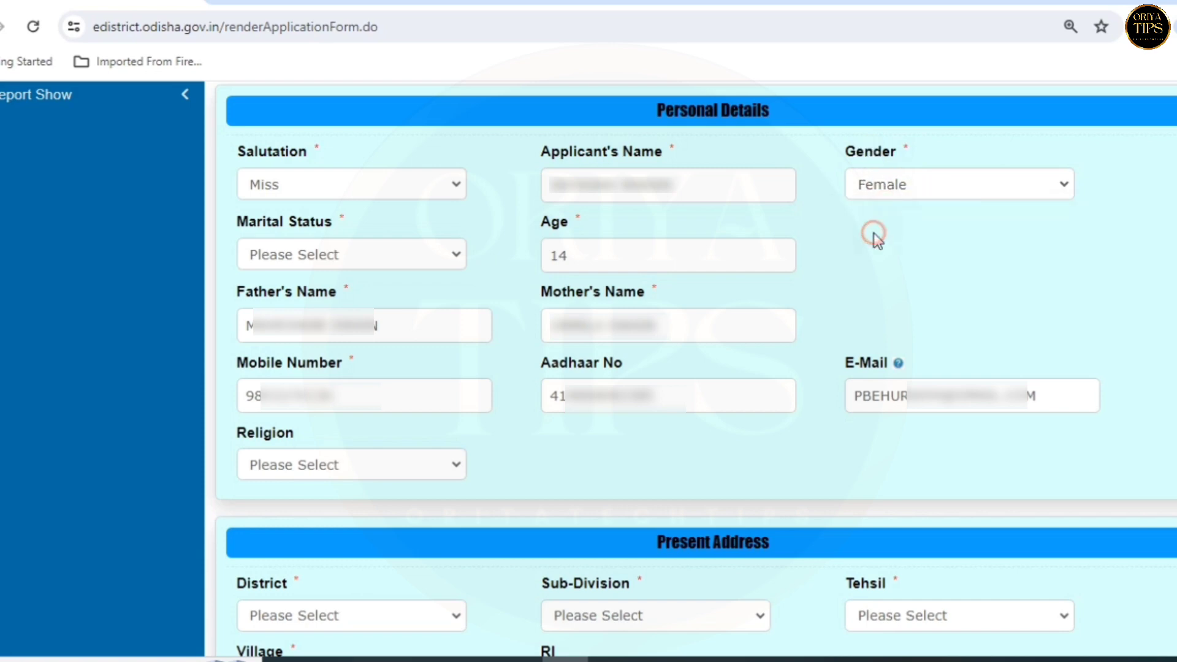
drag(239, 227, 337, 228)
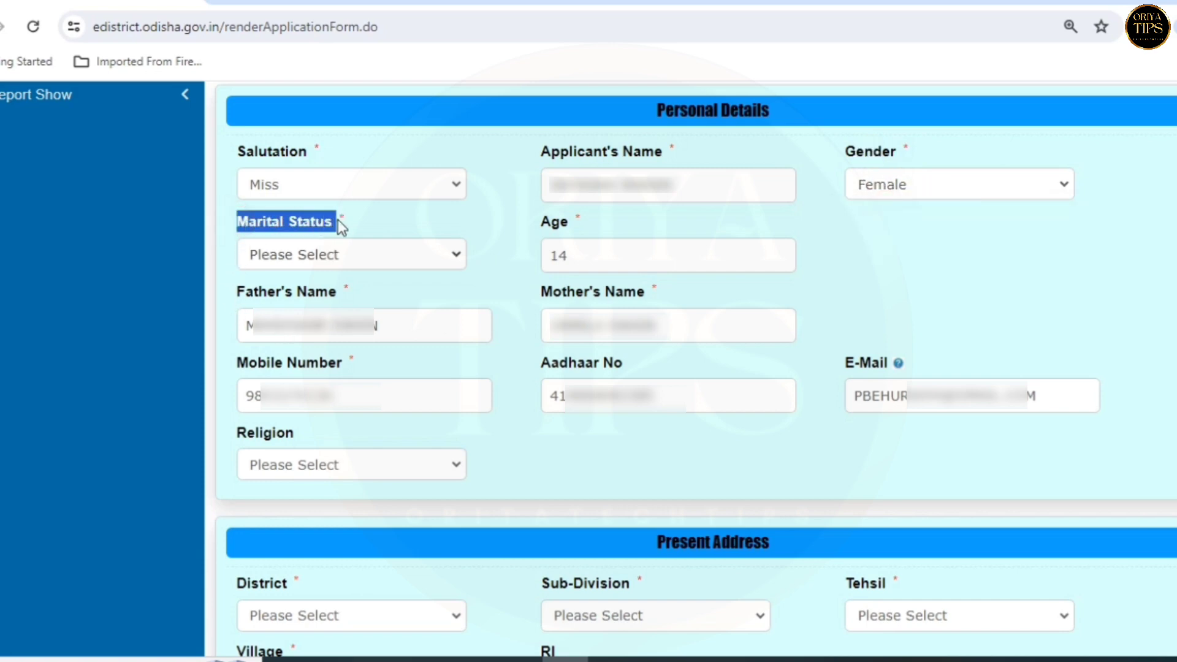
click(359, 223)
click(362, 254)
click(348, 280)
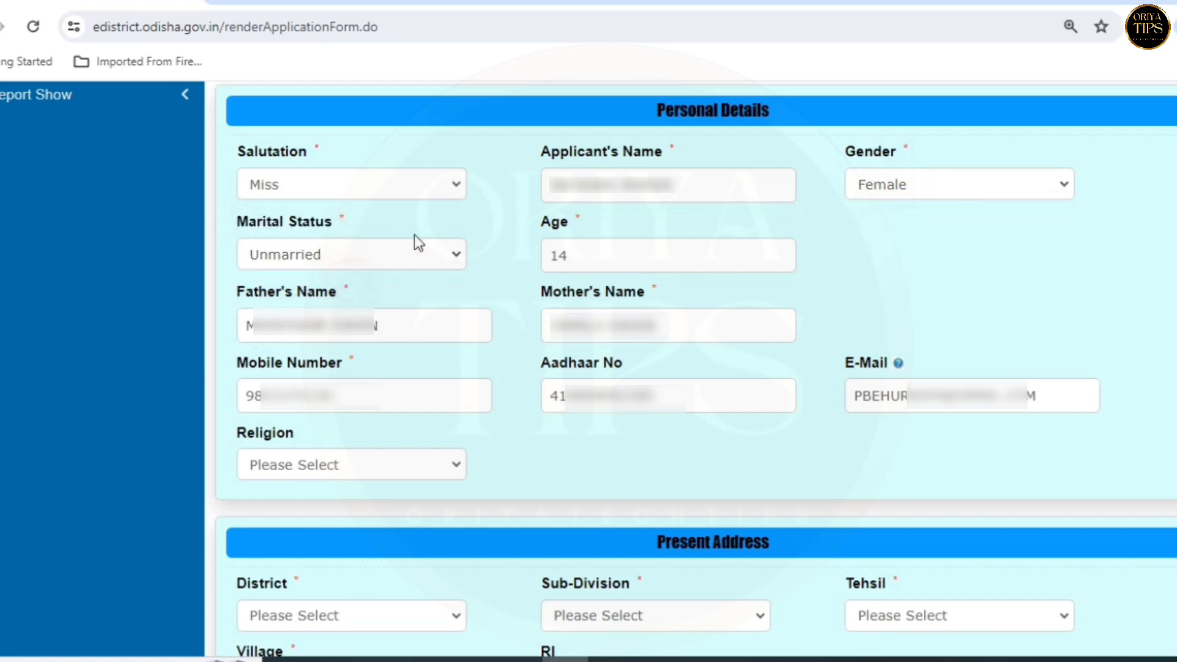
- Check the entered age of 14 and the father's and mother's names
drag(550, 222, 590, 239)
click(591, 255)
drag(222, 293, 355, 299)
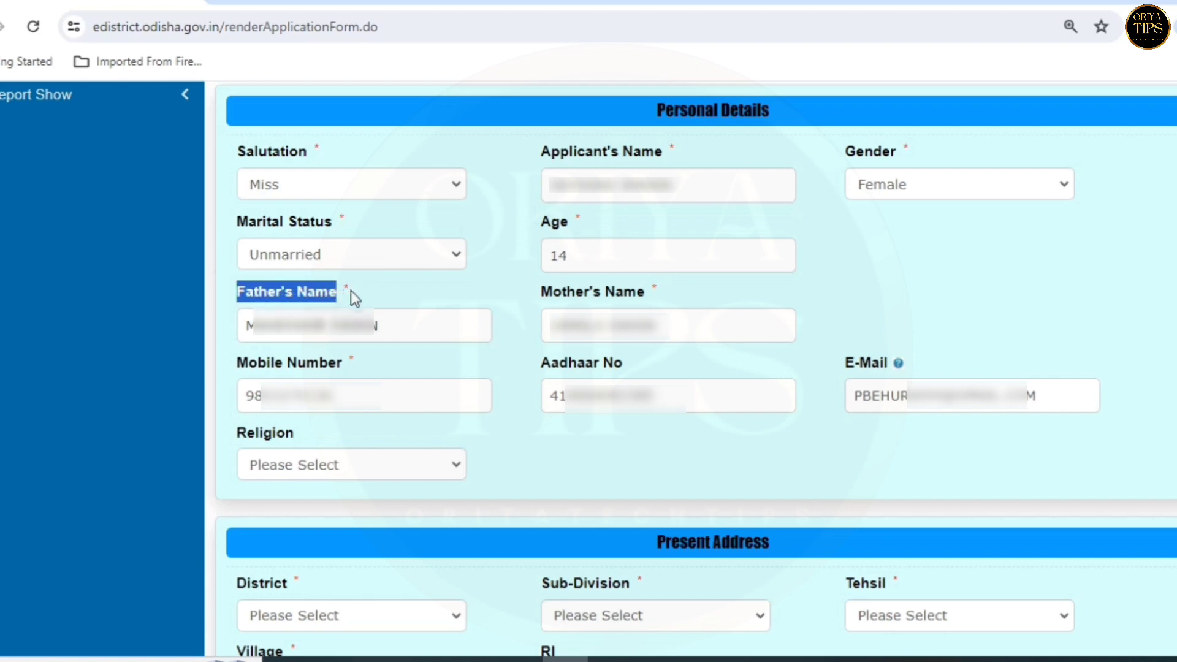
click(381, 324)
drag(539, 293, 662, 307)
click(659, 316)
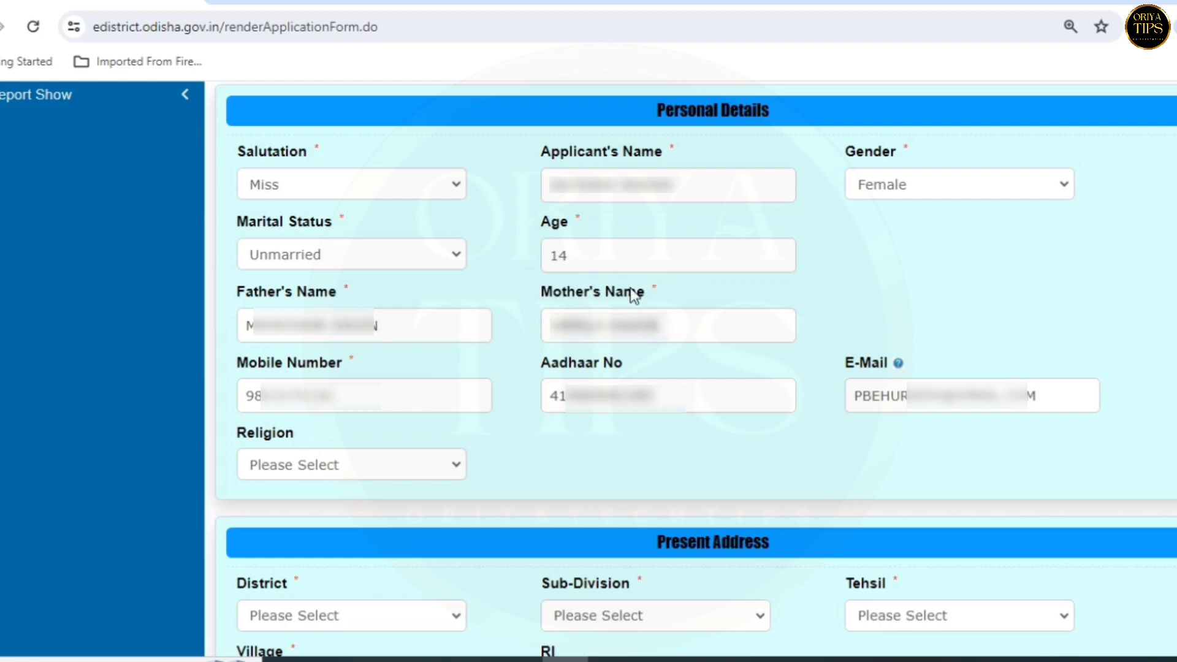
- Review the Mobile, Aadhaar and E-Mail fields, then set religion to Hindu
click(232, 359)
drag(232, 363, 348, 367)
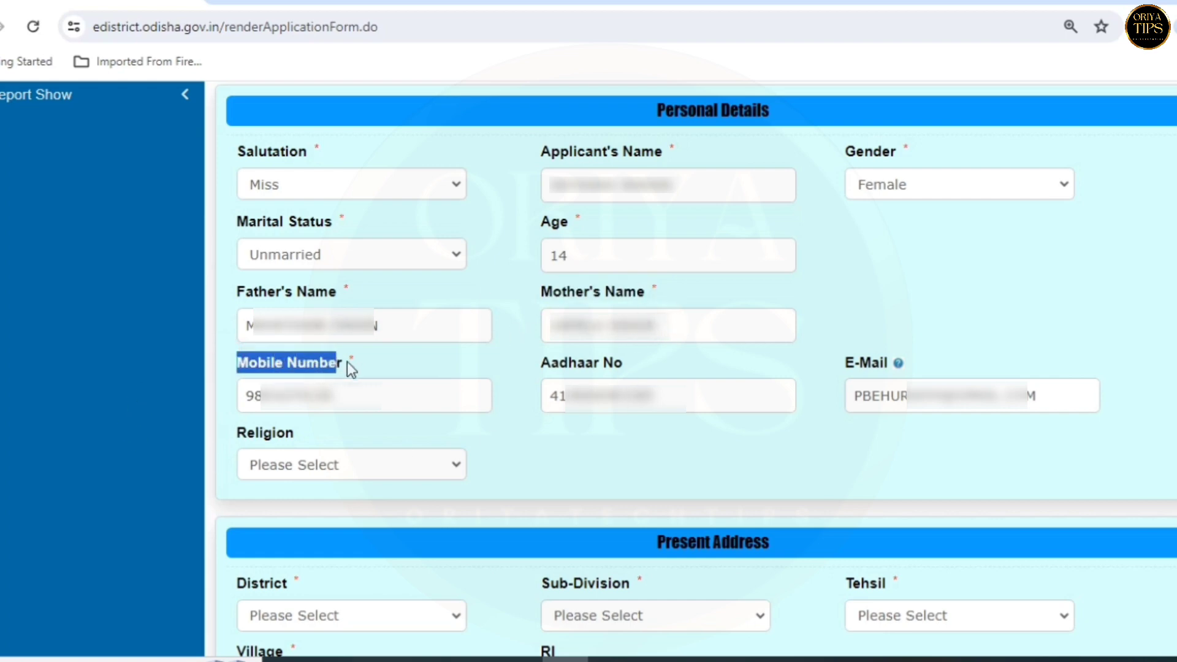
click(366, 392)
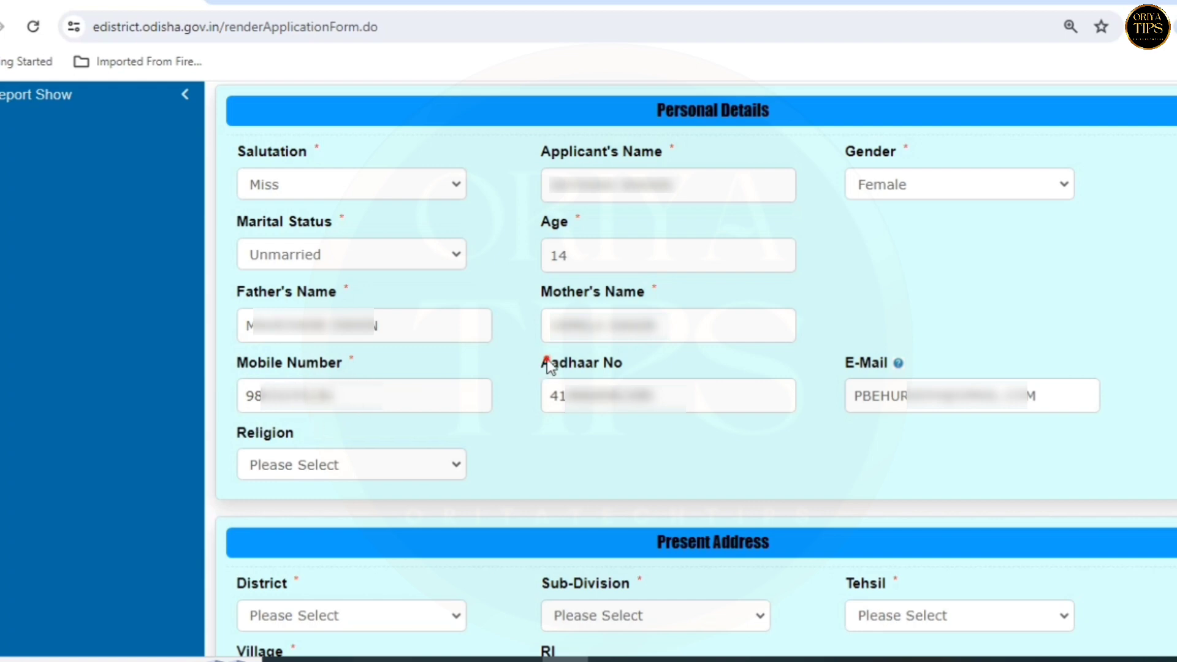
drag(541, 363, 627, 368)
click(675, 401)
drag(848, 370, 901, 375)
click(1042, 402)
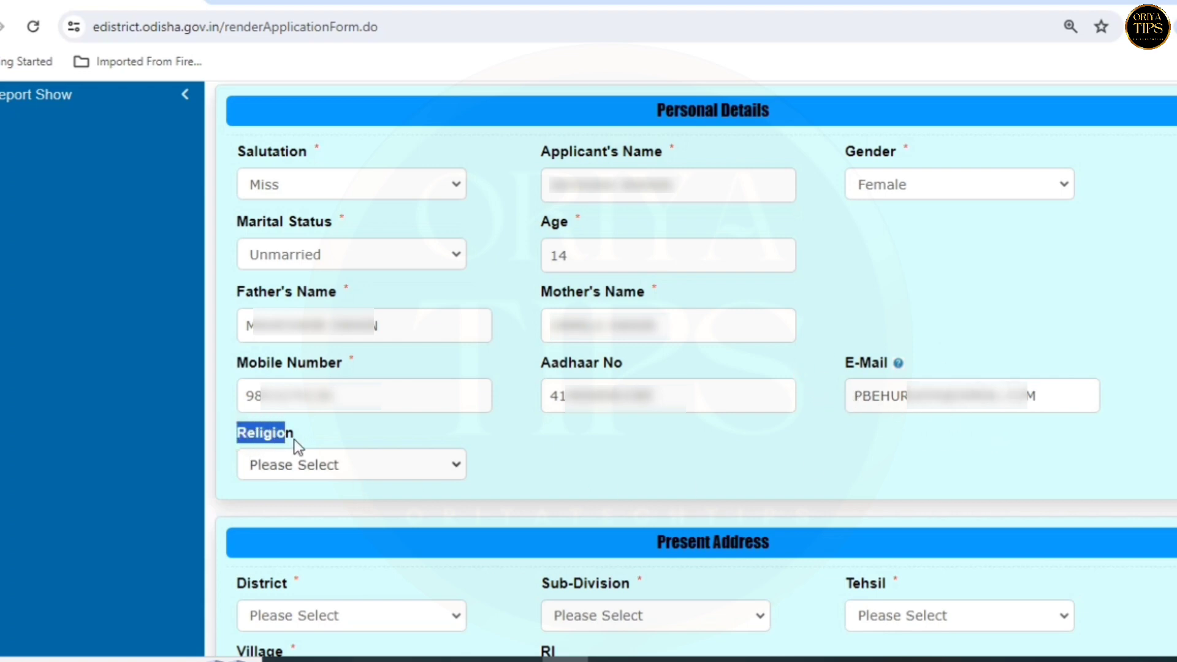
click(317, 469)
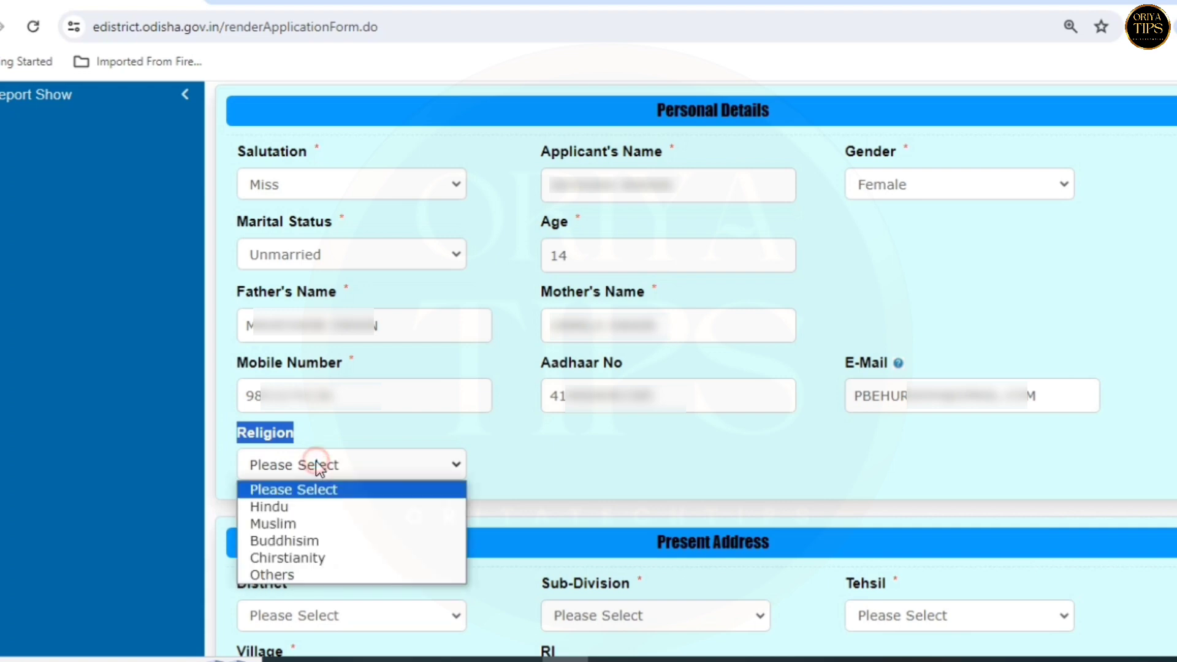
click(300, 508)
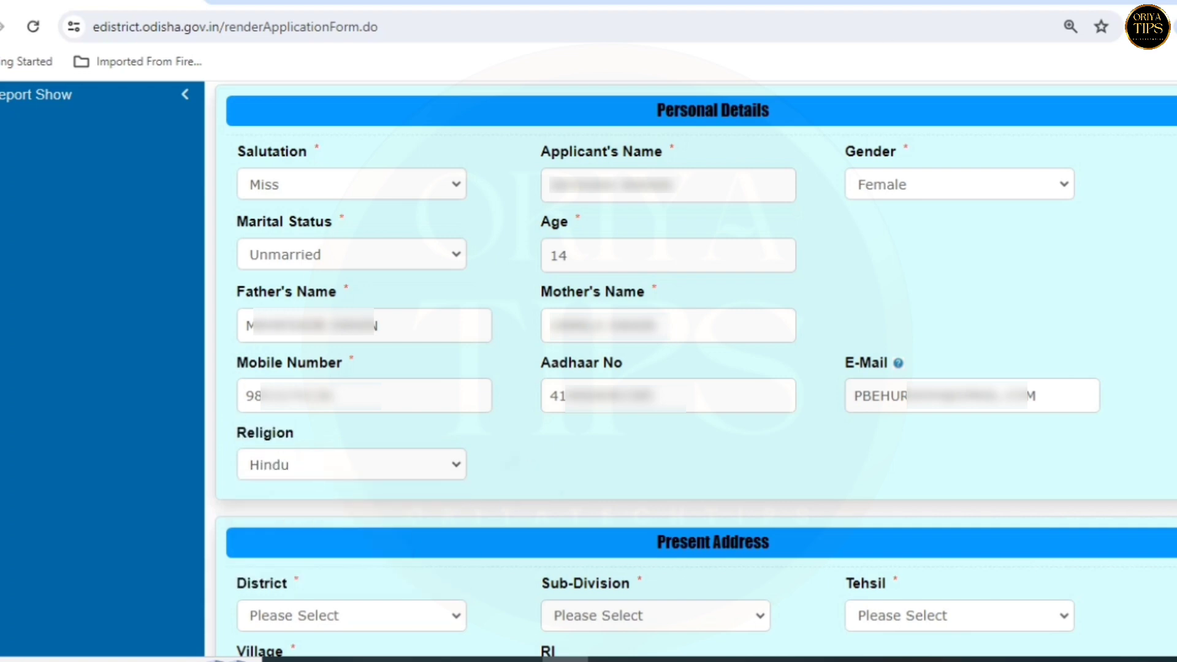
- Set Present Address district to JAJAPUR, sub-division Jajpur, and choose the tehsil
scroll(794, 185, down, 7)
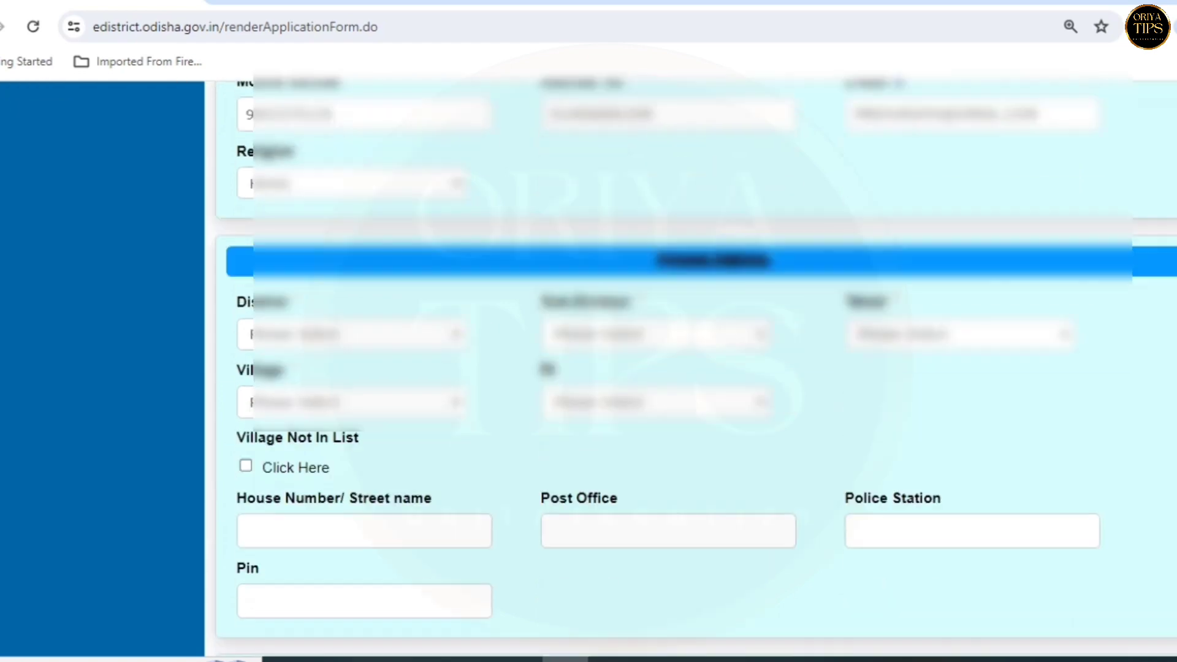
scroll(795, 185, up, 1)
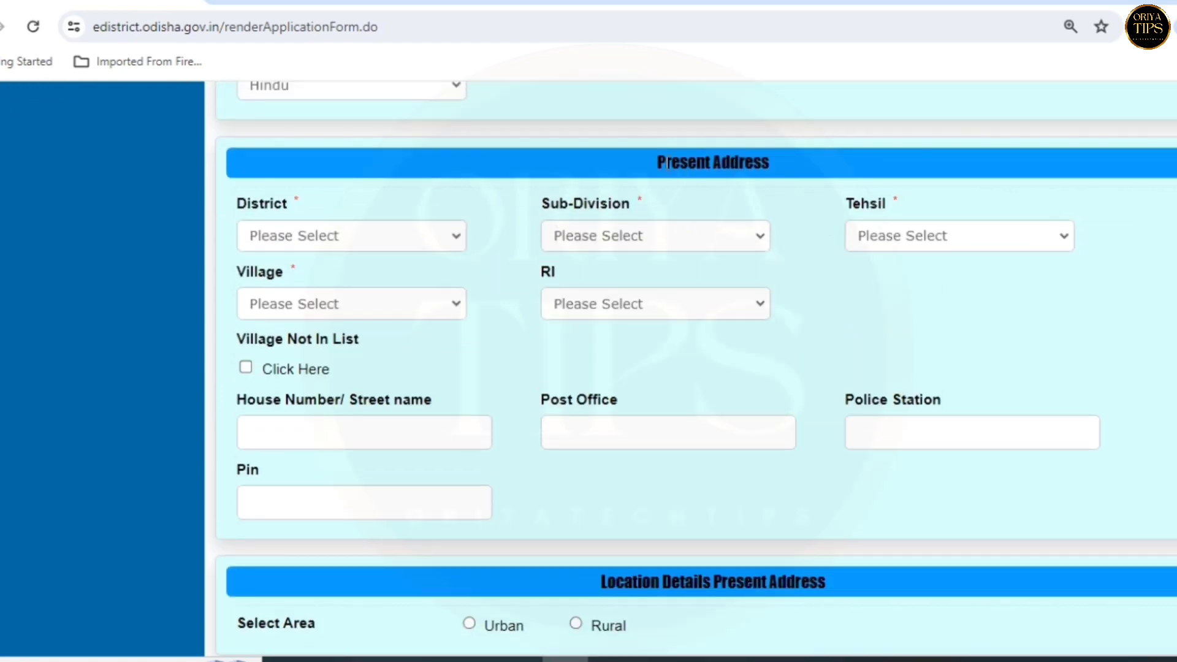
drag(659, 163, 786, 160)
click(1071, 150)
click(256, 238)
click(532, 231)
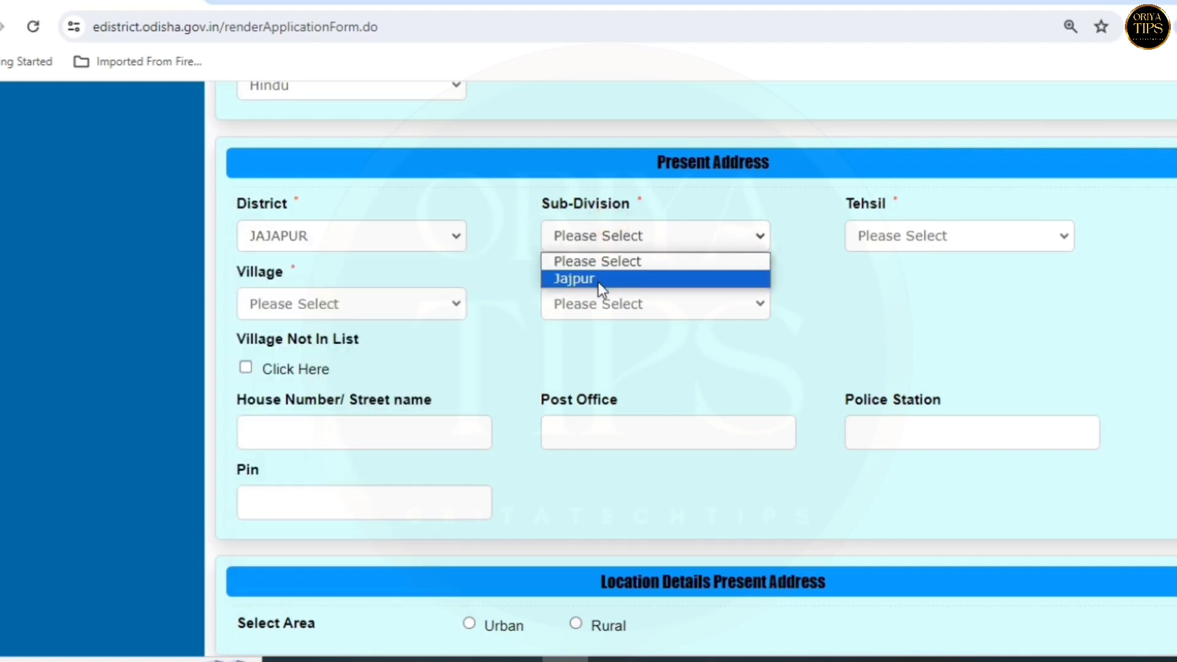
click(600, 280)
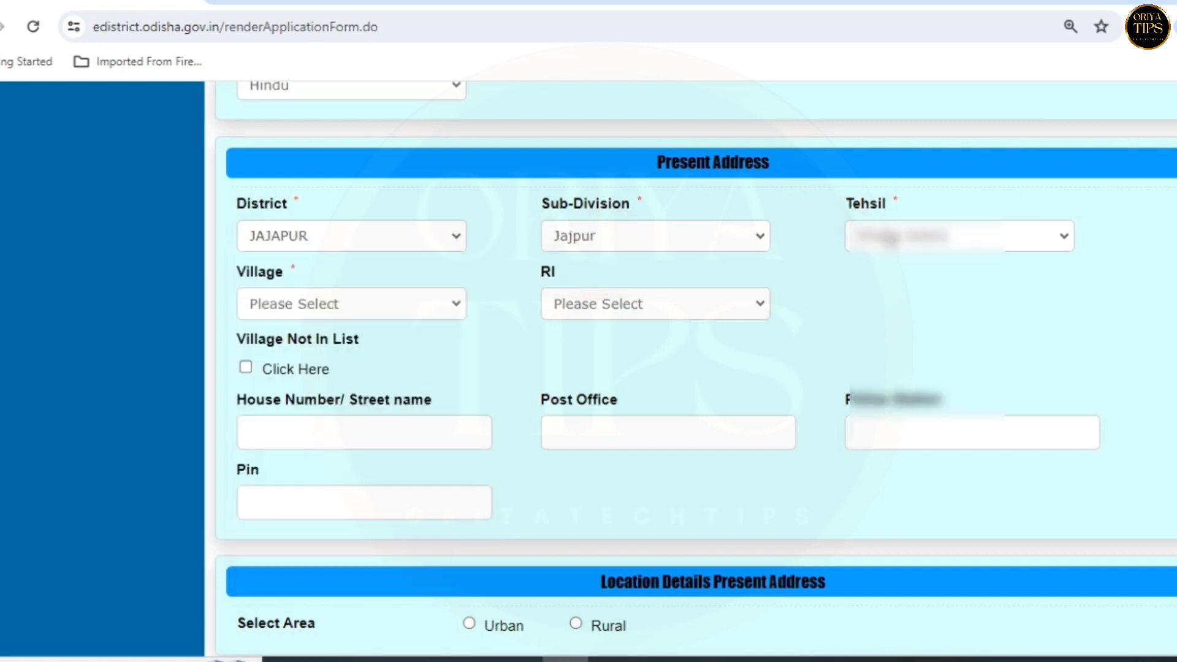
click(885, 233)
key(Down)
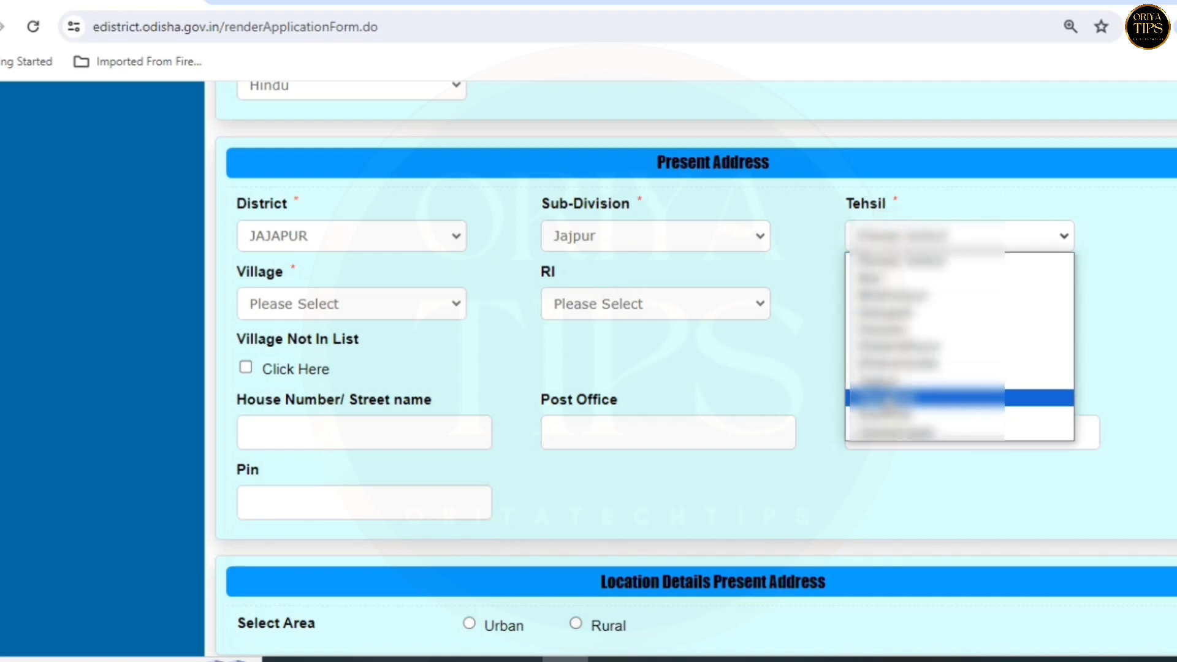
key(Return)
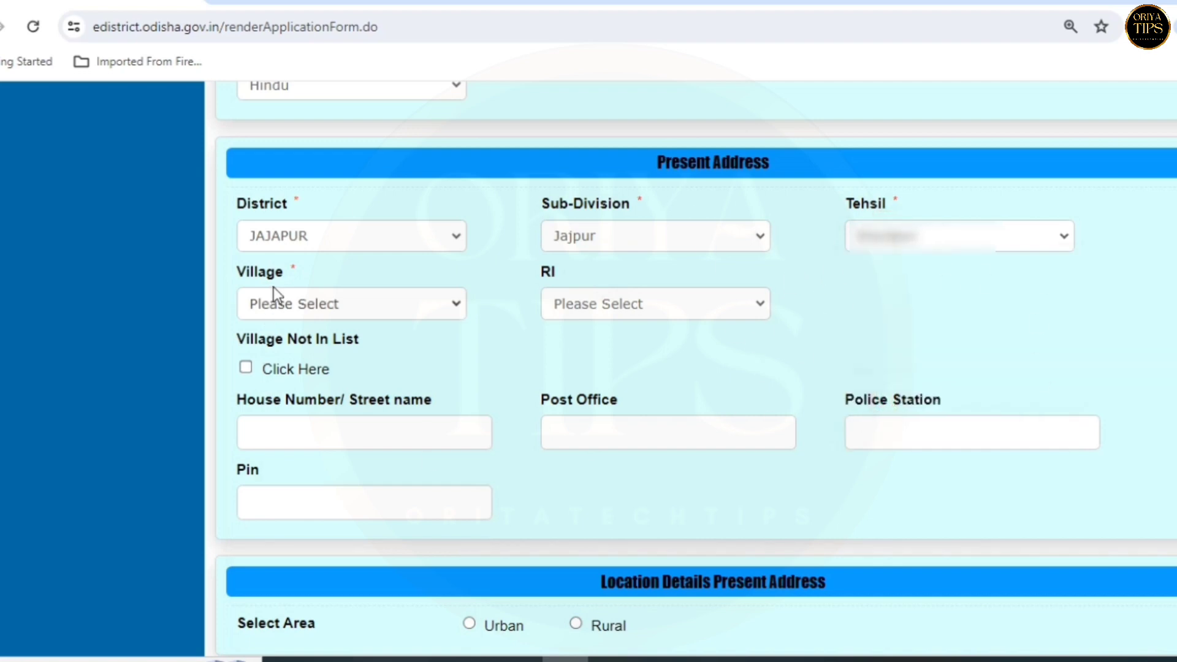
- Choose a village, initially Barlangi, and the second RI option
click(257, 298)
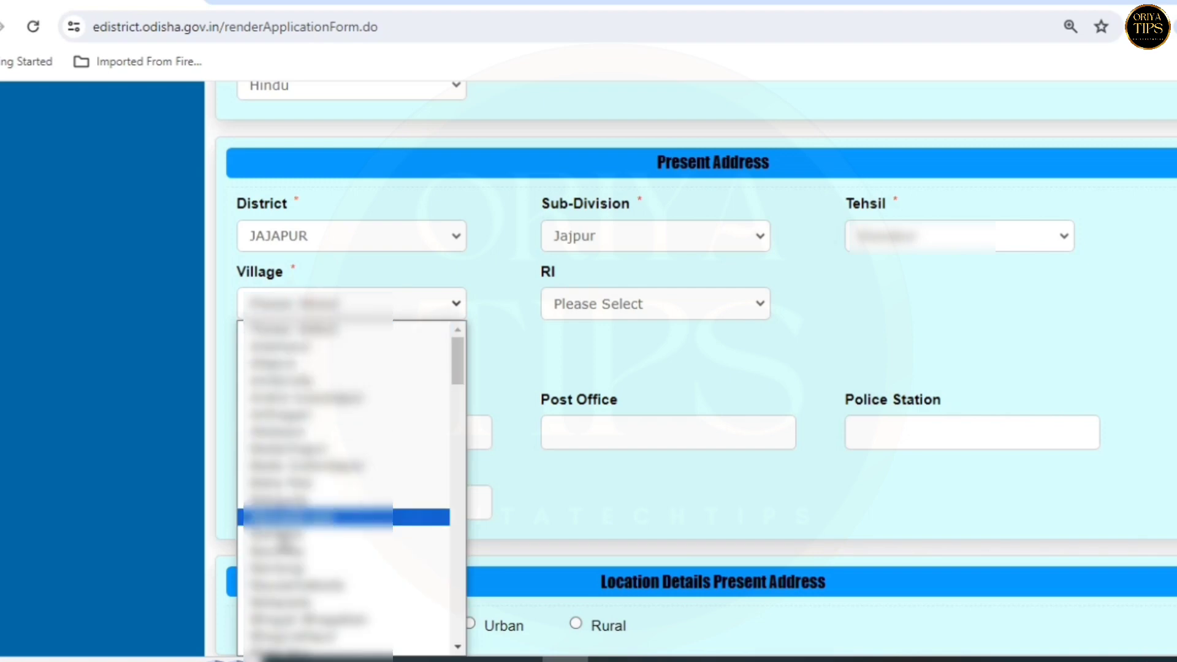
click(282, 569)
click(586, 309)
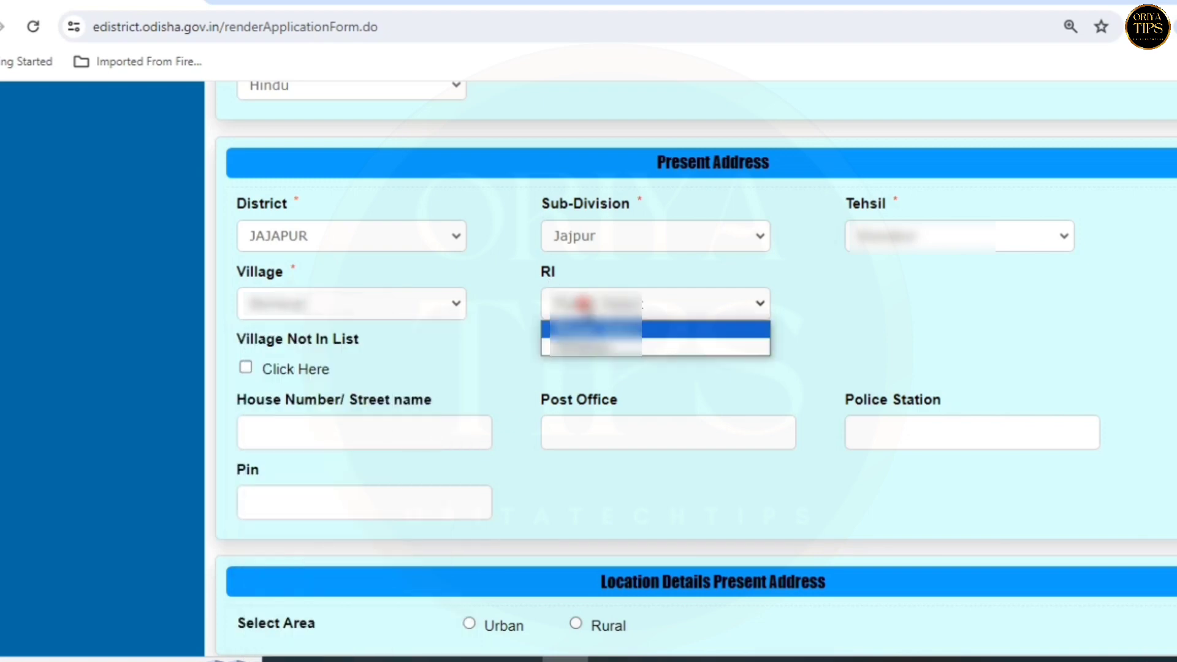
click(550, 347)
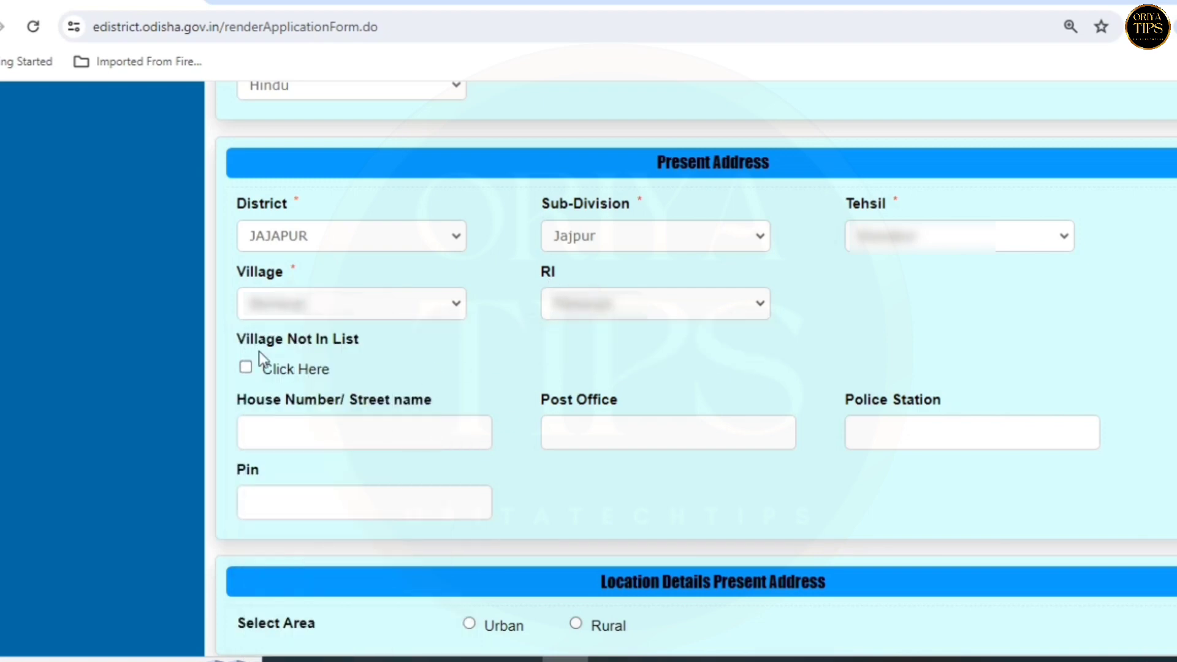
drag(269, 346, 362, 353)
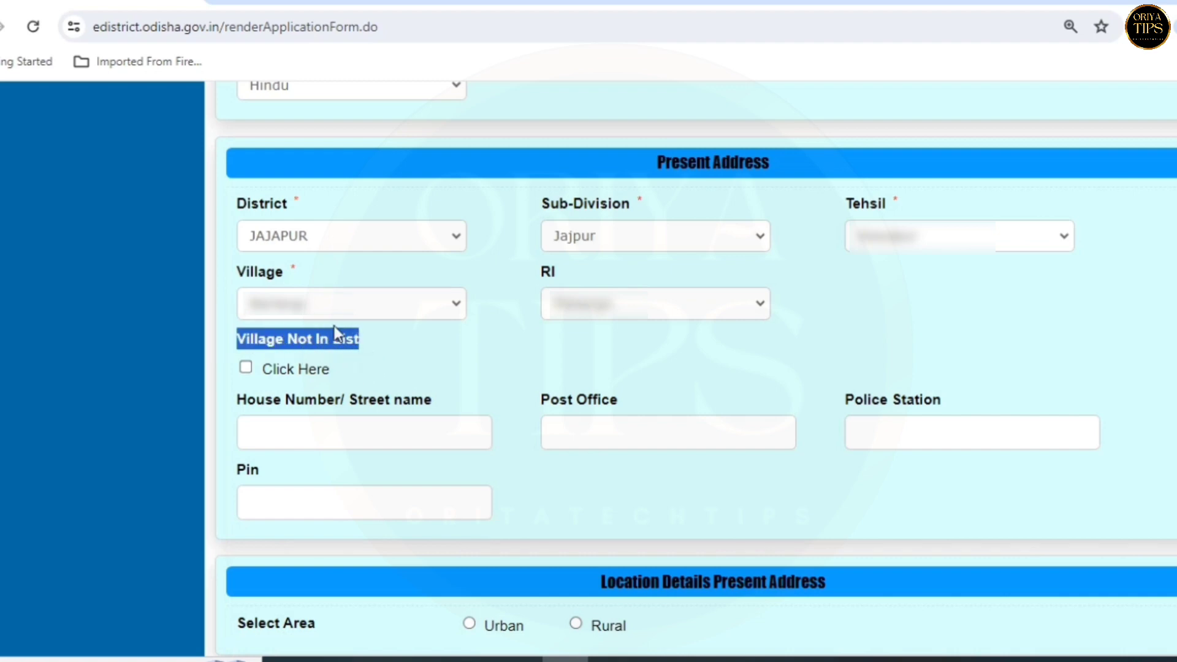
click(289, 305)
click(302, 567)
click(413, 360)
- Try Village Not In List, undo it, then pick another village and its RI
click(246, 370)
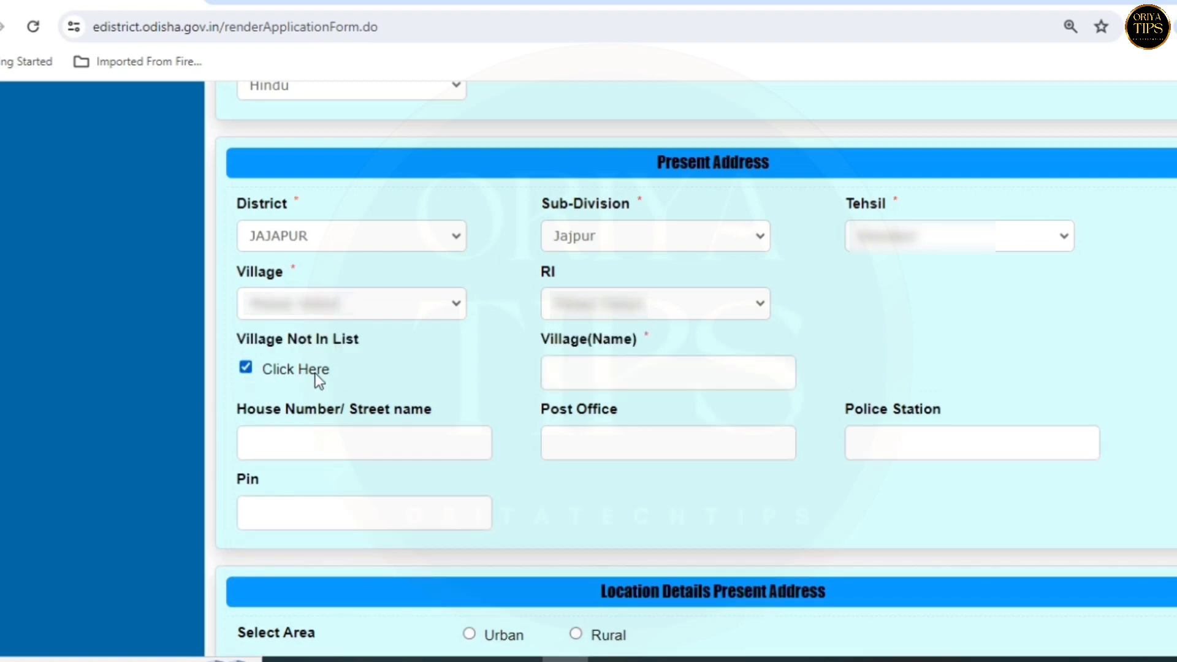
click(555, 372)
click(245, 369)
click(297, 303)
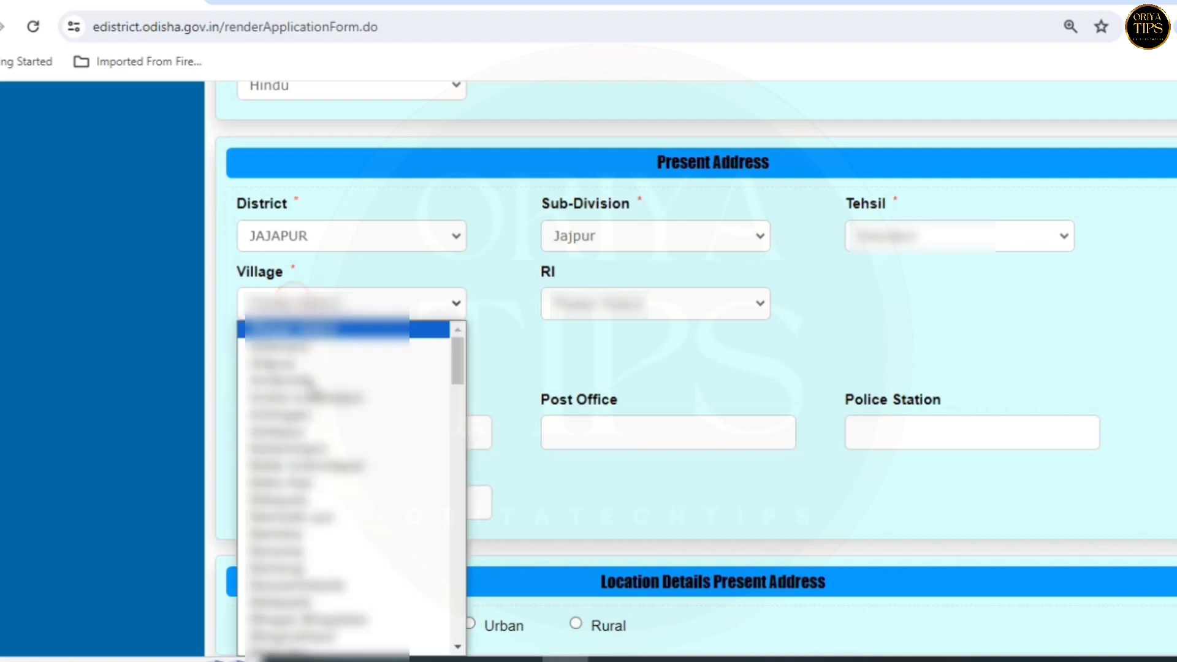
click(307, 633)
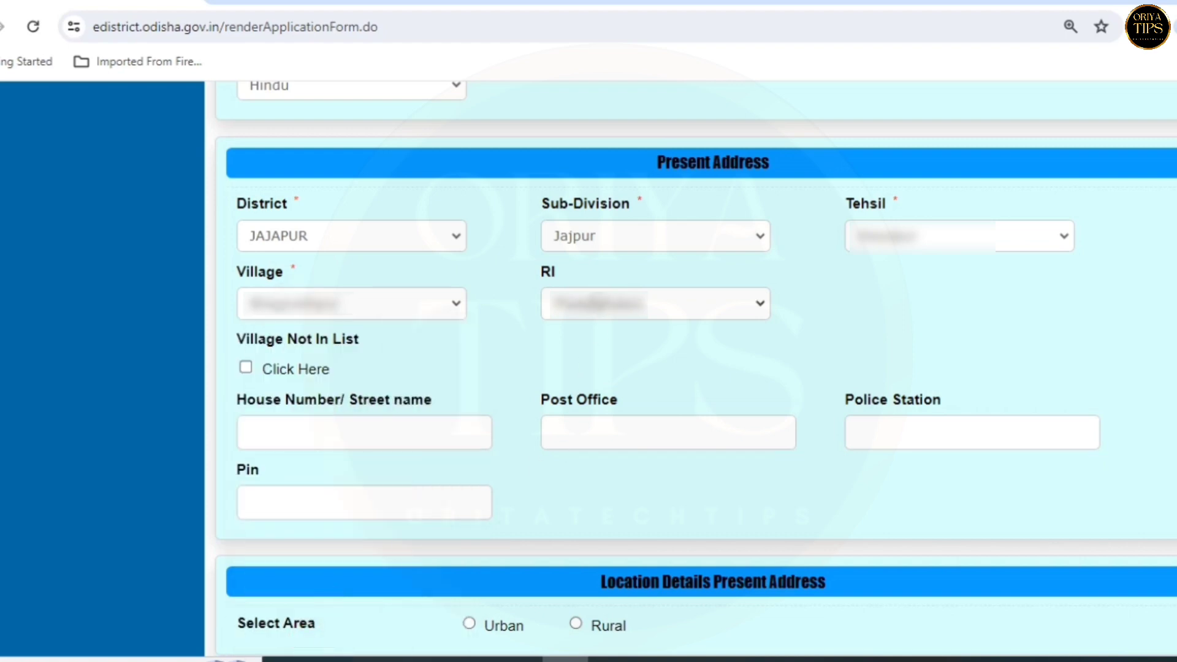
click(655, 304)
click(586, 356)
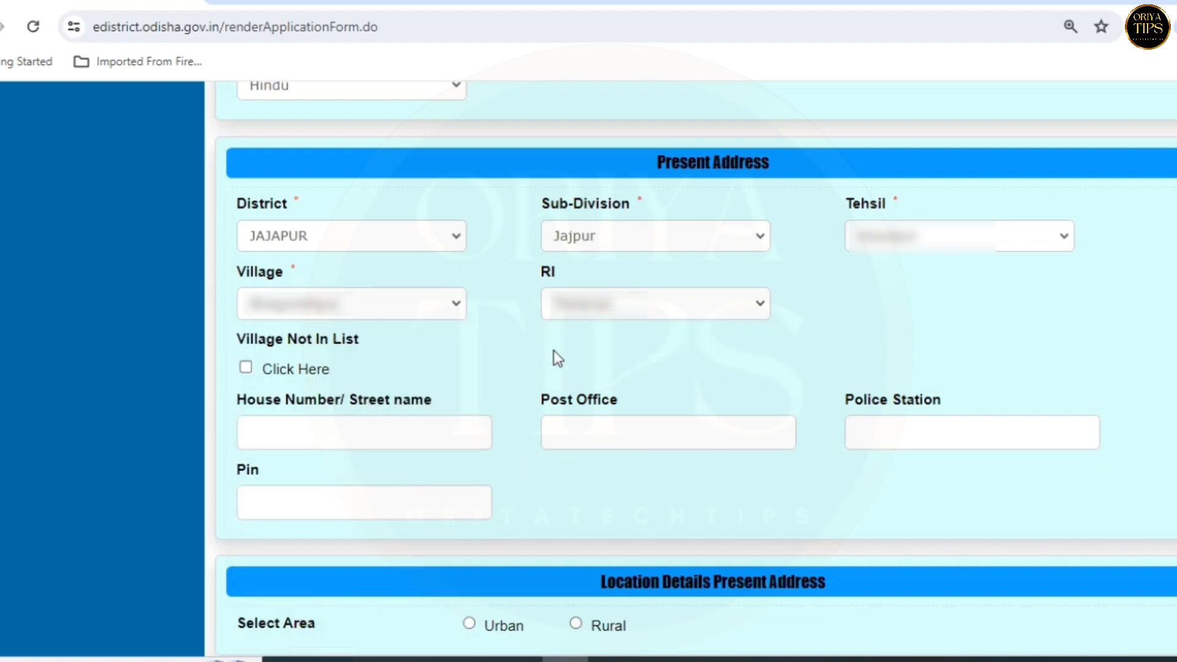
- Go through the House Number, Post Office, Police Station and PIN code fields
drag(239, 404, 344, 408)
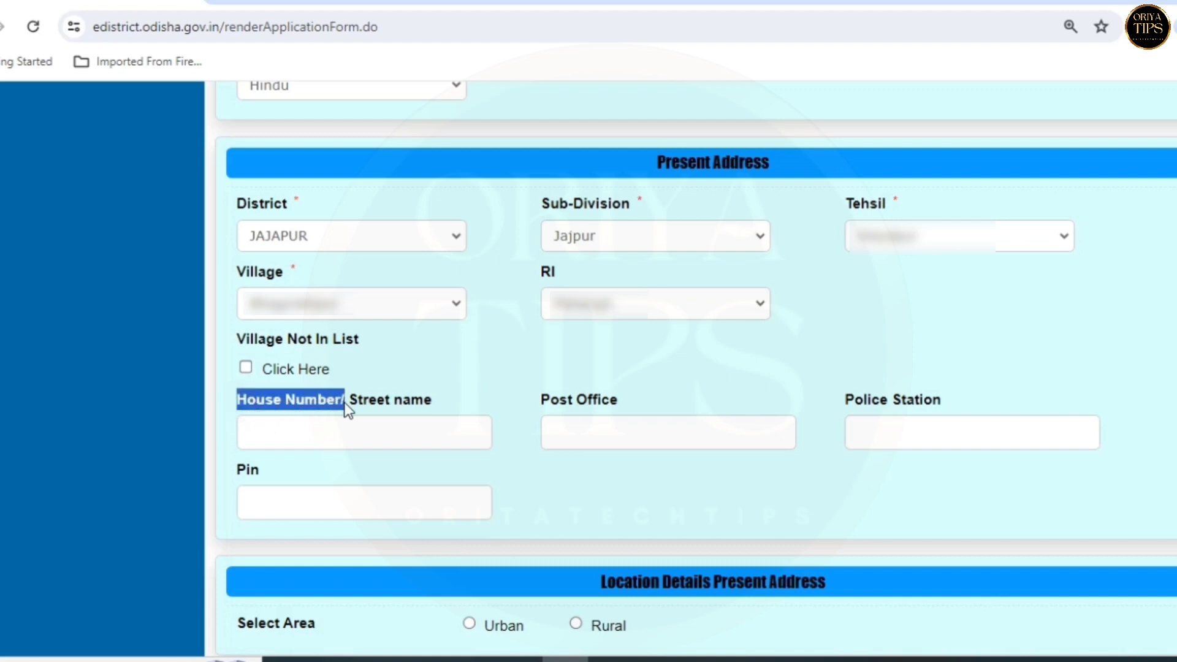
click(343, 429)
drag(547, 405, 659, 408)
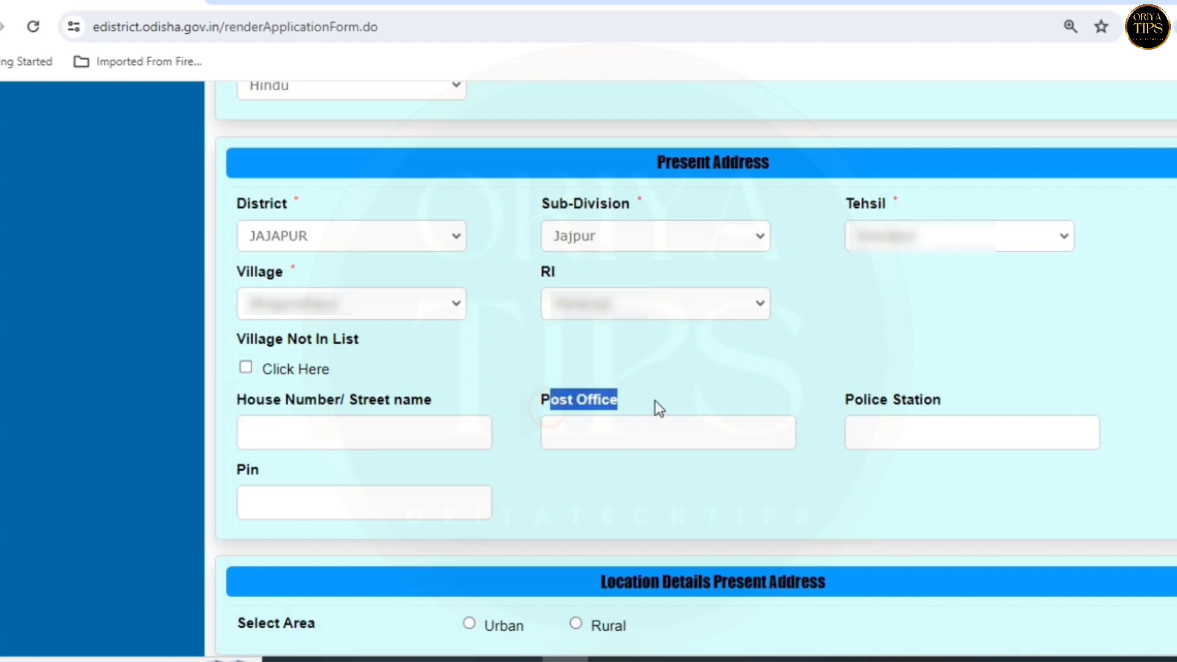
click(662, 438)
drag(864, 404, 941, 405)
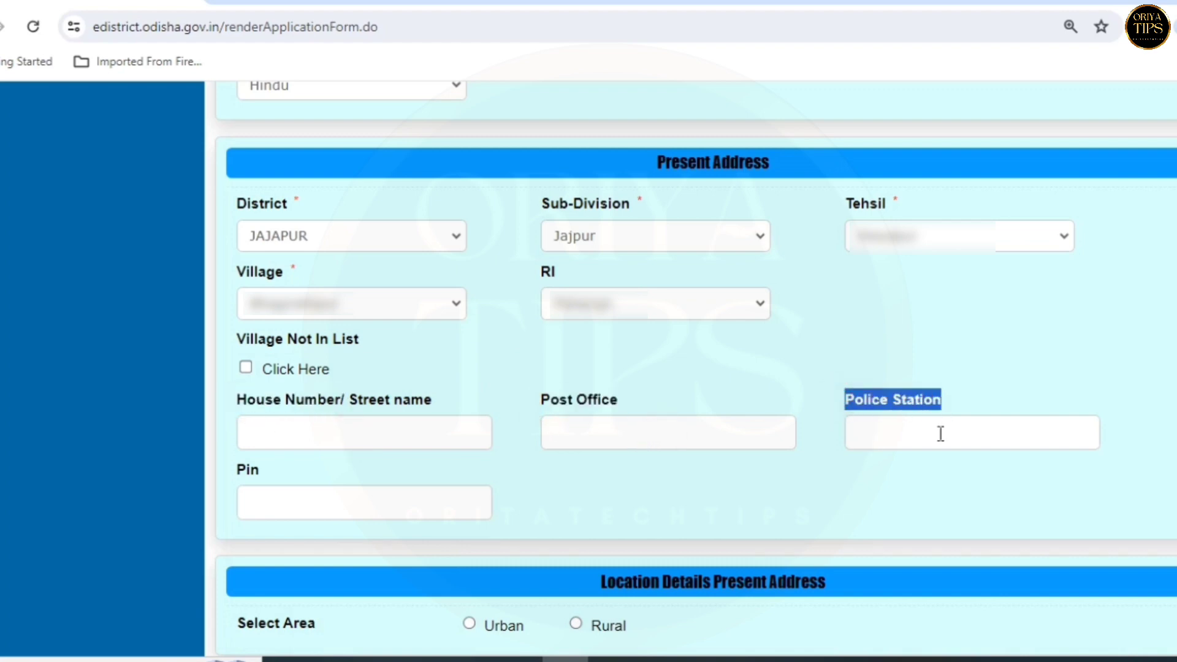
click(940, 434)
click(251, 507)
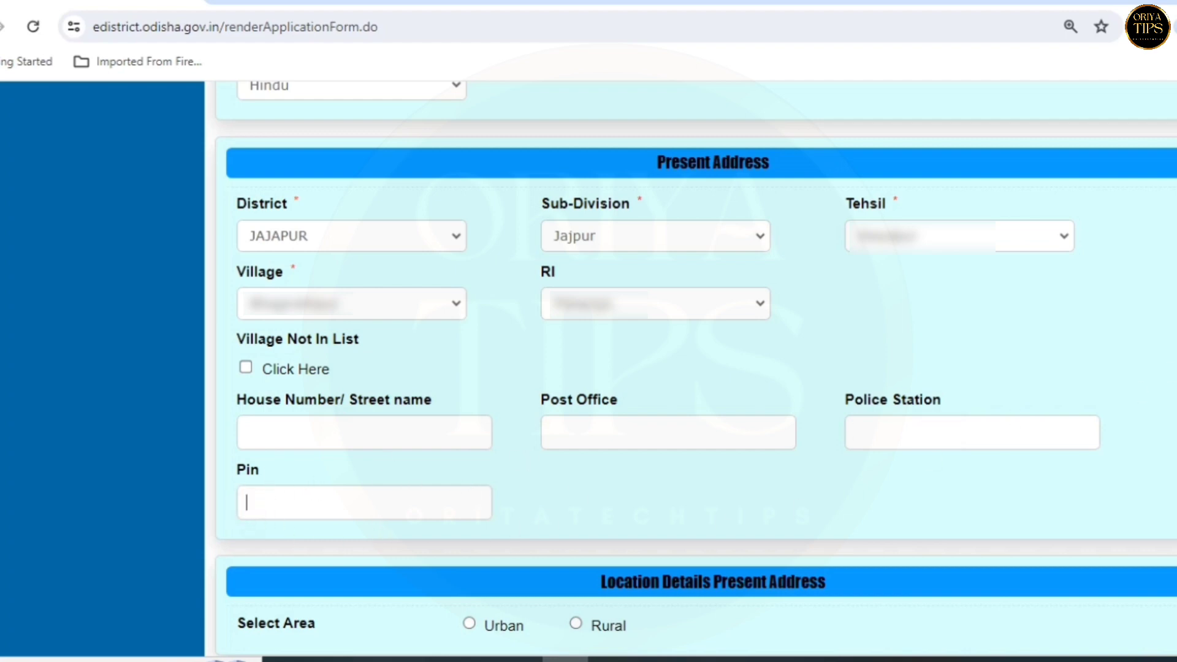
- Set the present location area to Rural with district JAJAPUR
scroll(695, 368, down, 8)
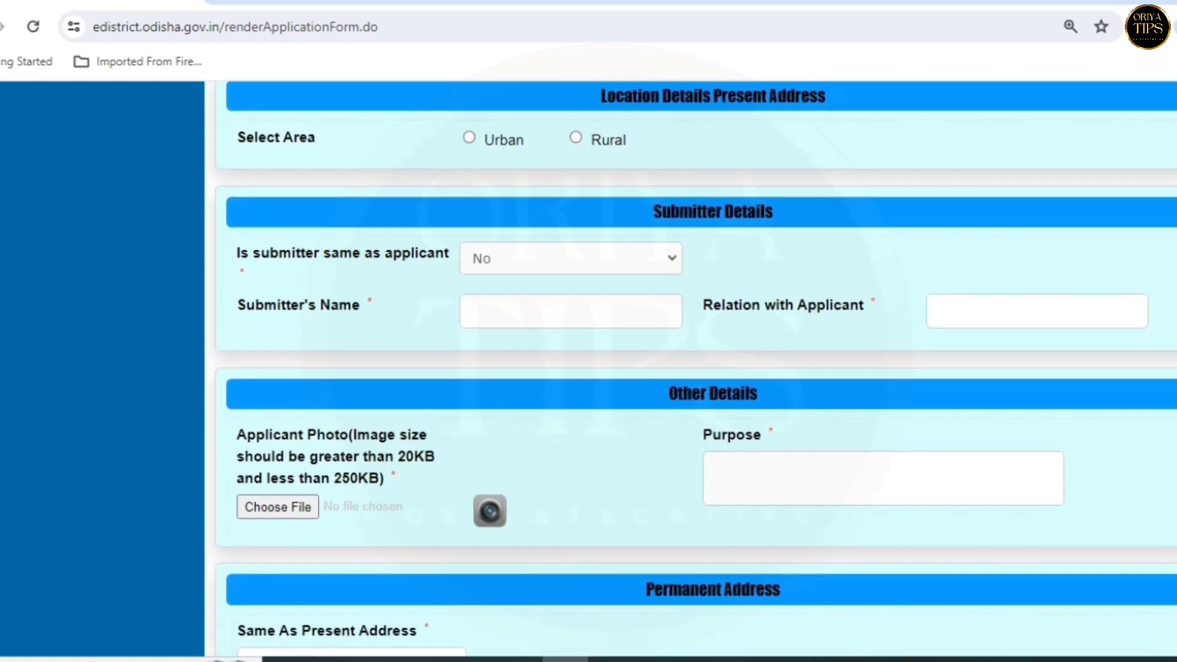
drag(613, 98, 602, 98)
scroll(651, 98, up, 2)
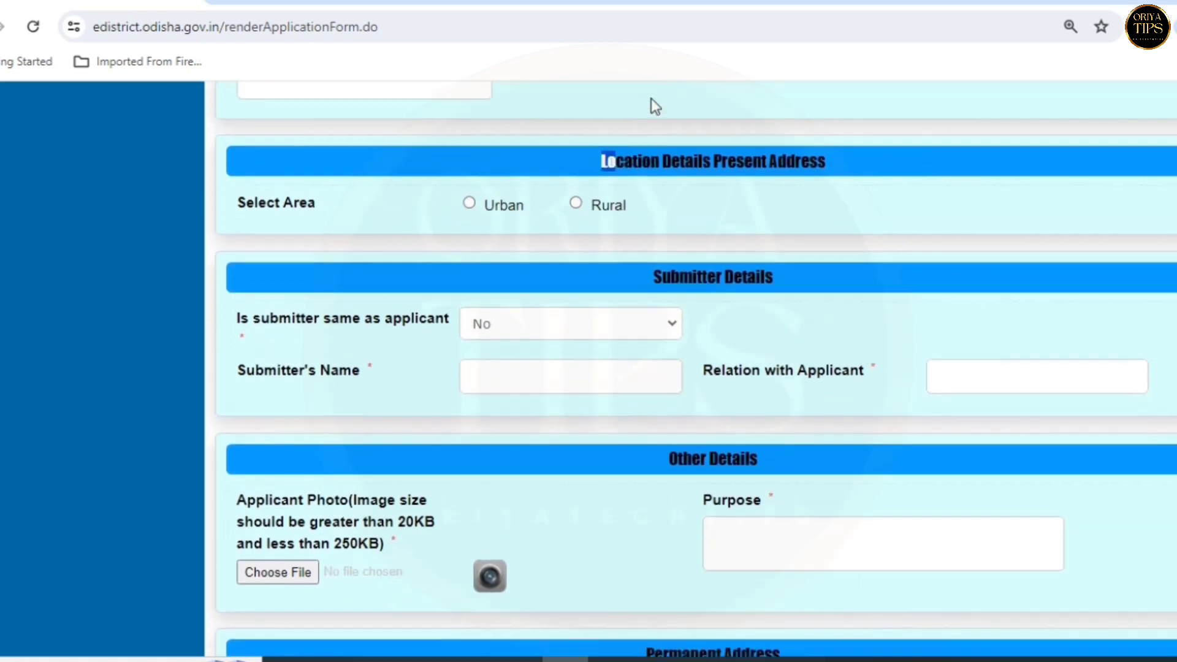
click(831, 202)
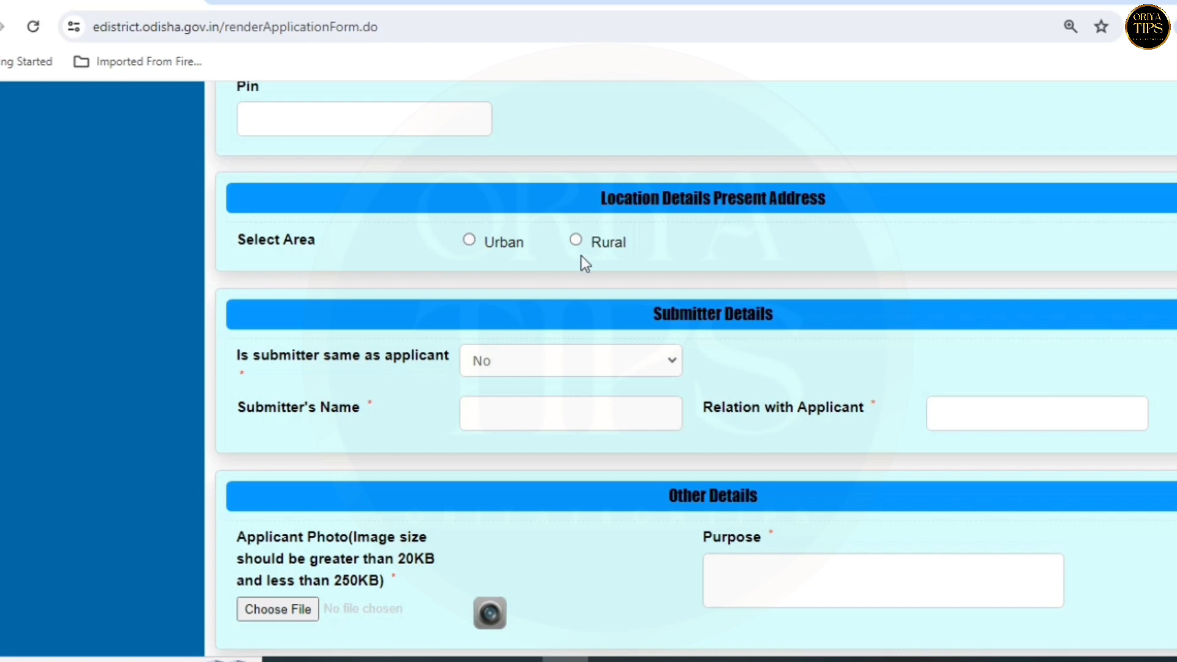
click(468, 241)
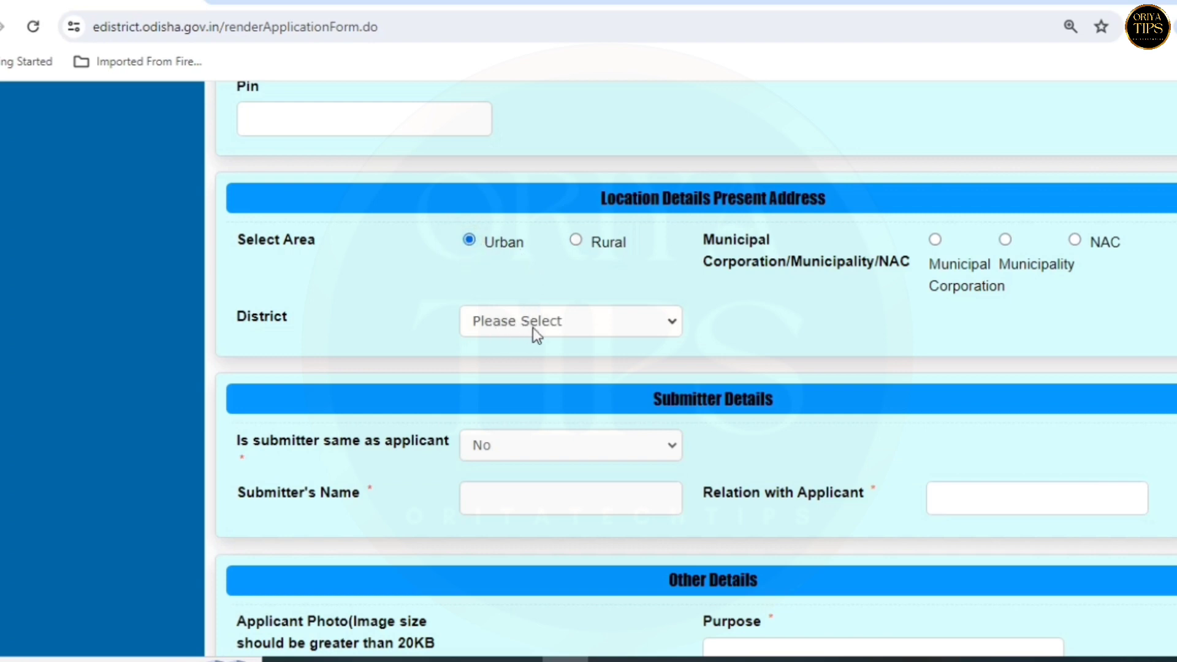
click(575, 241)
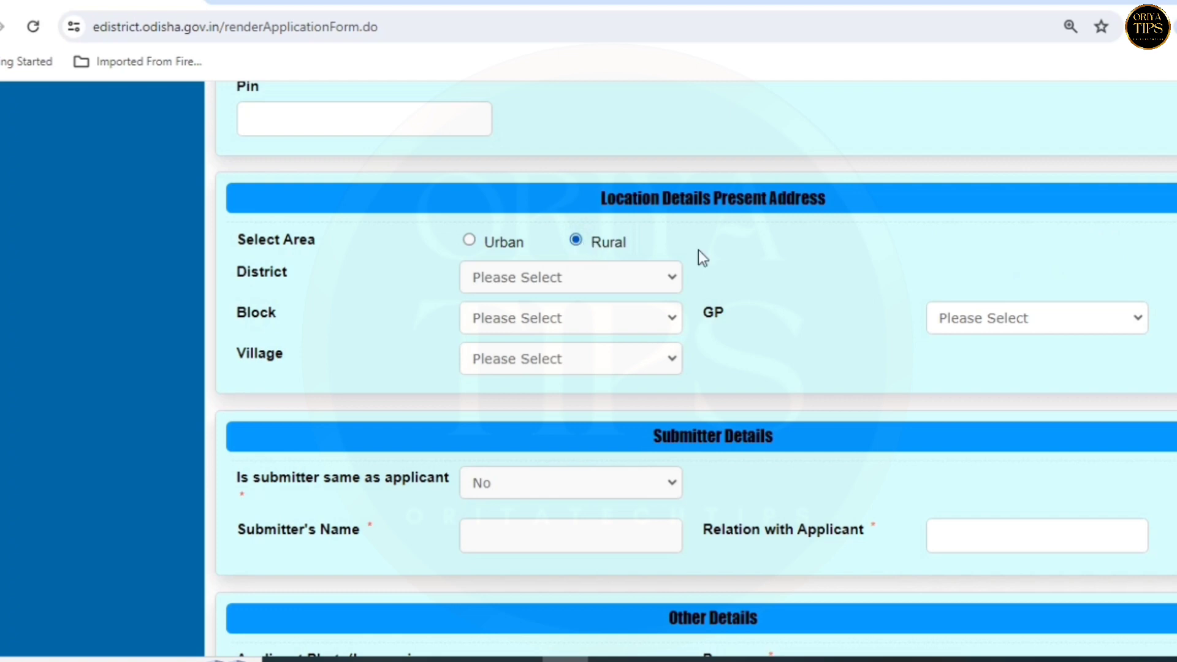
click(568, 278)
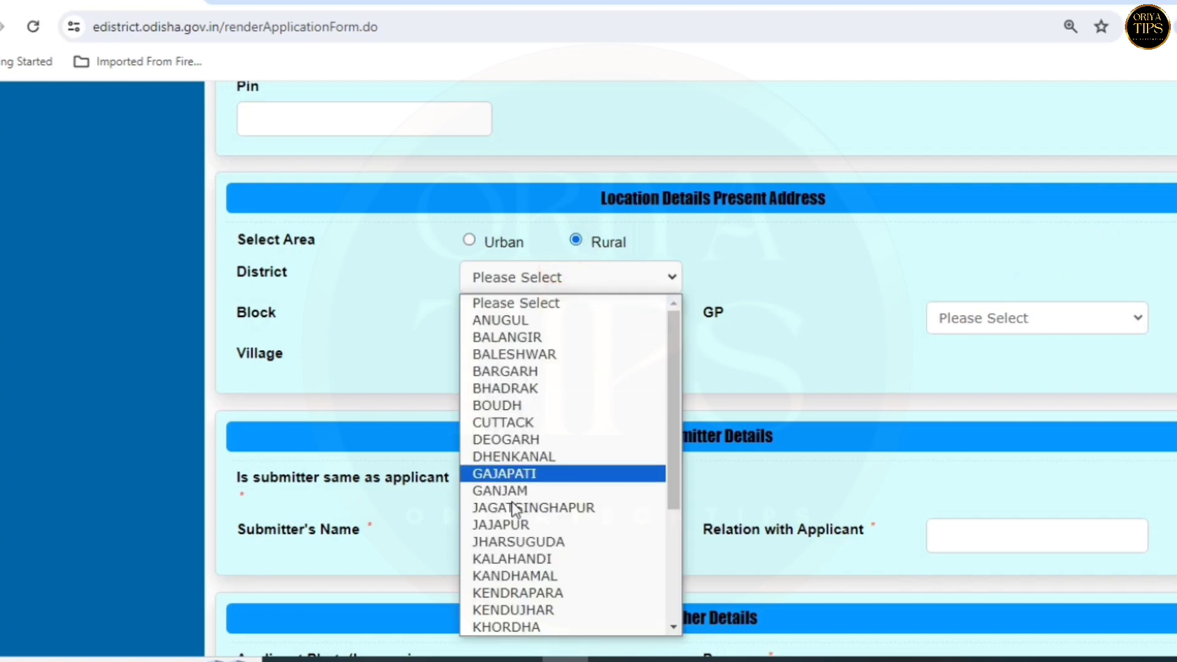
click(515, 520)
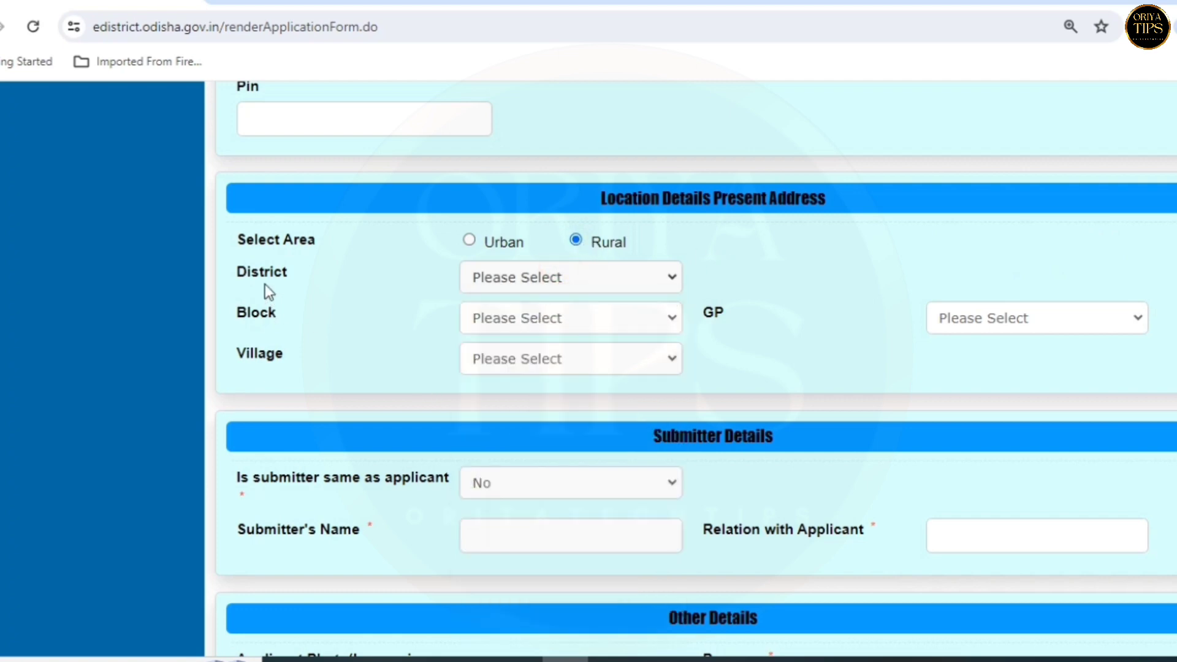
- Select block JAJPUR, then the applicant's gram panchayat and village
click(476, 314)
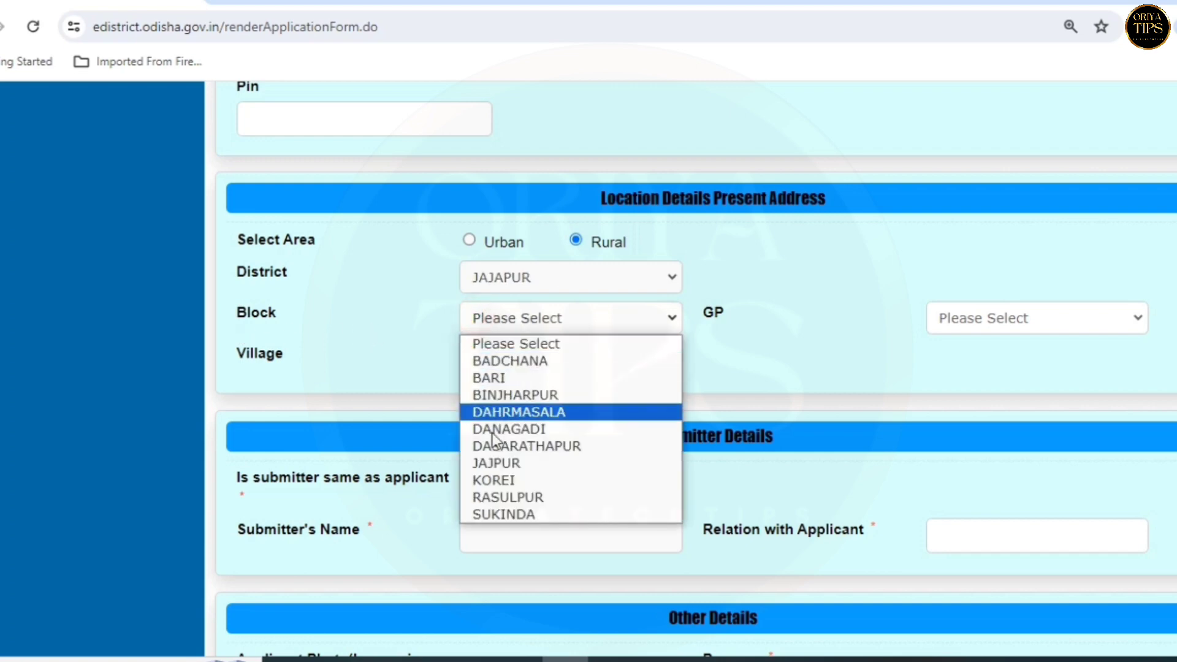
click(497, 463)
click(1036, 318)
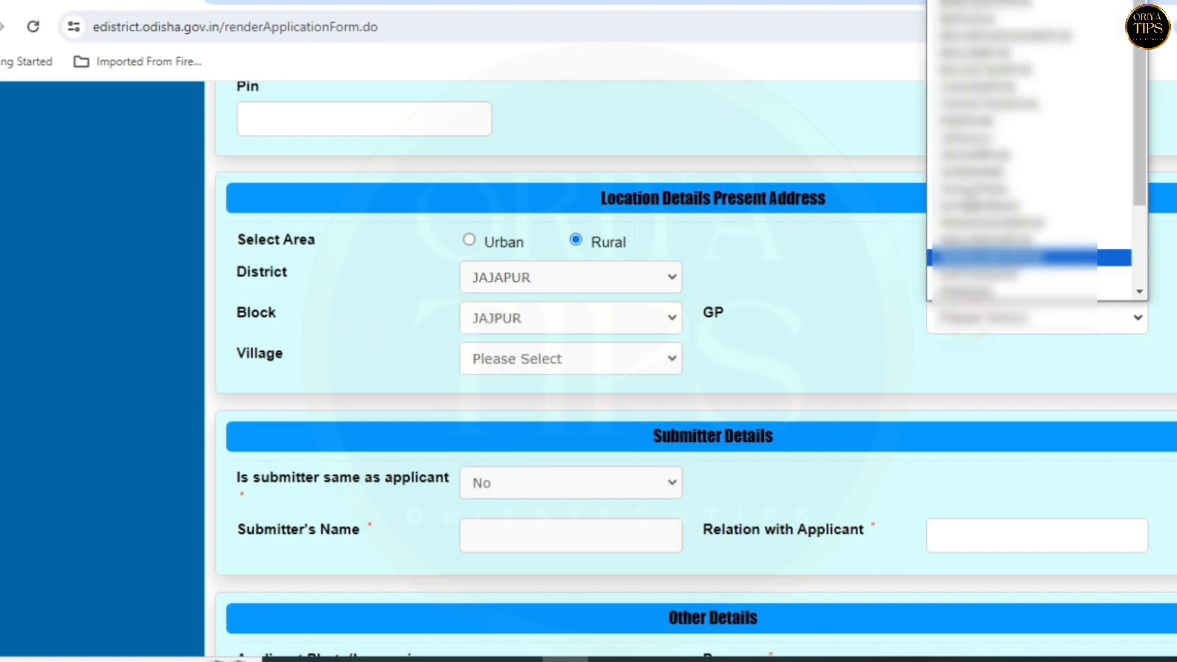
click(968, 175)
click(859, 357)
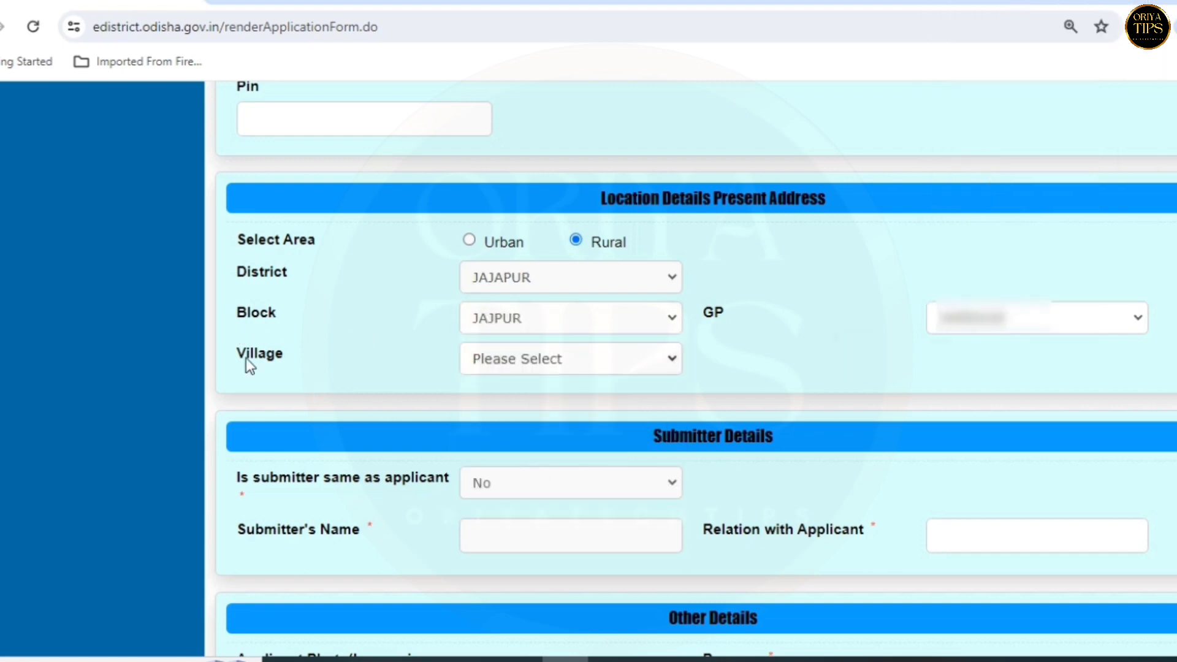
click(469, 357)
click(527, 430)
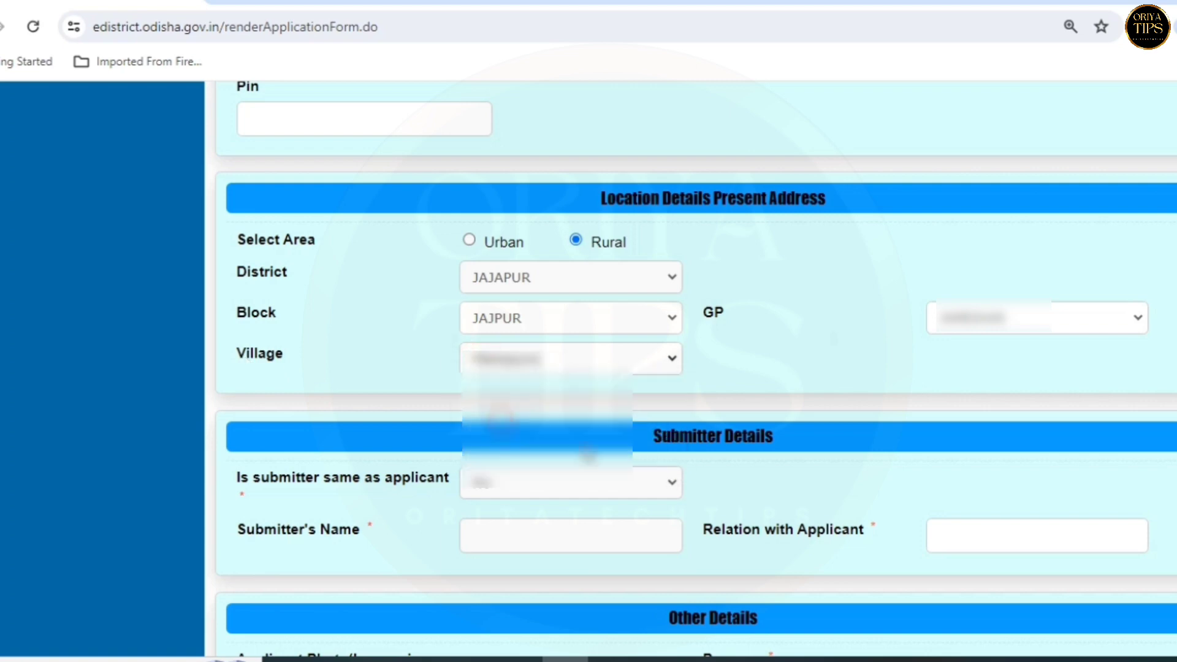
scroll(749, 414, down, 5)
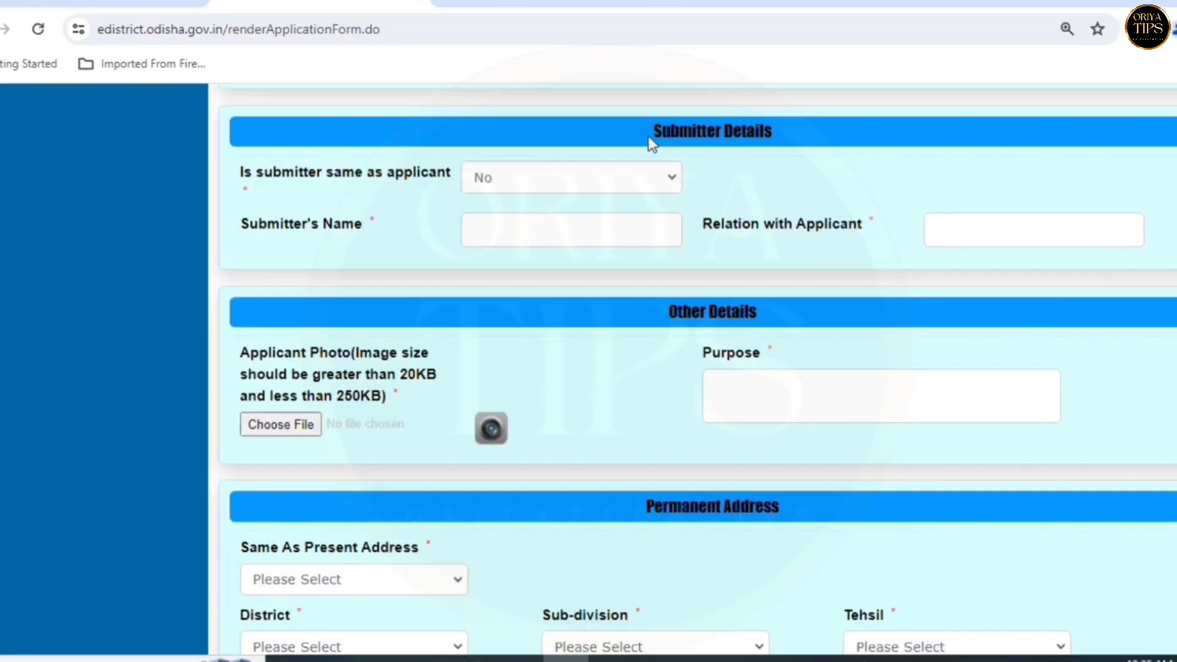
drag(654, 130, 831, 132)
click(832, 133)
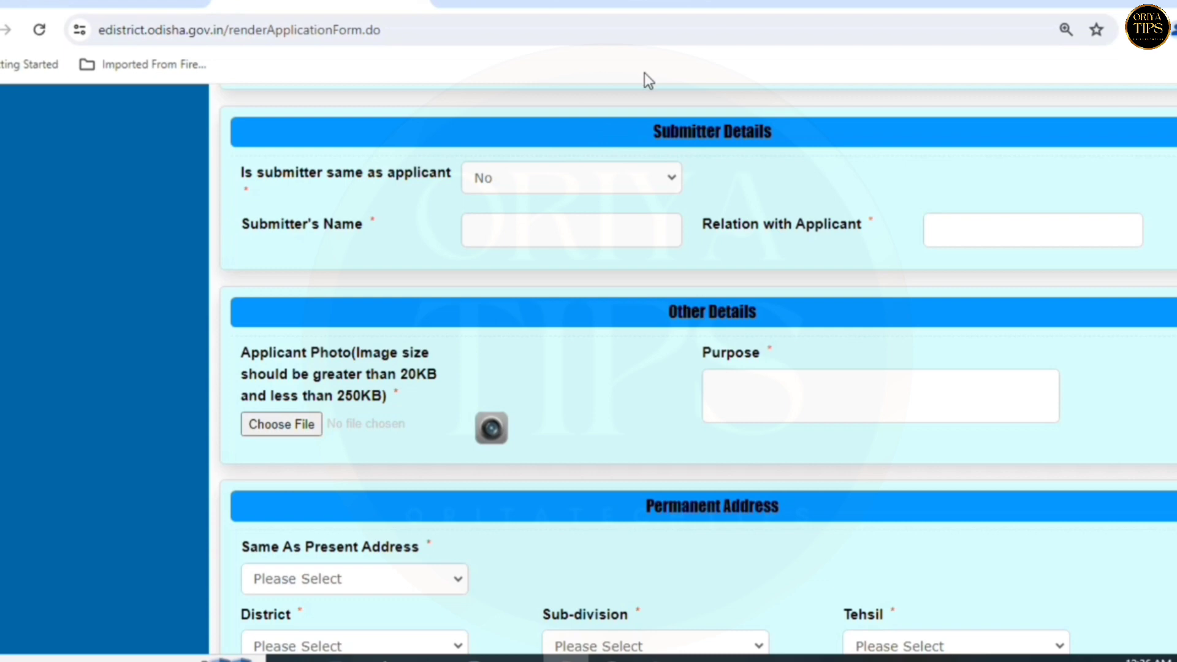
click(518, 237)
click(1001, 222)
click(568, 227)
click(958, 227)
drag(241, 174, 293, 182)
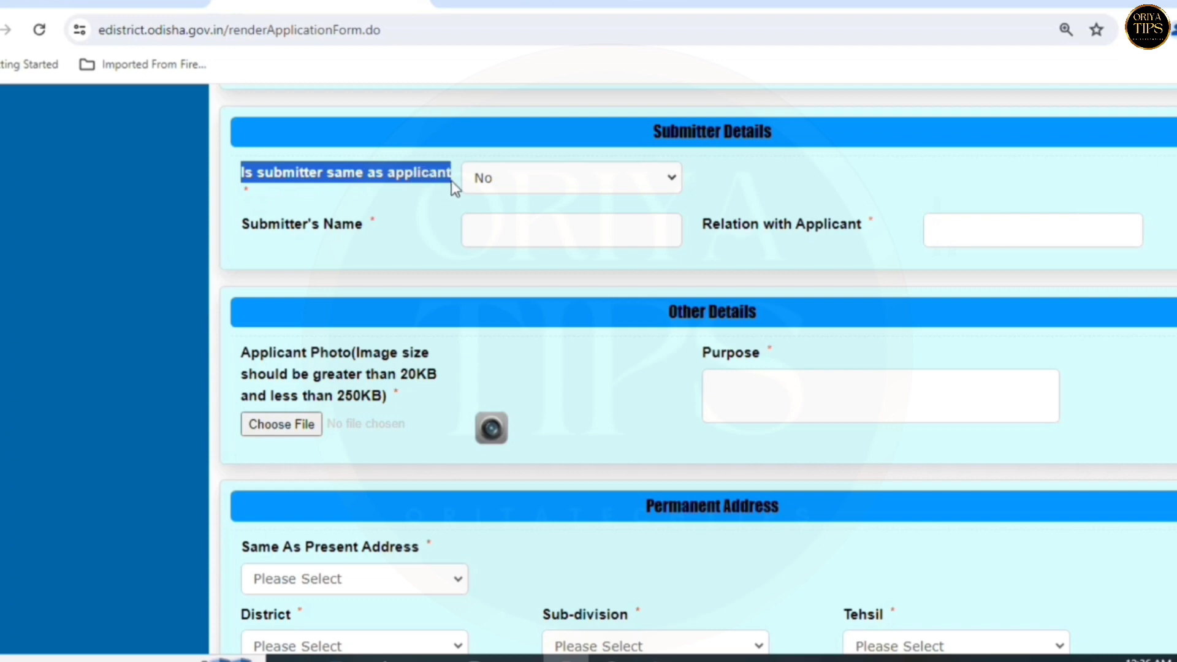
click(494, 172)
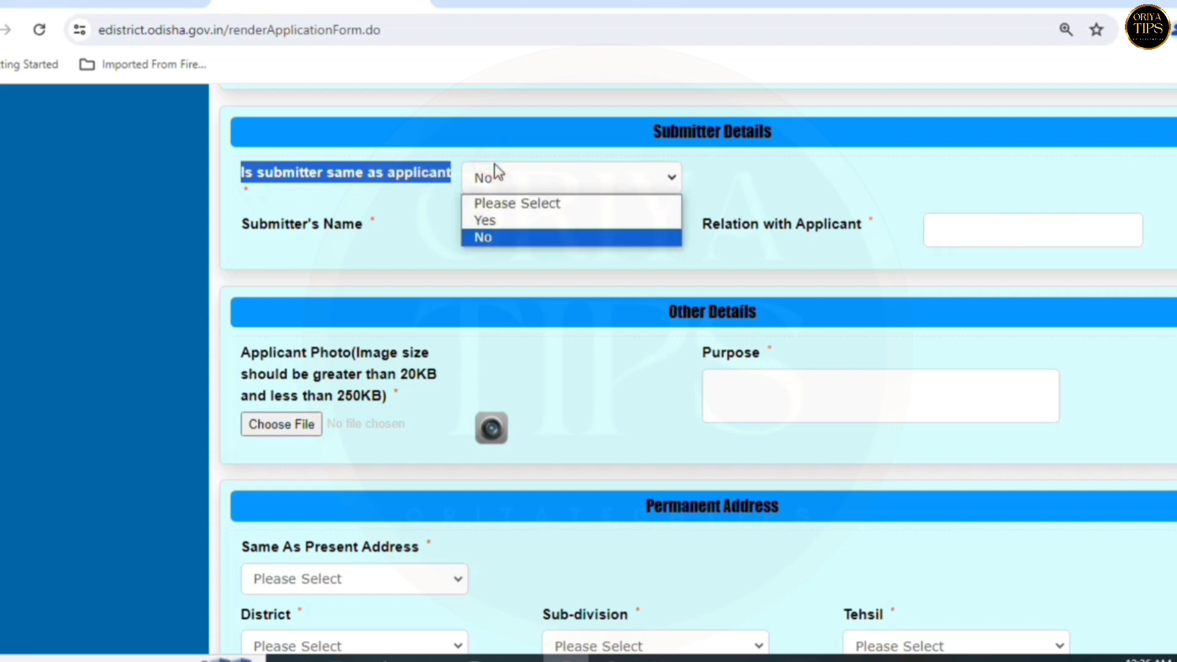
click(495, 218)
click(248, 217)
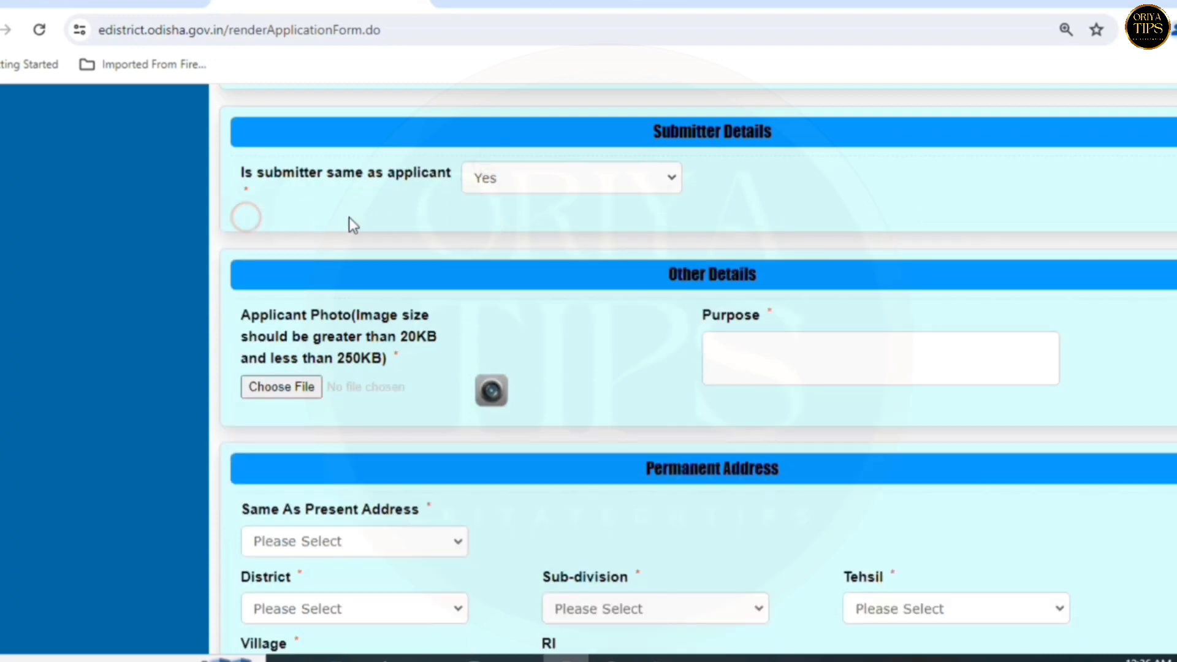
click(527, 184)
click(508, 237)
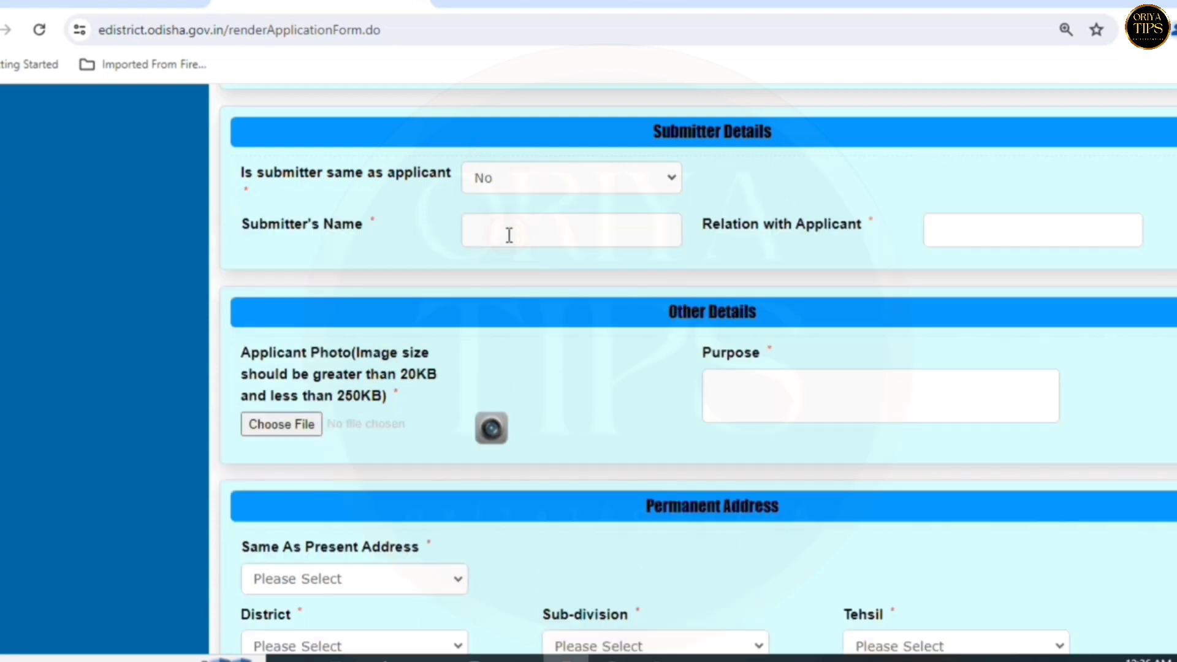
drag(375, 229, 319, 236)
click(239, 243)
click(536, 228)
drag(875, 225, 704, 233)
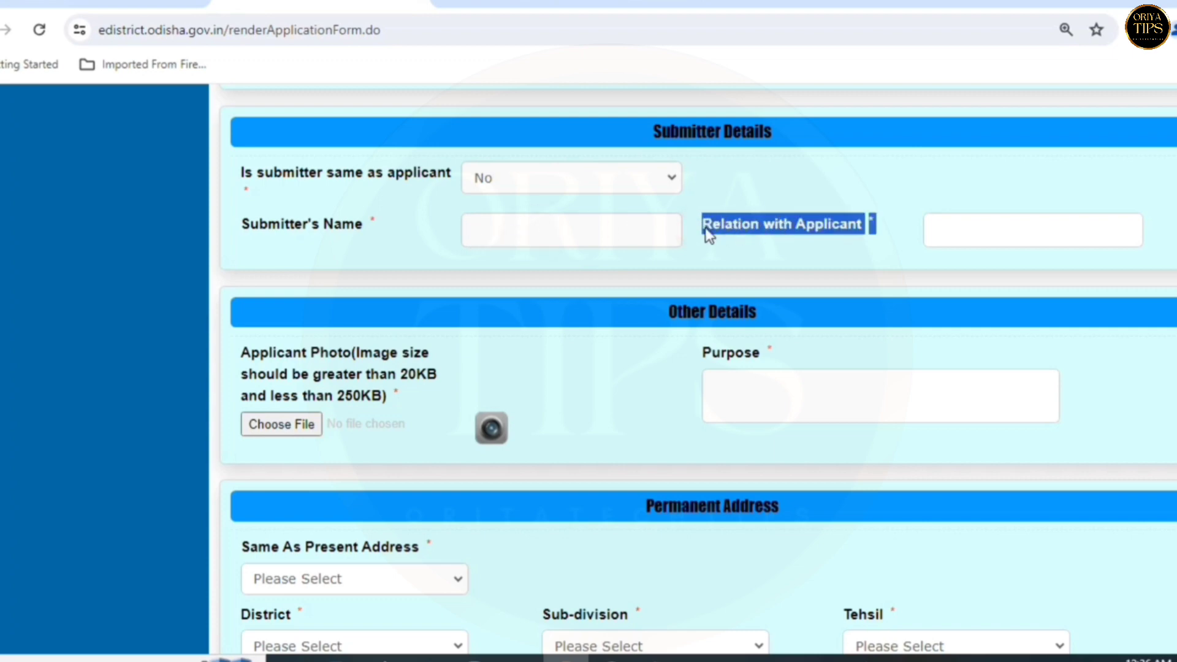
click(1019, 227)
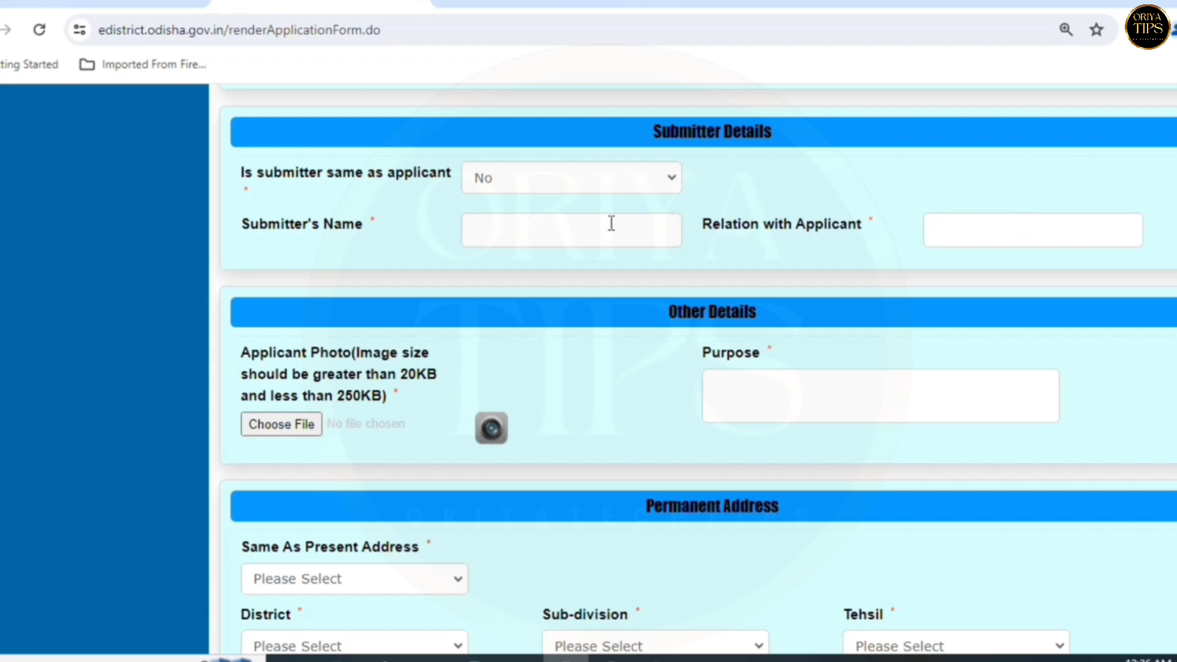
click(518, 231)
click(979, 231)
click(571, 236)
click(964, 236)
scroll(1006, 265, down, 3)
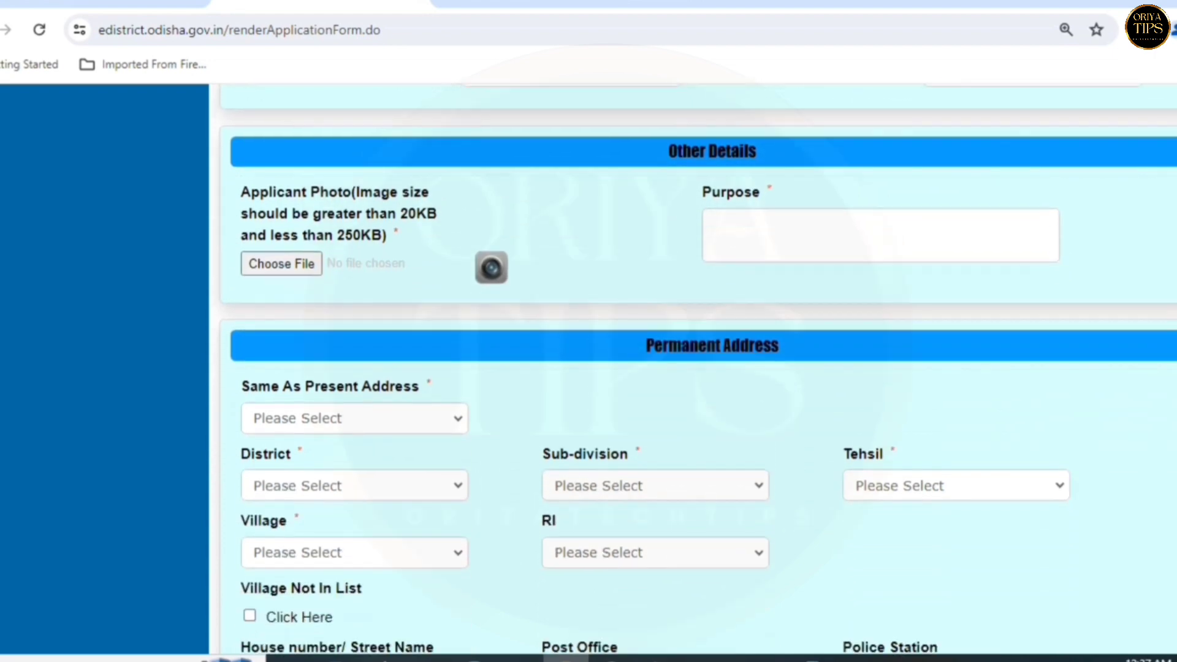
- Upload the applicant's photo under Applicant Photo
scroll(695, 369, down, 1)
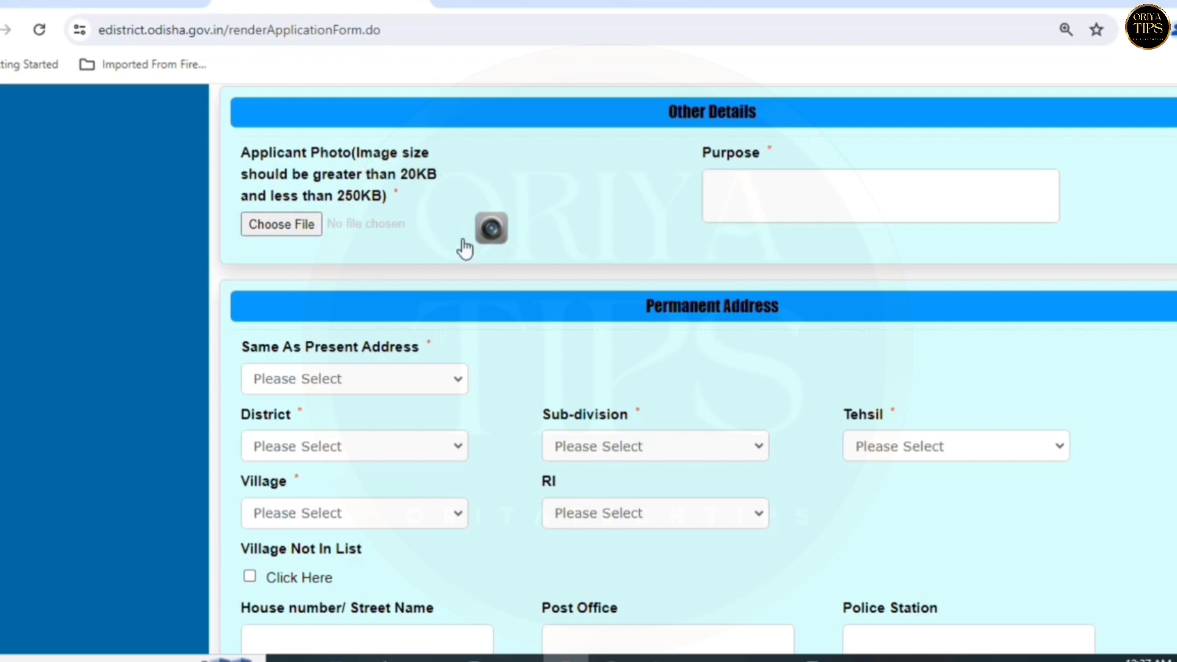
click(280, 225)
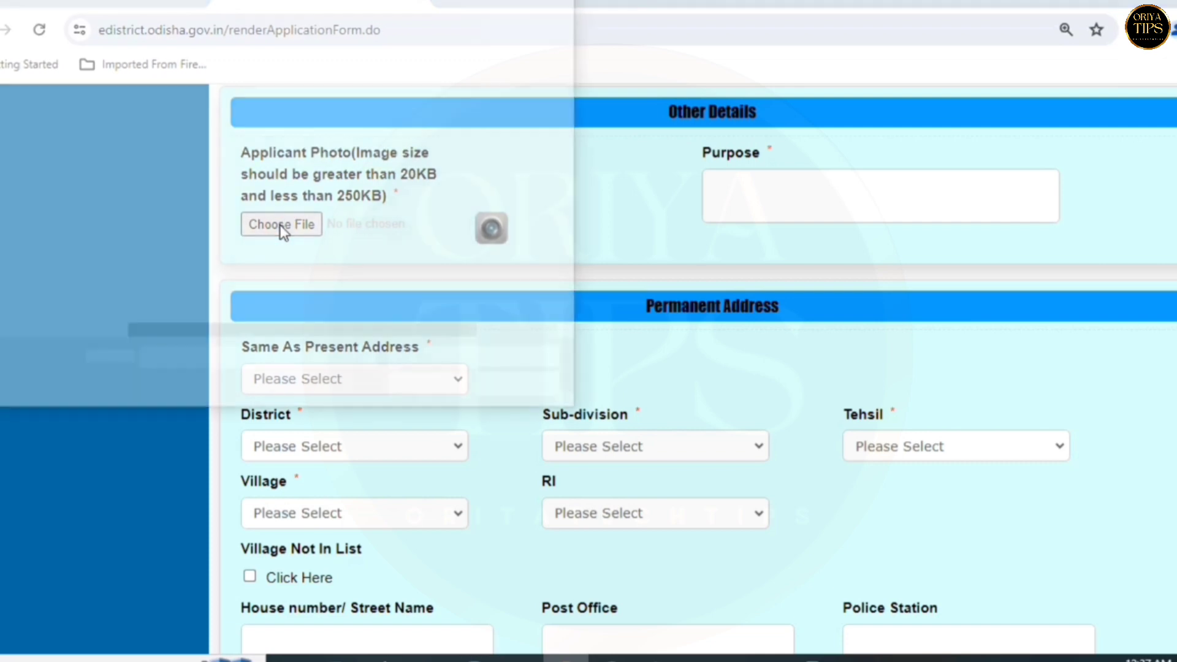
click(194, 105)
click(429, 390)
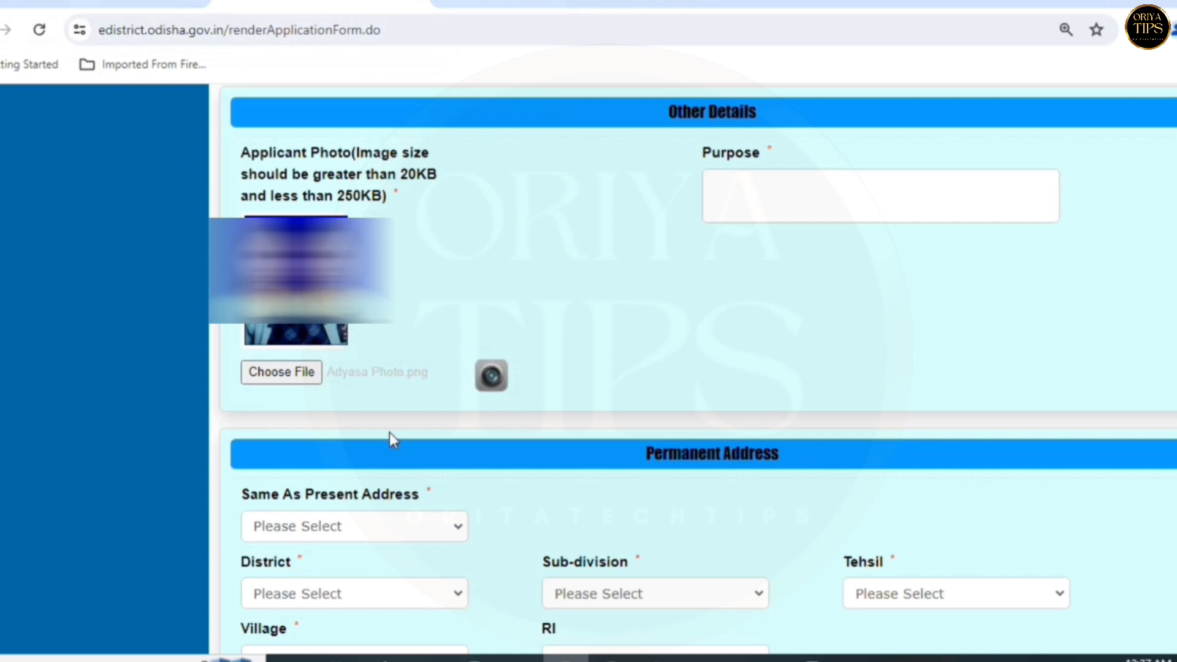
- Paste 'For School Stipend' into the Purpose box
drag(705, 152, 754, 173)
click(754, 174)
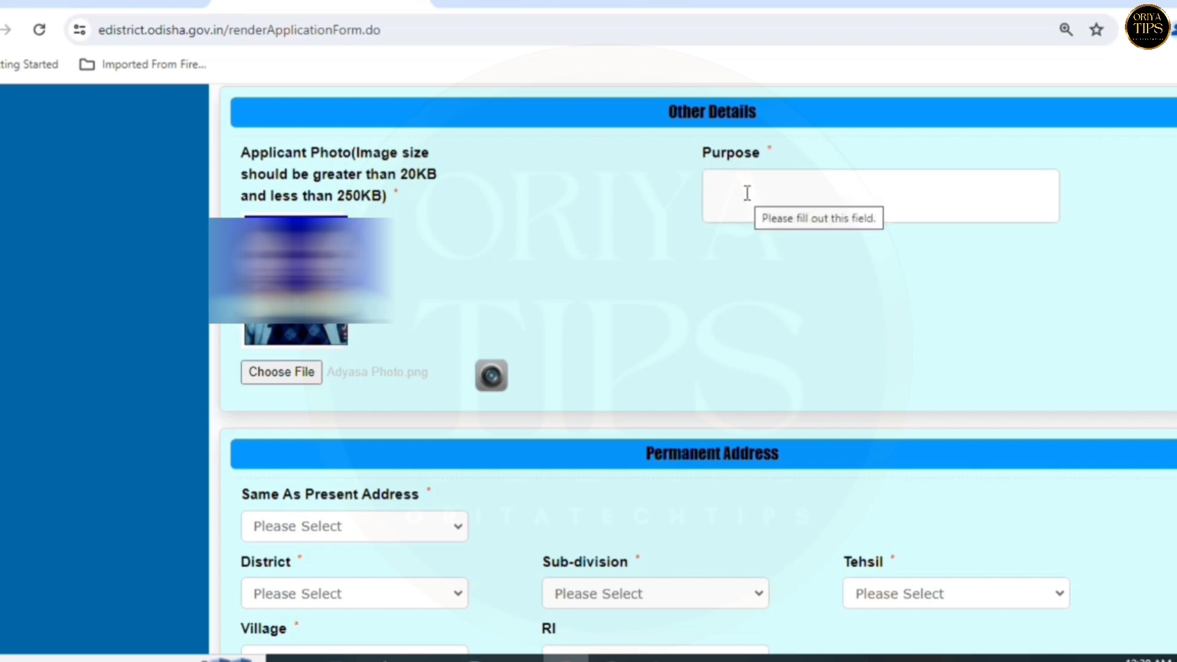
text(For School Stipend)
drag(711, 185, 873, 201)
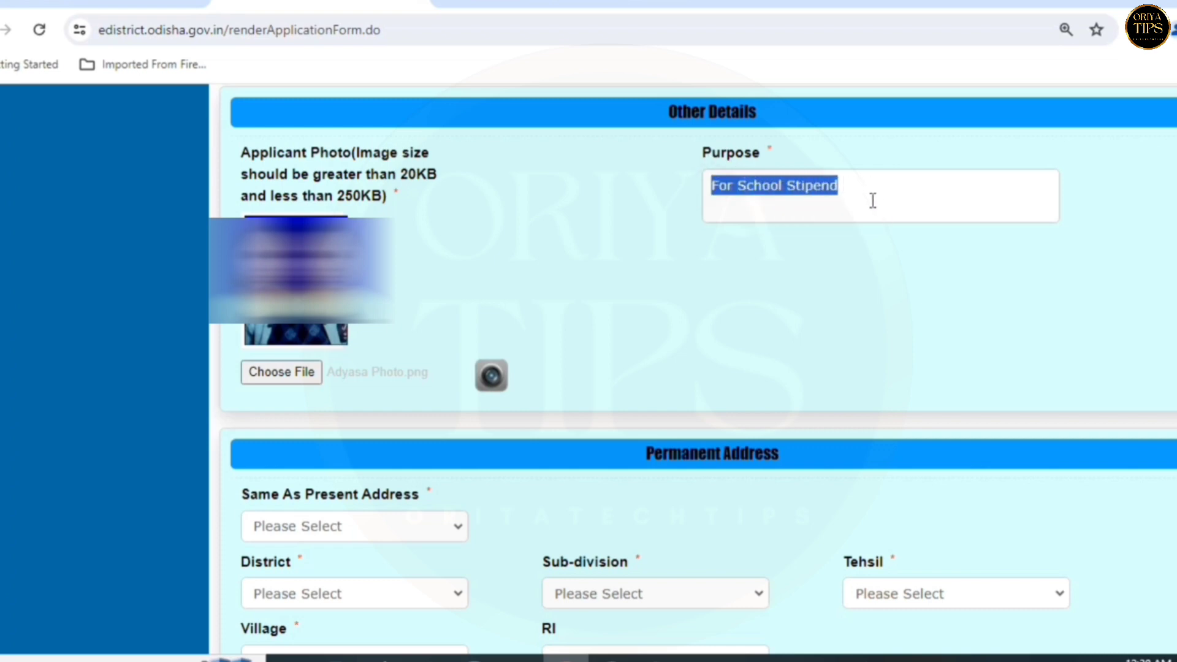
- Set Same As Present Address to Yes, briefly switching to No before returning to Yes
scroll(900, 246, down, 5)
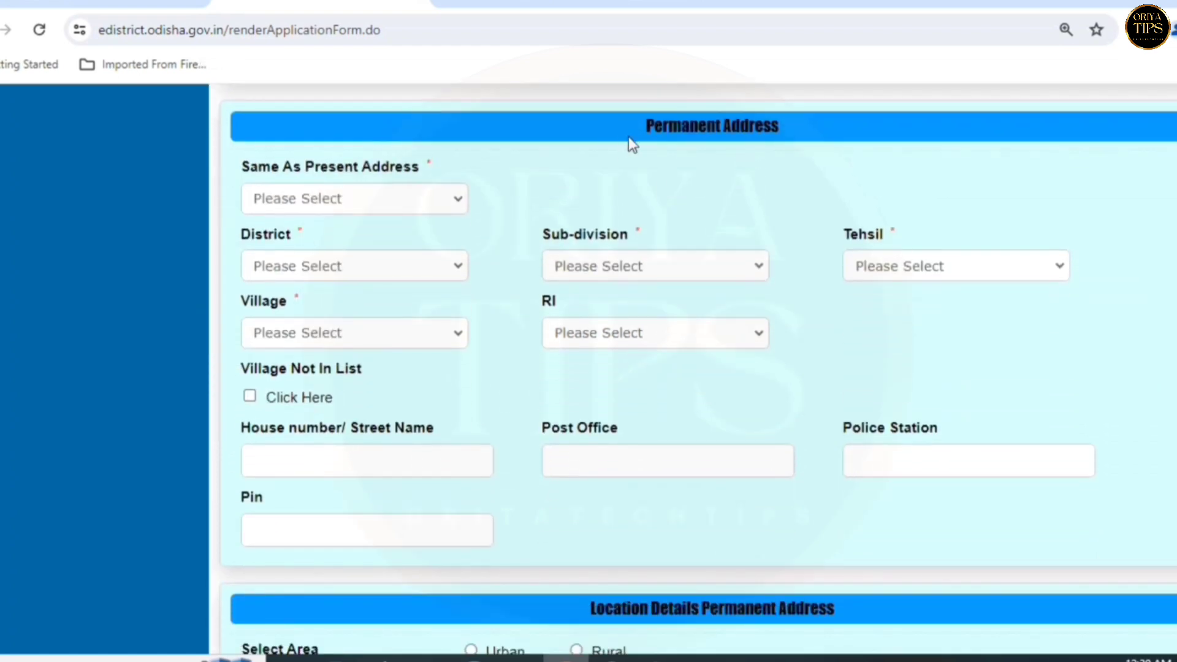
drag(638, 129, 797, 131)
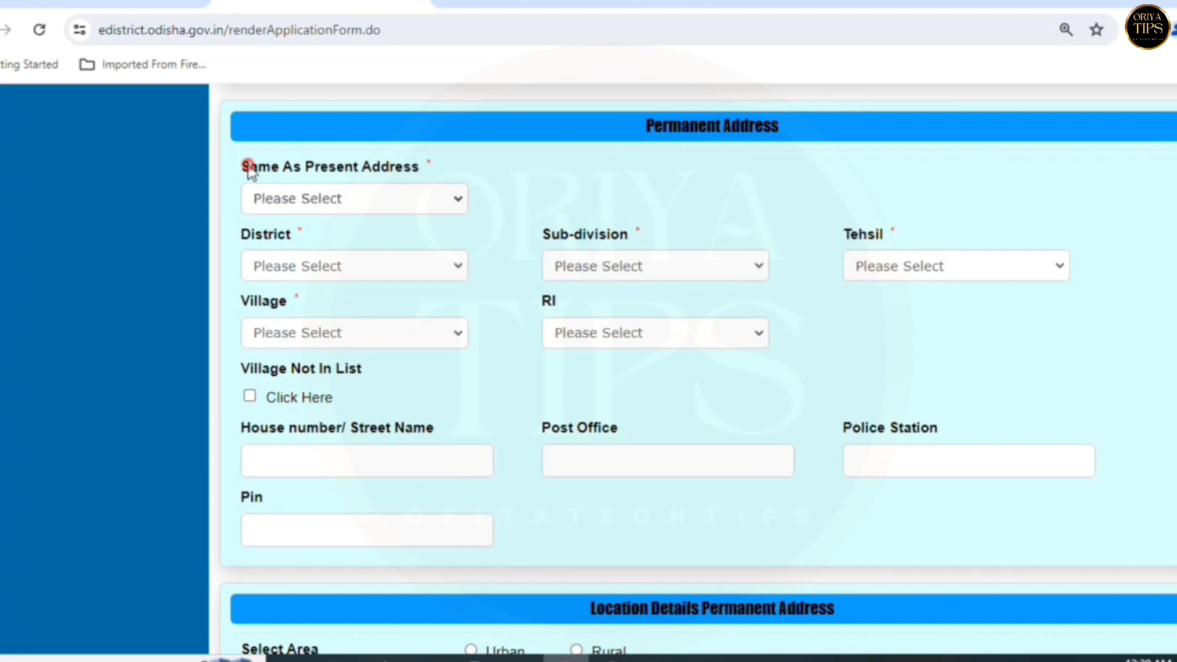
drag(252, 169, 437, 173)
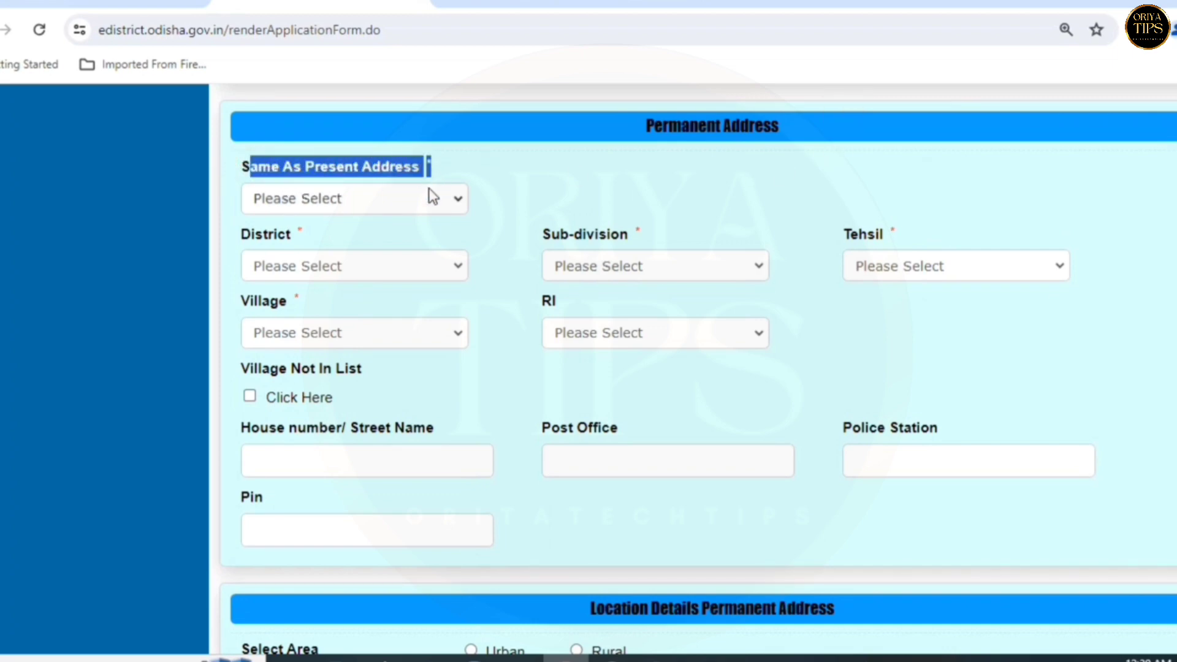
click(427, 195)
click(361, 242)
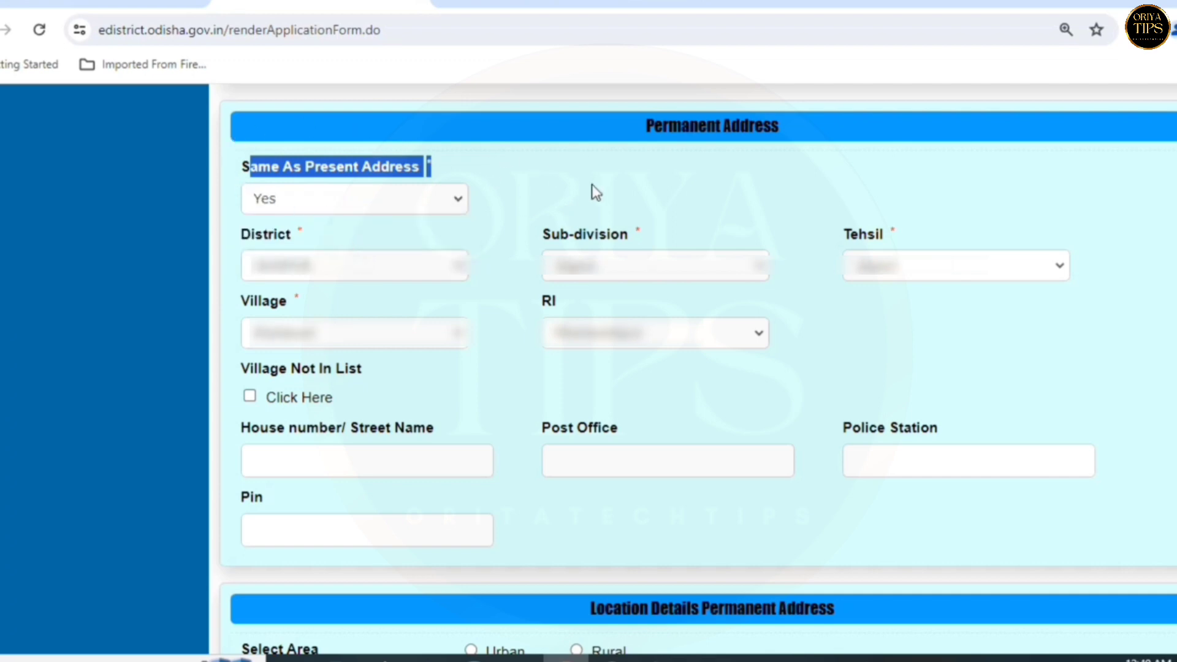
click(400, 198)
click(345, 256)
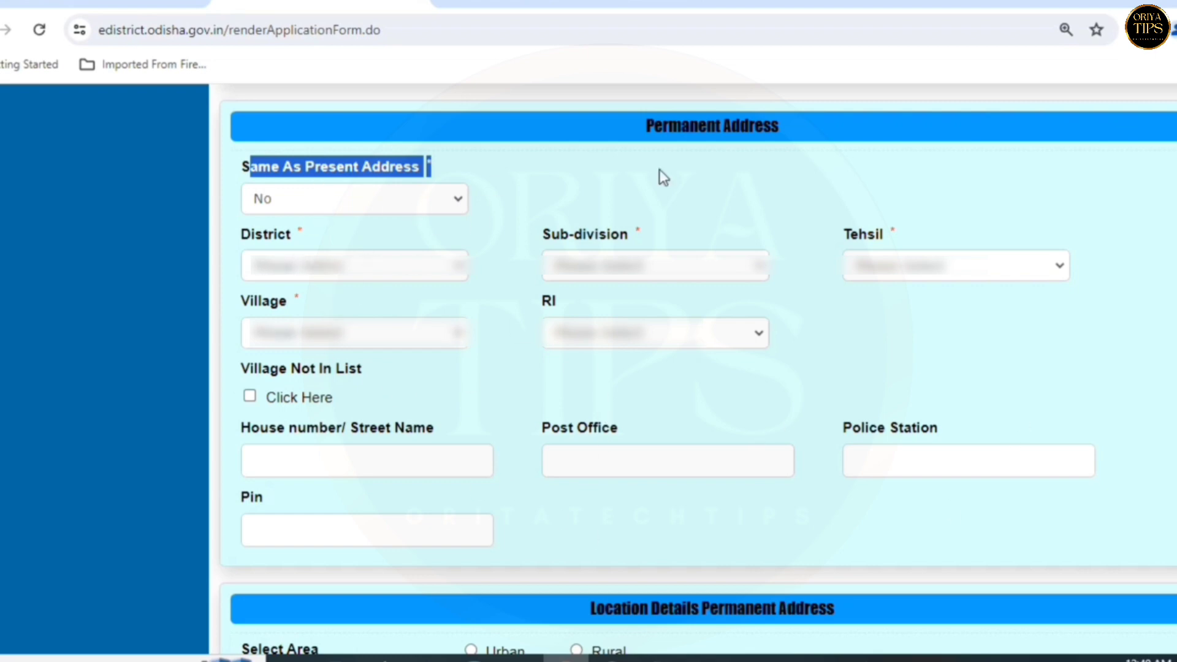
click(396, 204)
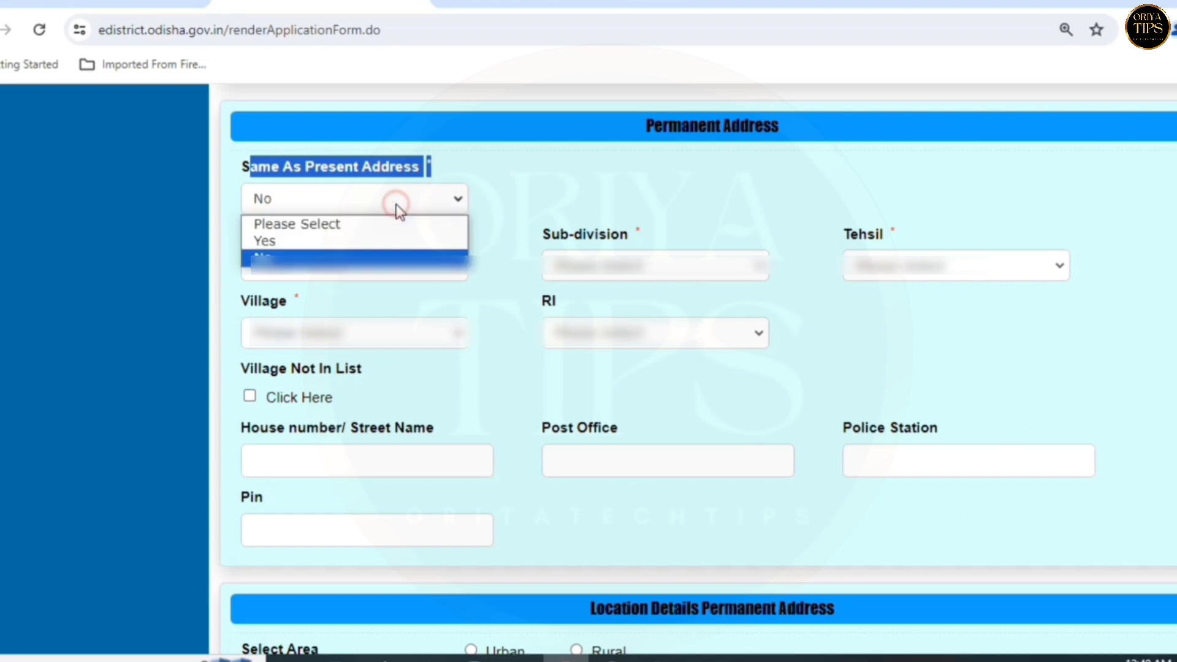
click(306, 241)
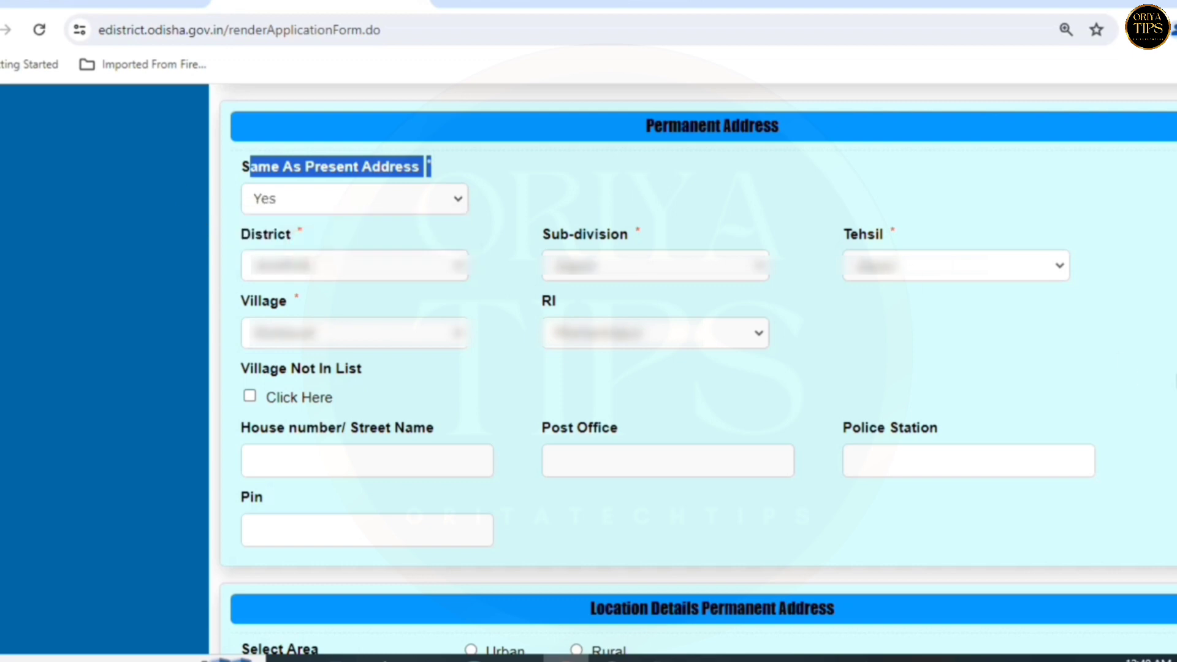
- Mark the permanent location as Rural and choose district JAJAPUR
scroll(697, 368, down, 6)
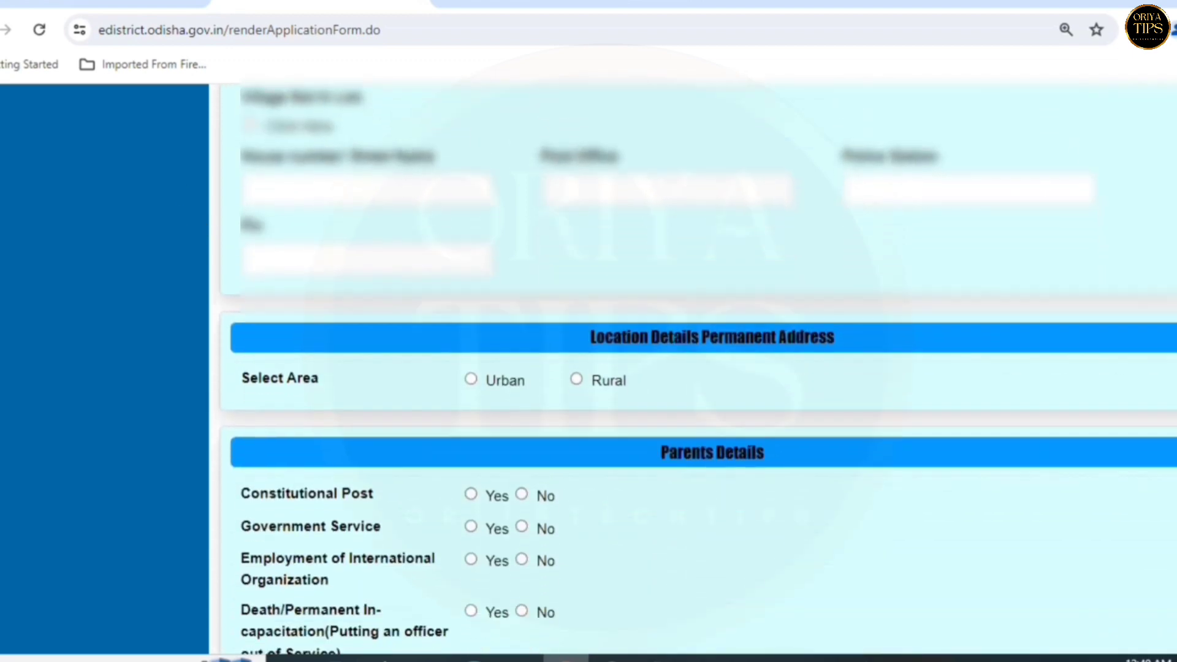
scroll(698, 368, down, 2)
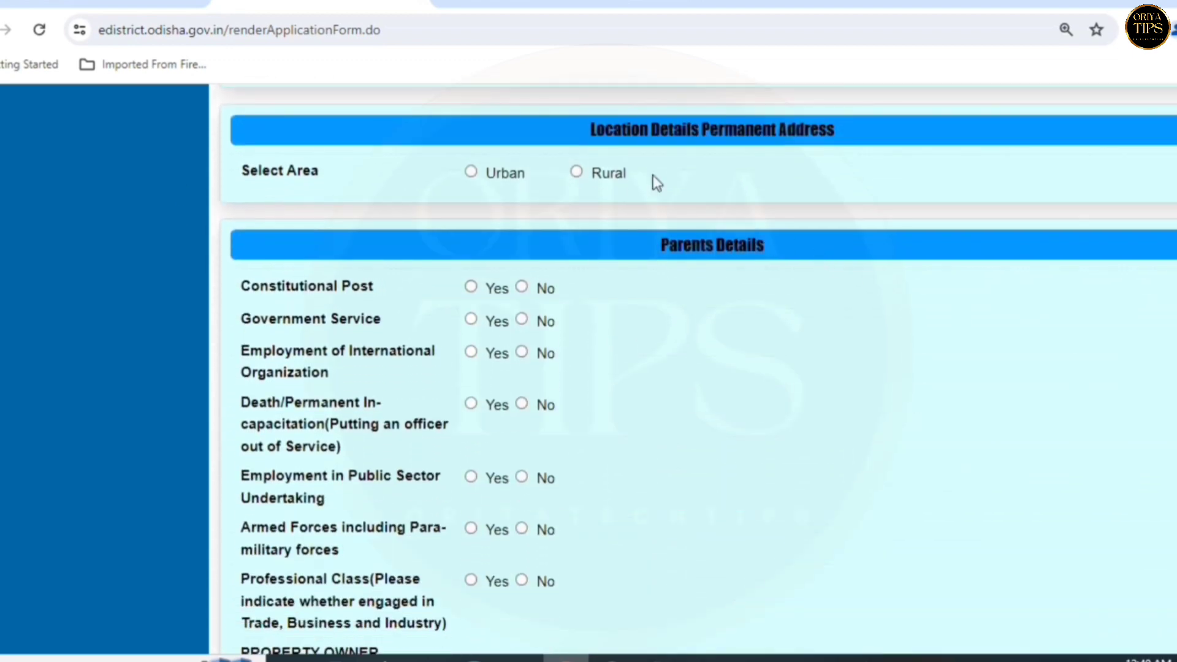
drag(591, 133, 897, 145)
click(907, 130)
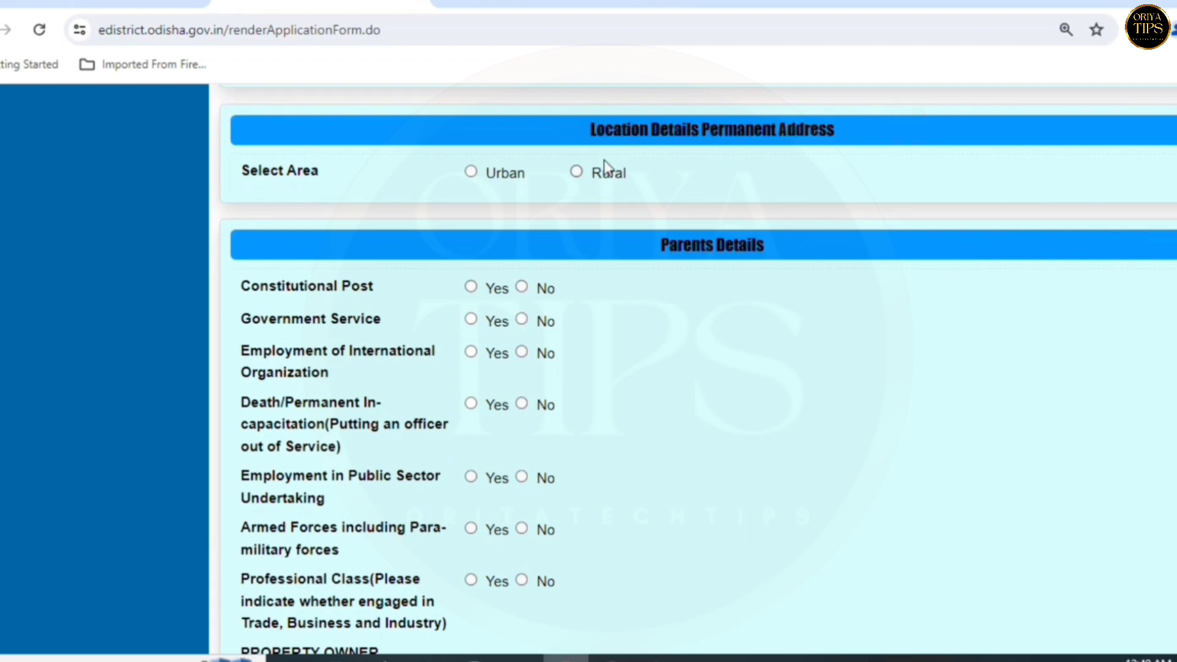
click(471, 172)
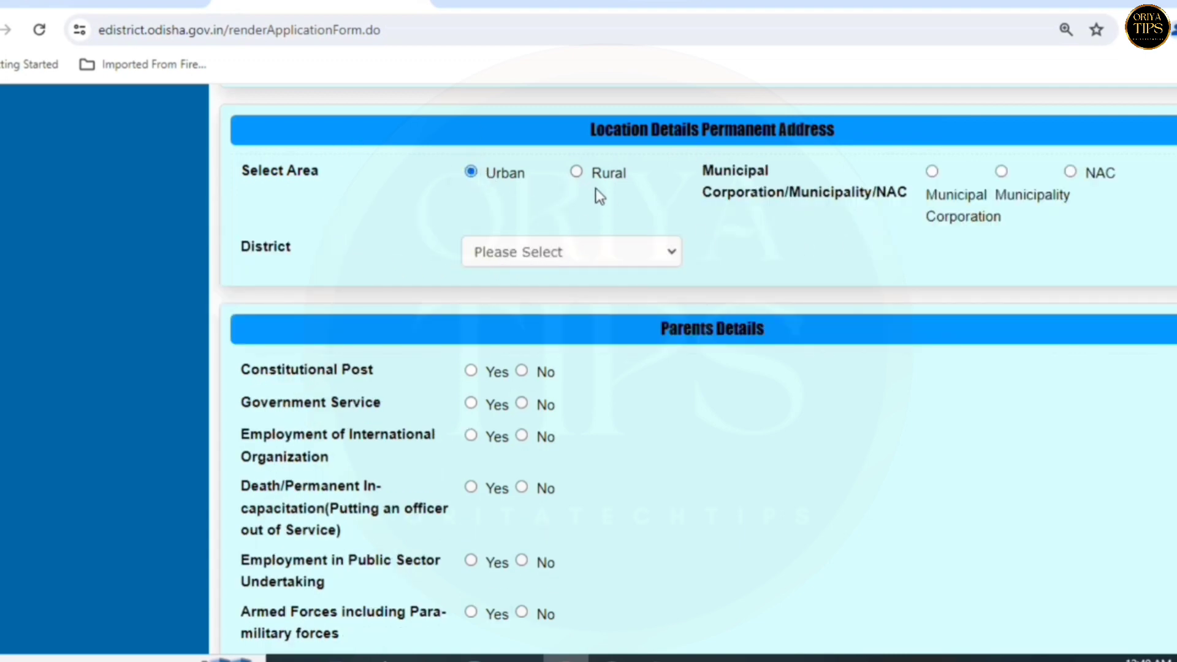
click(581, 174)
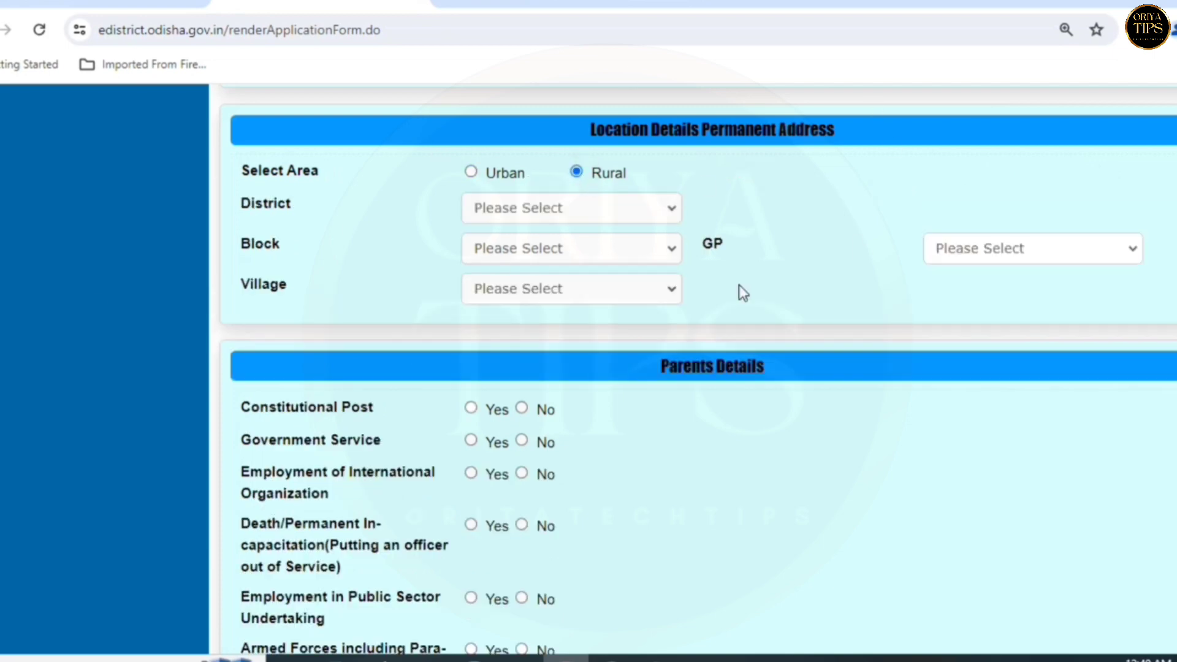
click(528, 210)
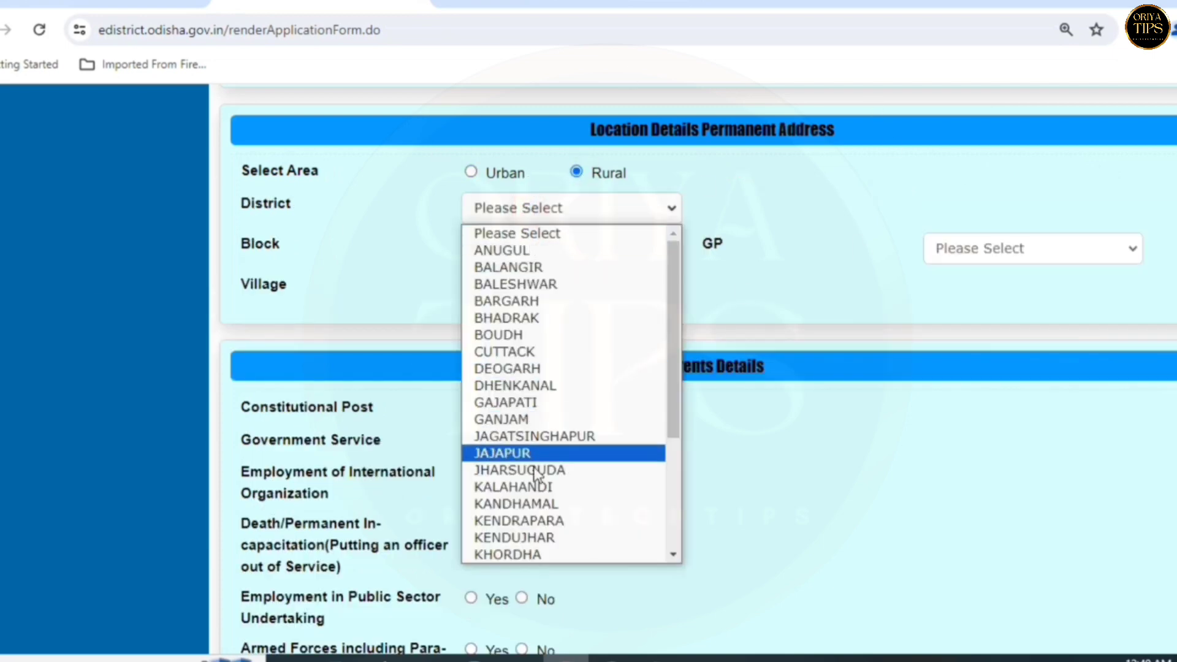
click(567, 208)
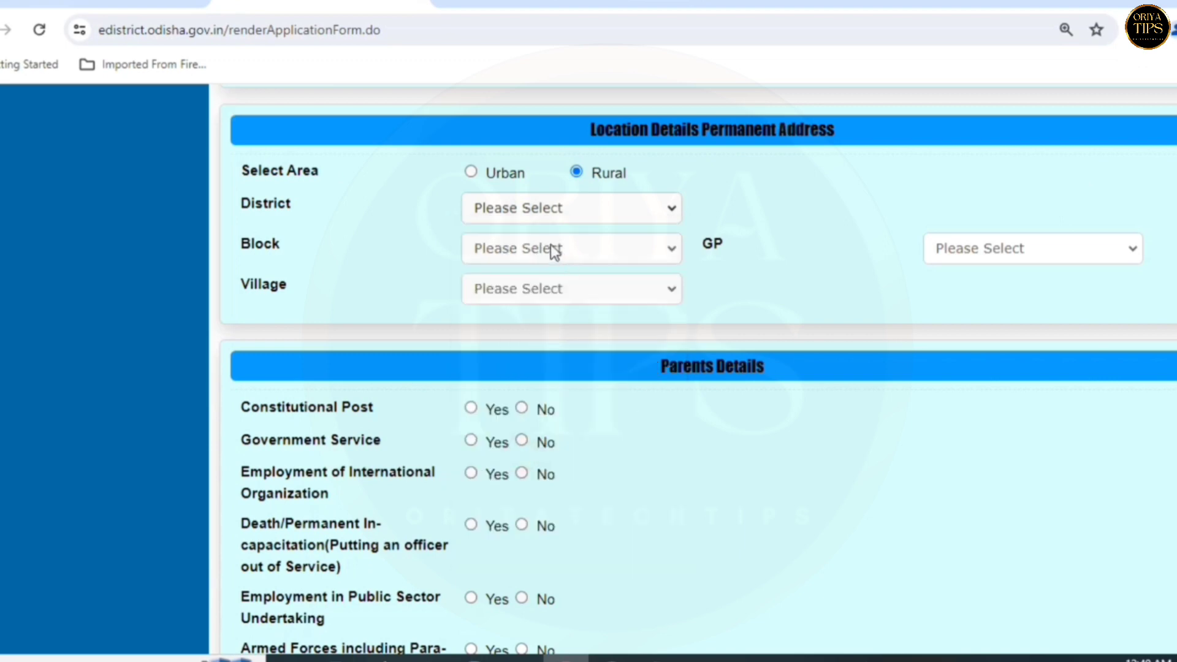
- Pick block JAJPUR, then the gram panchayat and village for the permanent address
click(472, 249)
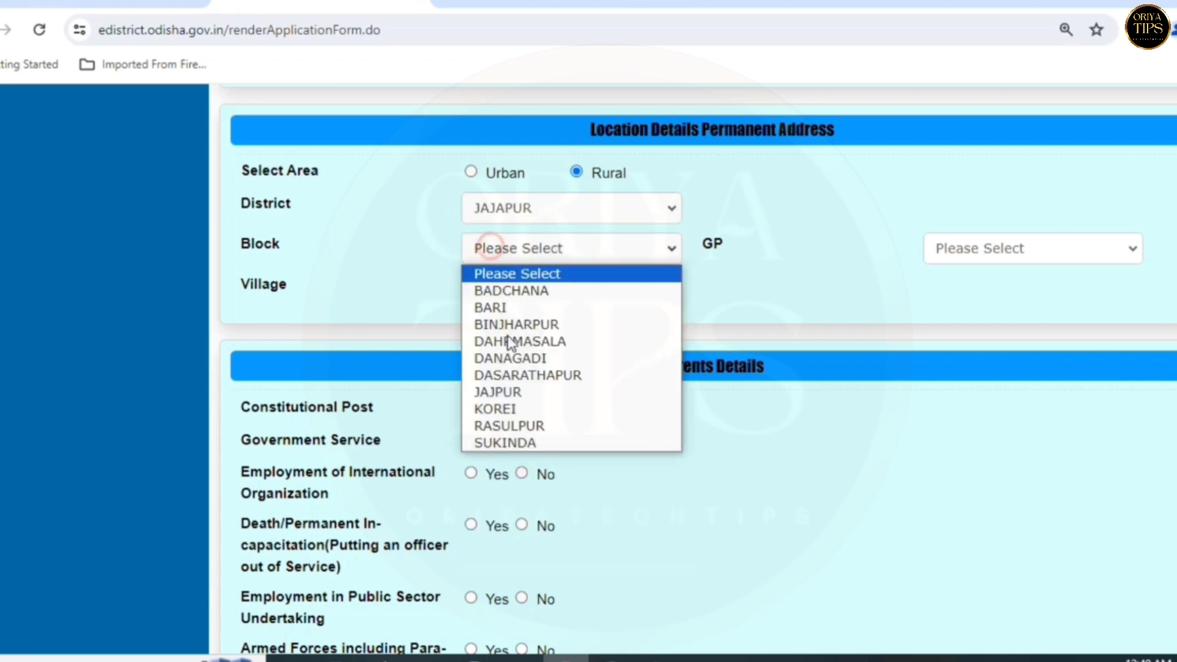
click(505, 393)
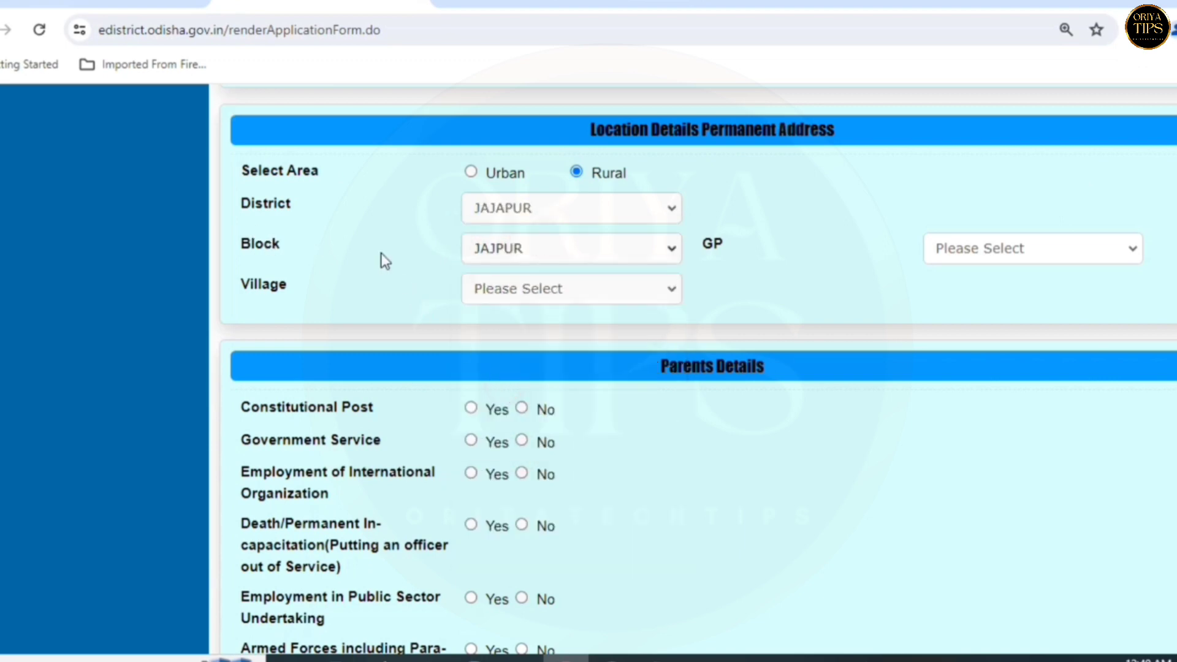
click(972, 254)
click(1037, 407)
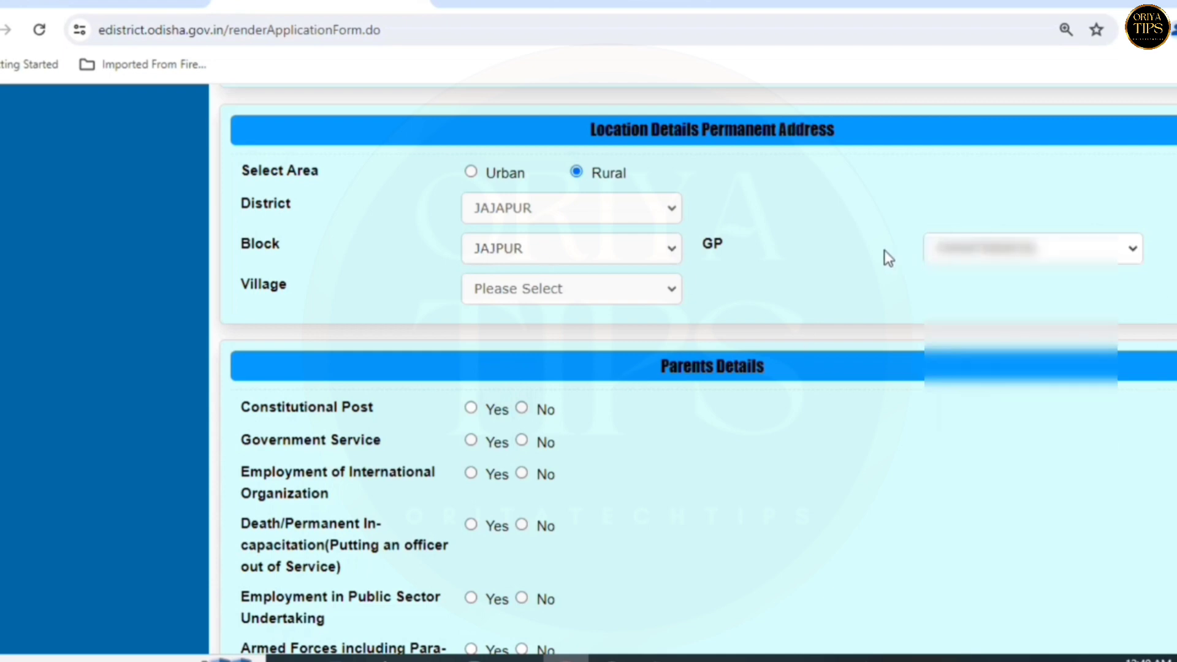
click(533, 288)
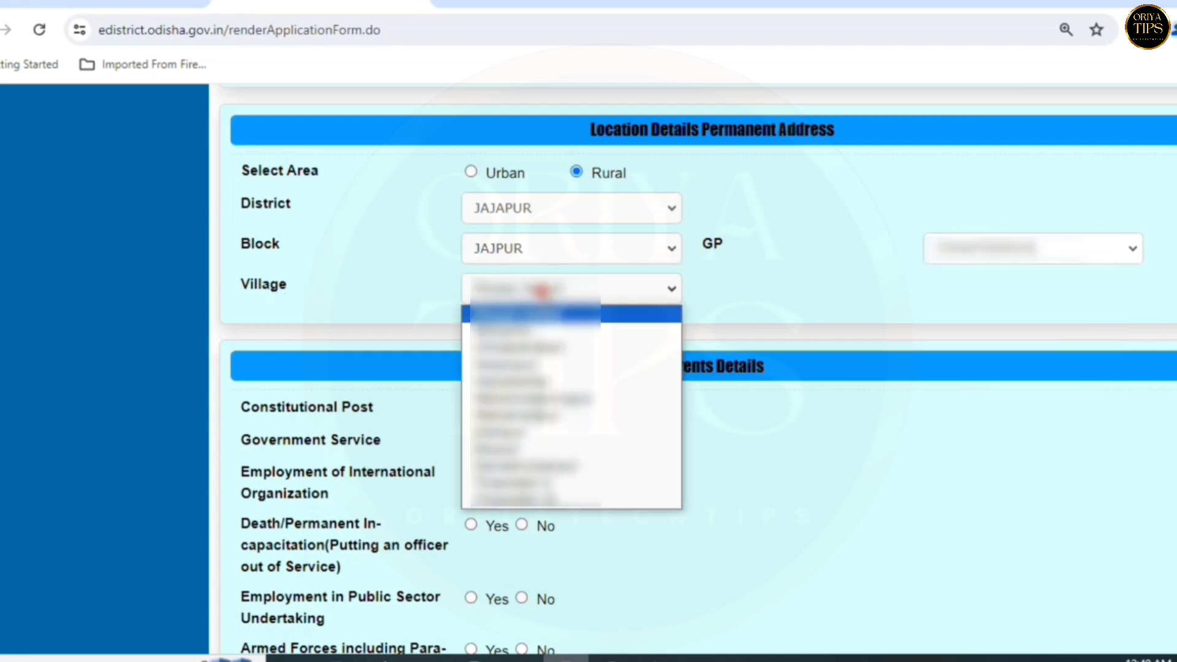
click(546, 376)
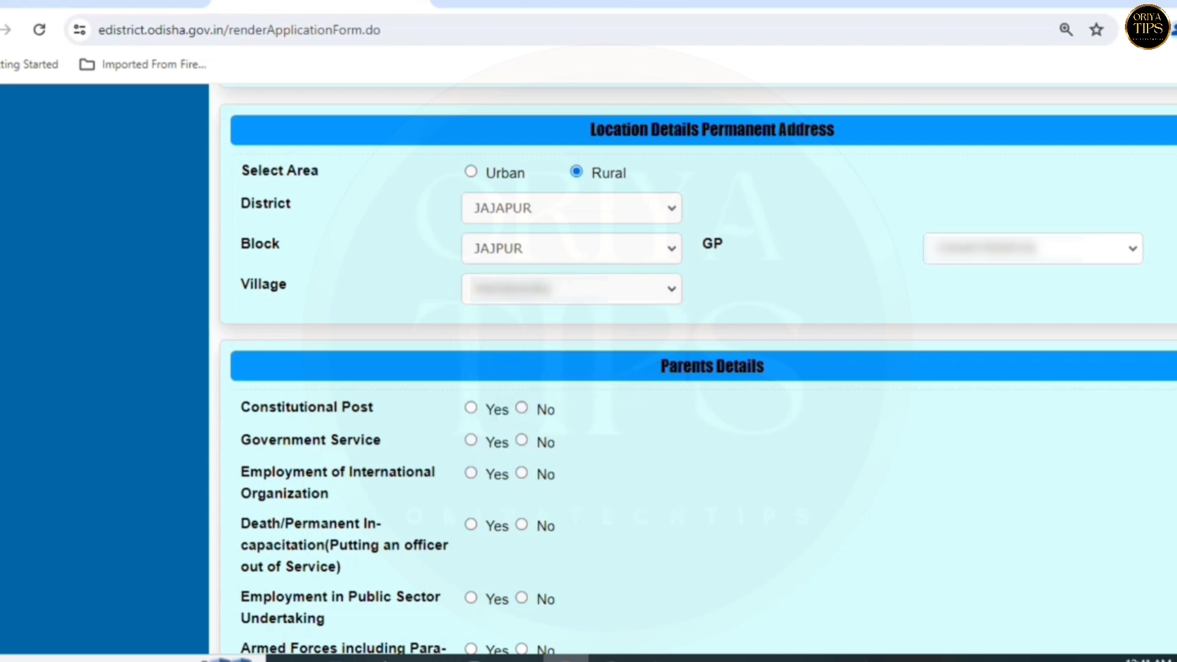
scroll(697, 368, down, 3)
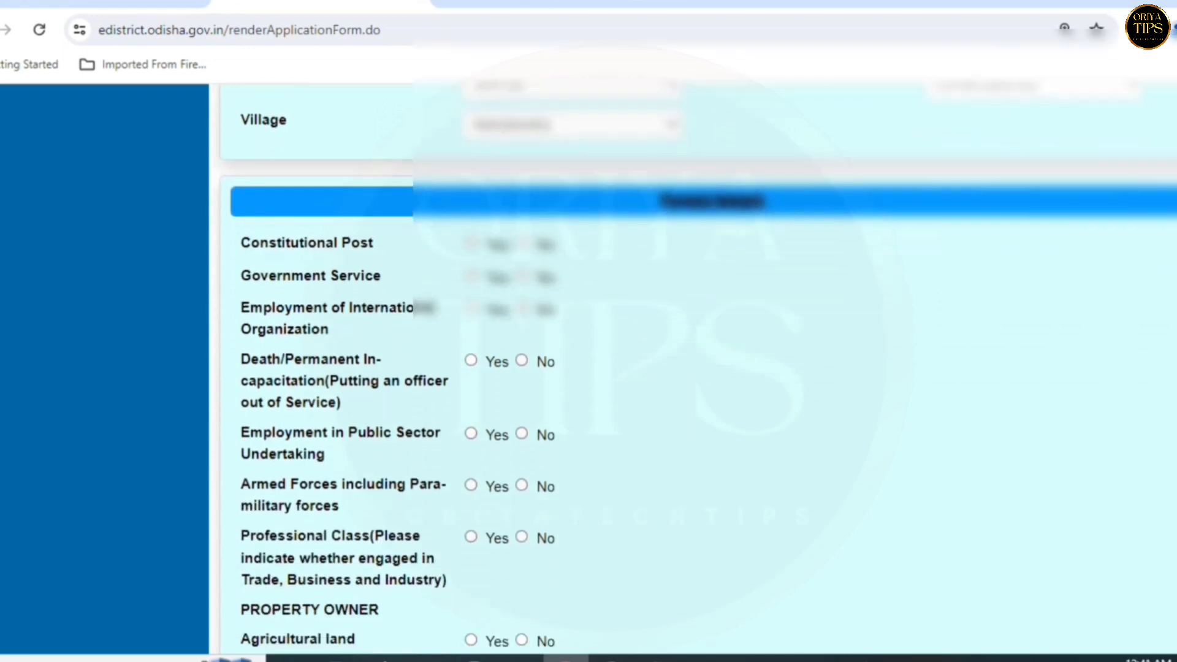
- Answer No for Constitutional Post, Government Service, Death/Permanent In-capacitation, Armed Forces and Professional Class
scroll(697, 368, down, 1)
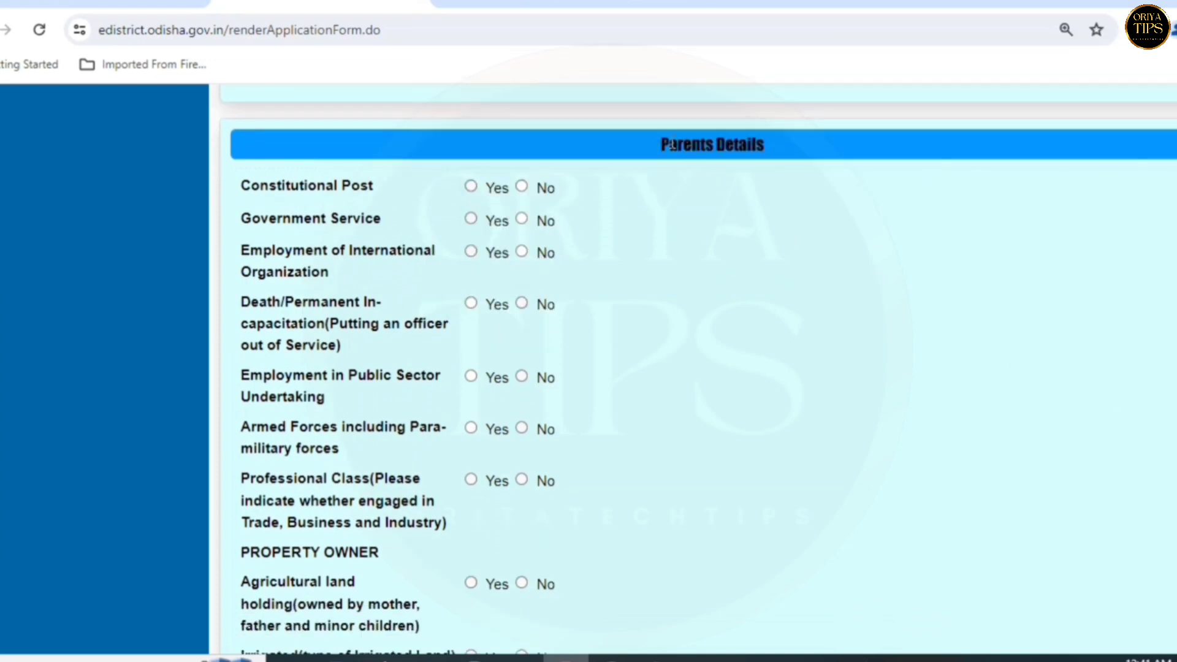
drag(669, 142, 788, 150)
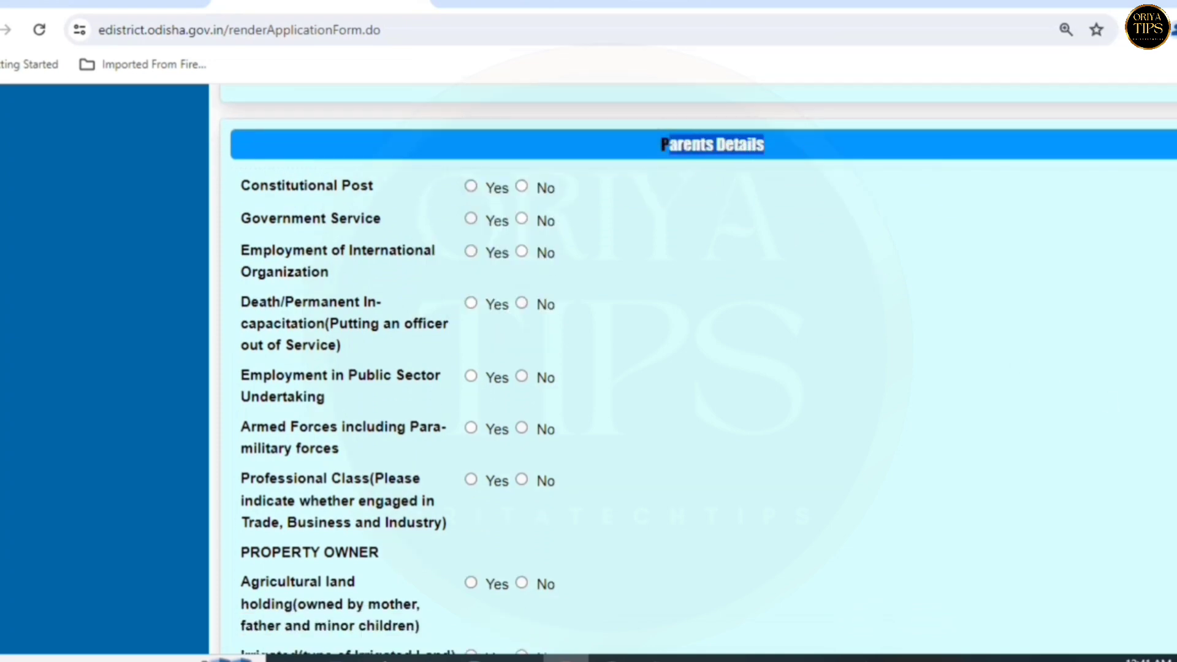
click(472, 129)
scroll(472, 129, up, 1)
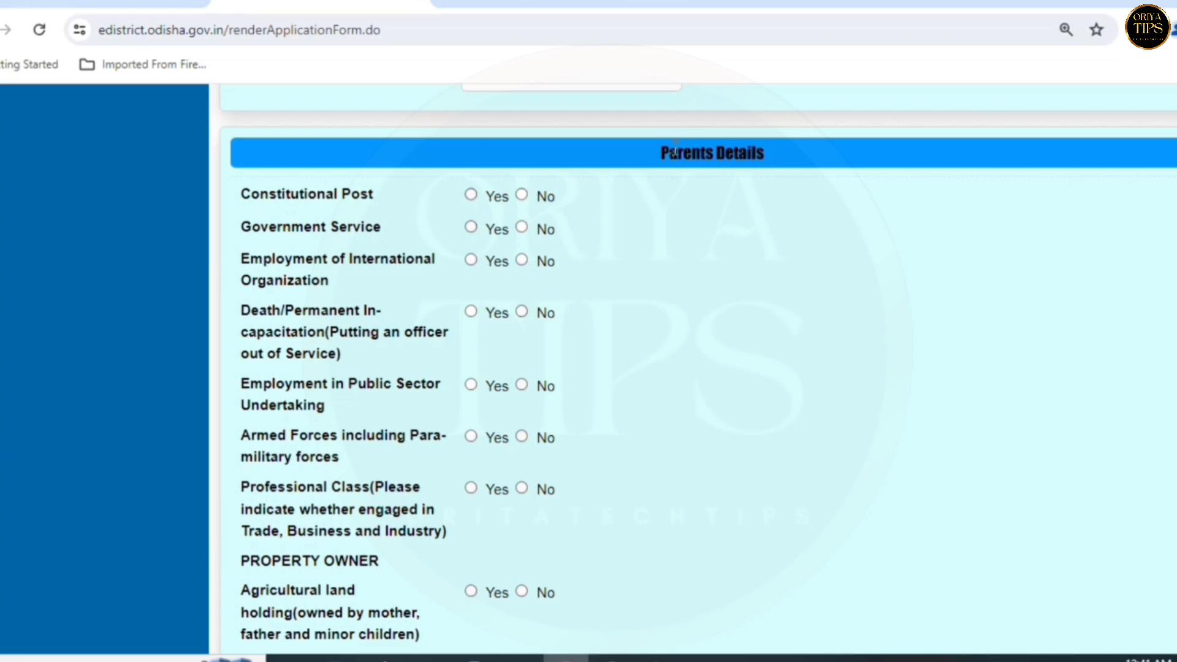
click(522, 195)
click(522, 228)
click(522, 312)
click(522, 437)
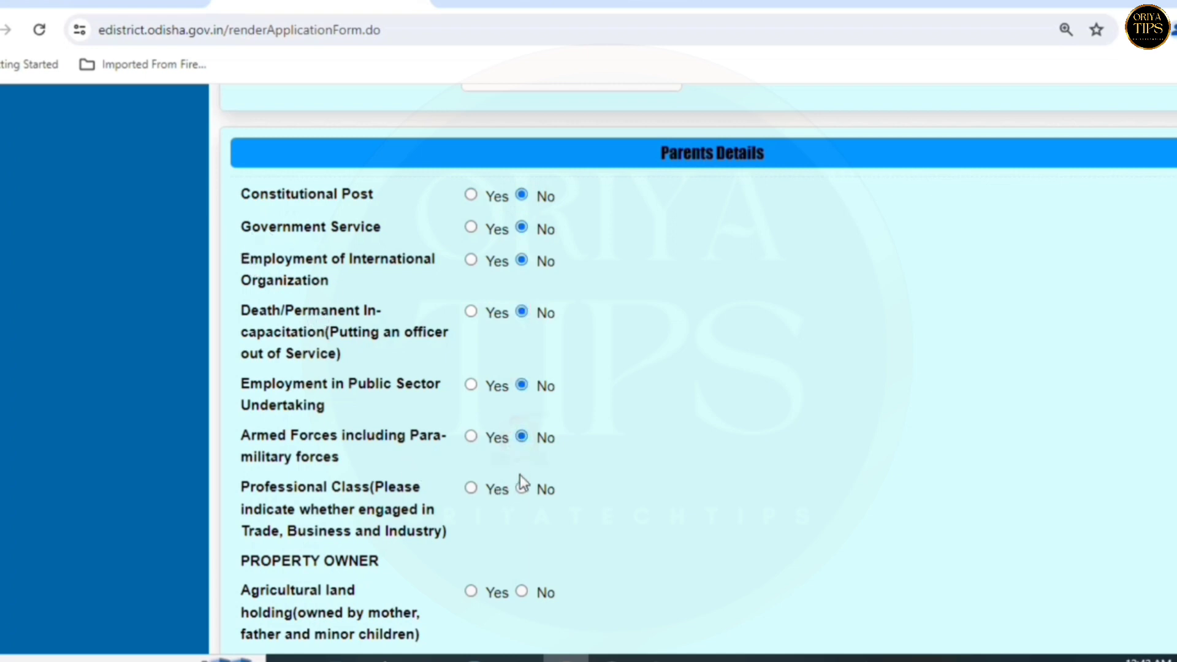
click(522, 489)
- Answer No for agricultural, irrigated, unirrigated, plantation and vacant land and buildings holdings
click(522, 592)
scroll(523, 582, down, 3)
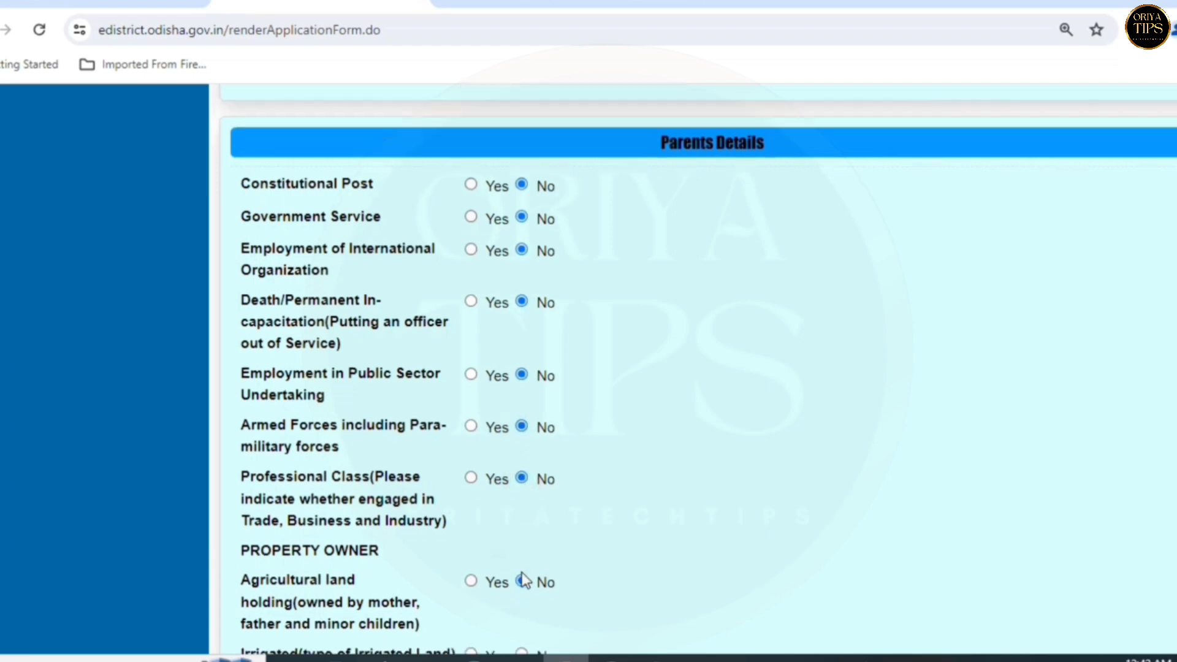
click(523, 509)
click(521, 541)
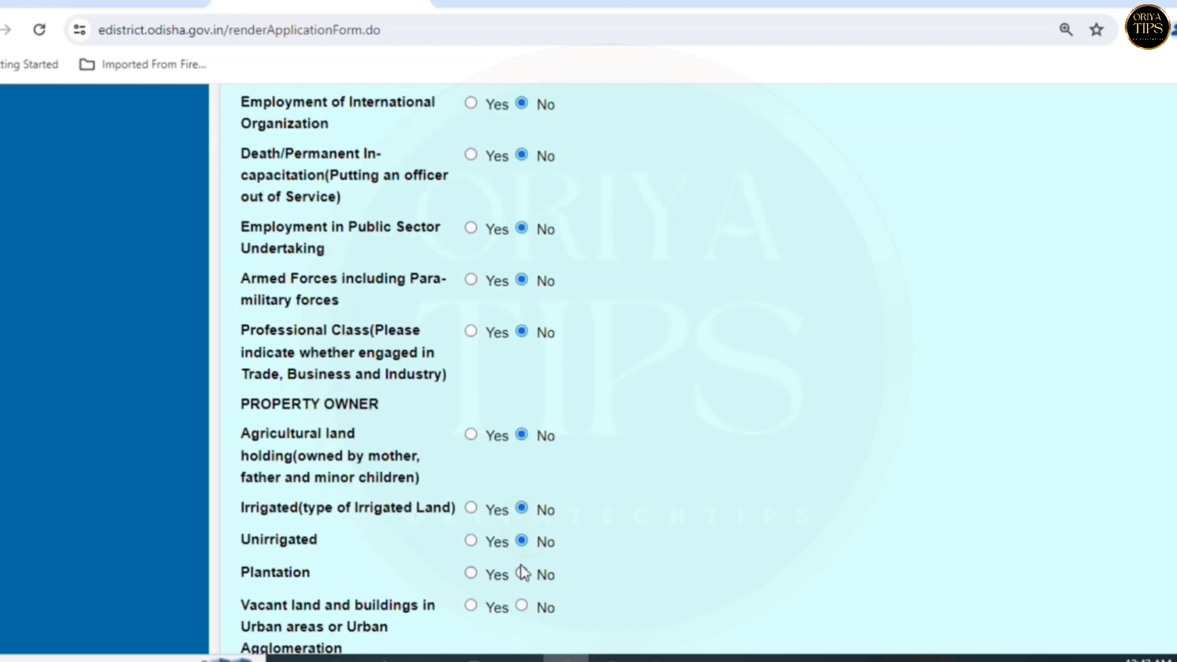
click(522, 573)
scroll(521, 570, down, 3)
click(522, 449)
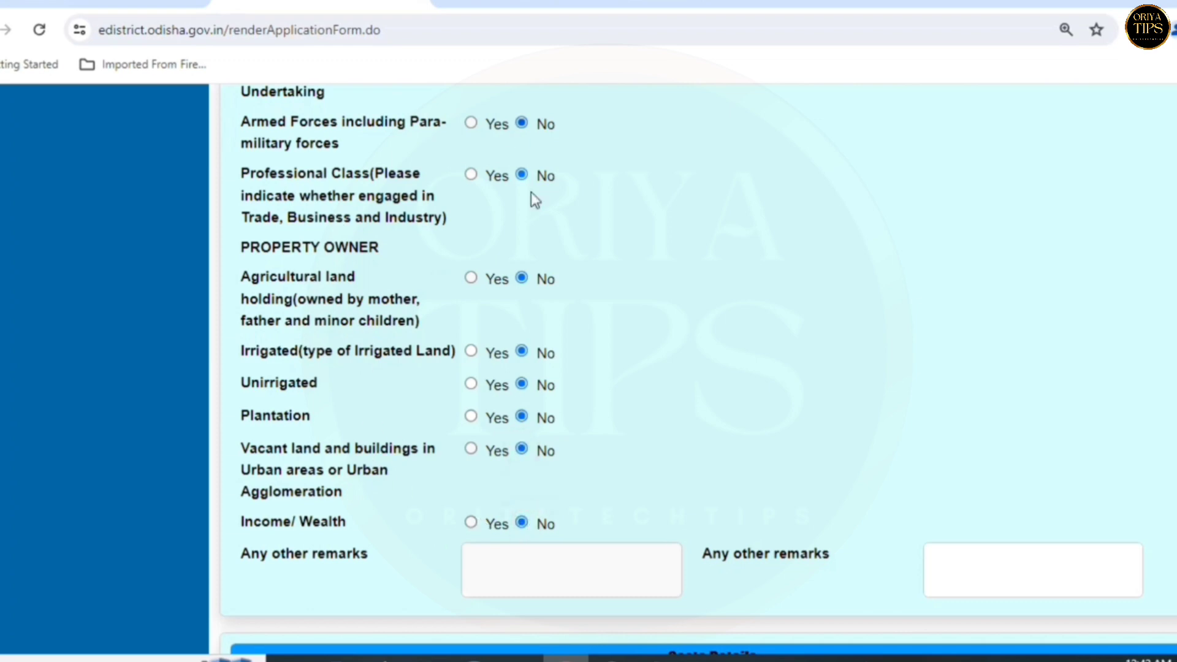
scroll(434, 320, up, 3)
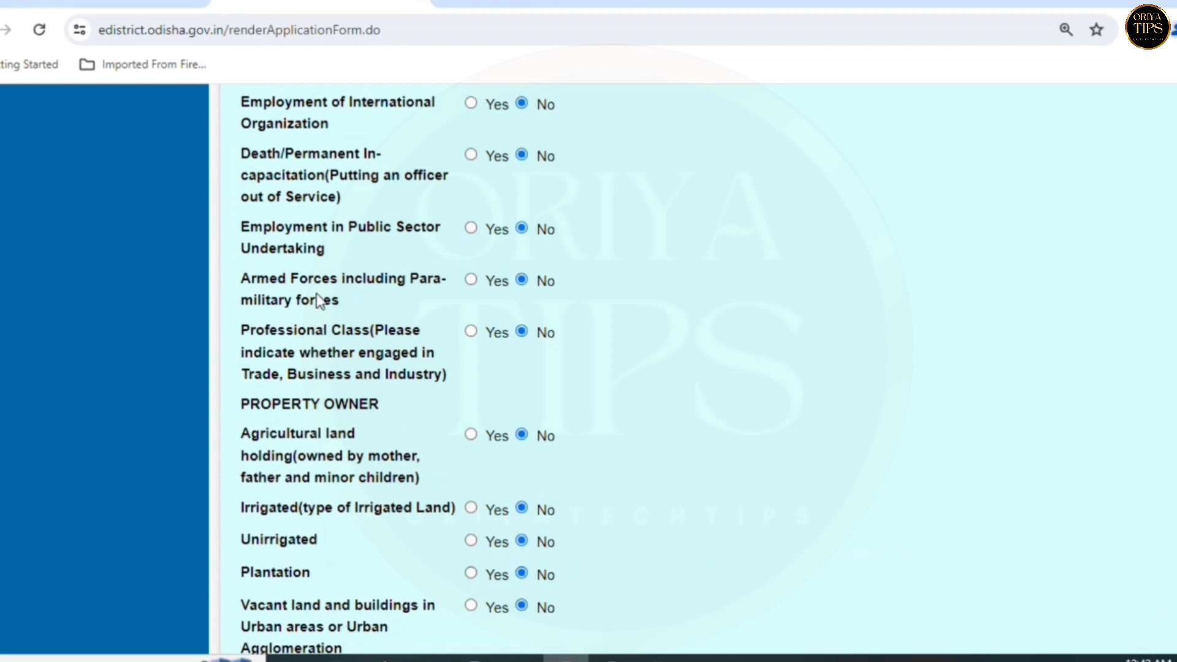
scroll(310, 360, down, 5)
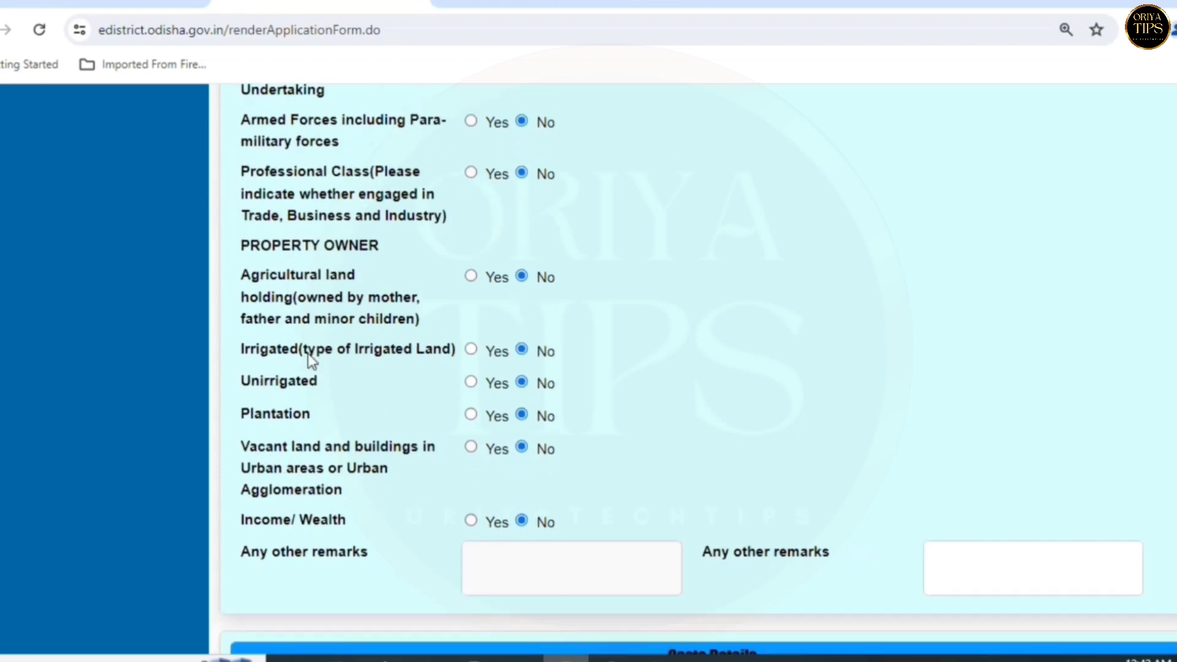
scroll(309, 361, down, 3)
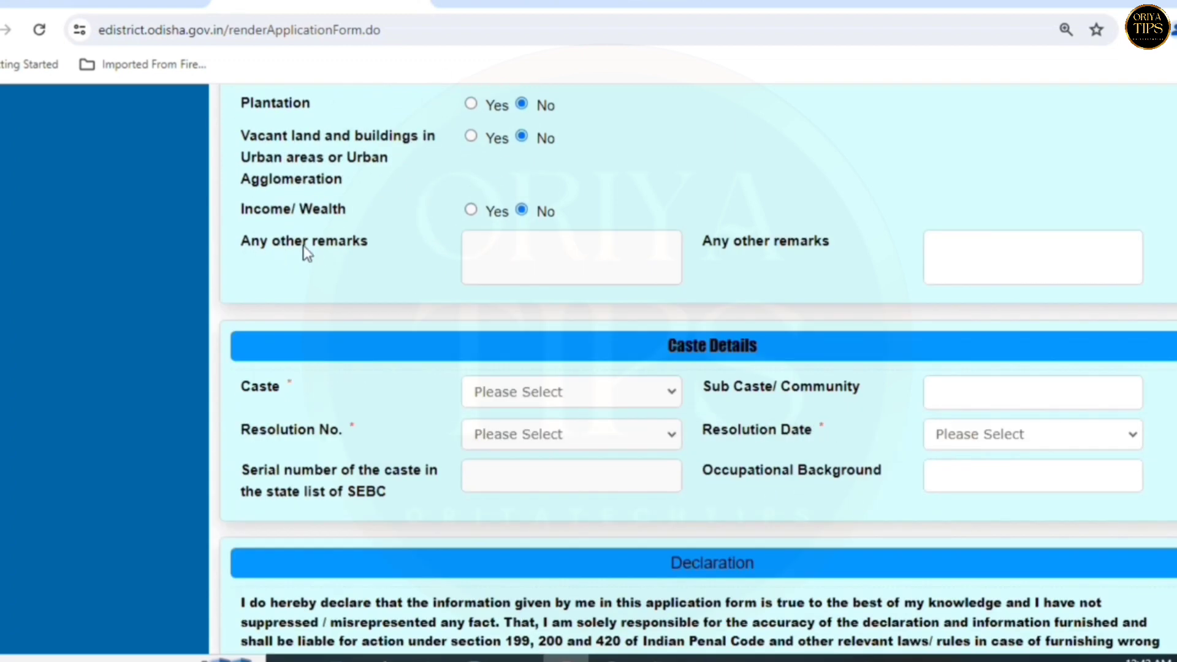
- Select Khandayat as the caste in Caste Details
click(524, 253)
scroll(698, 370, down, 3)
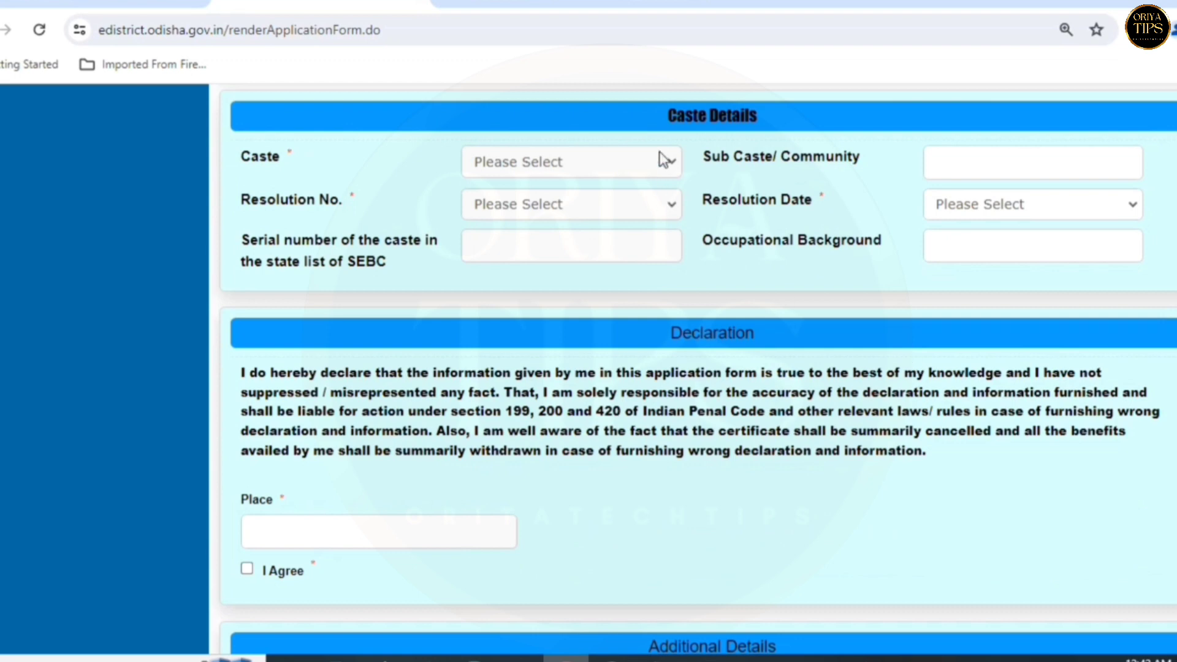
drag(666, 123, 780, 130)
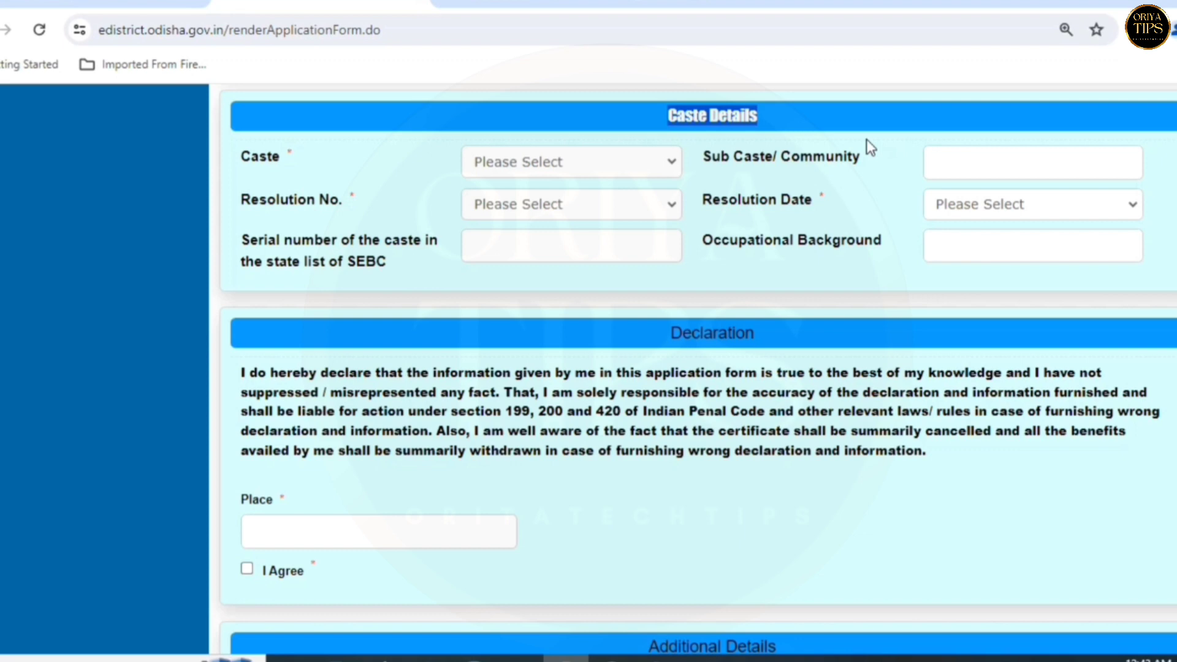
drag(244, 161, 290, 160)
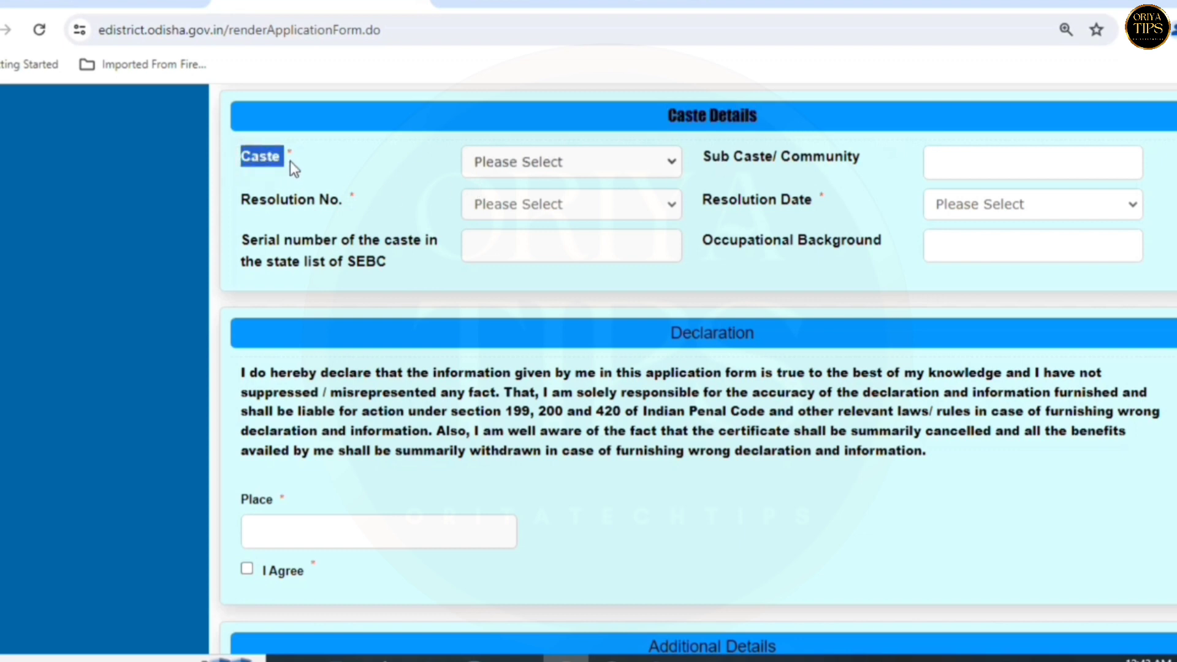
click(518, 164)
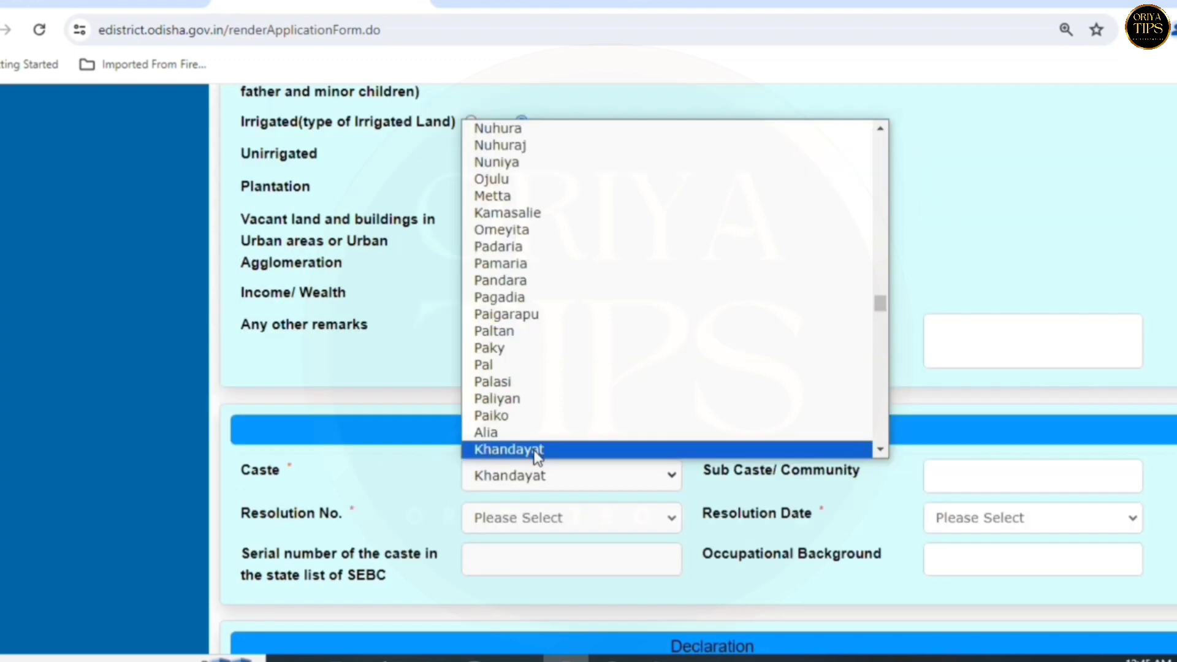
click(537, 450)
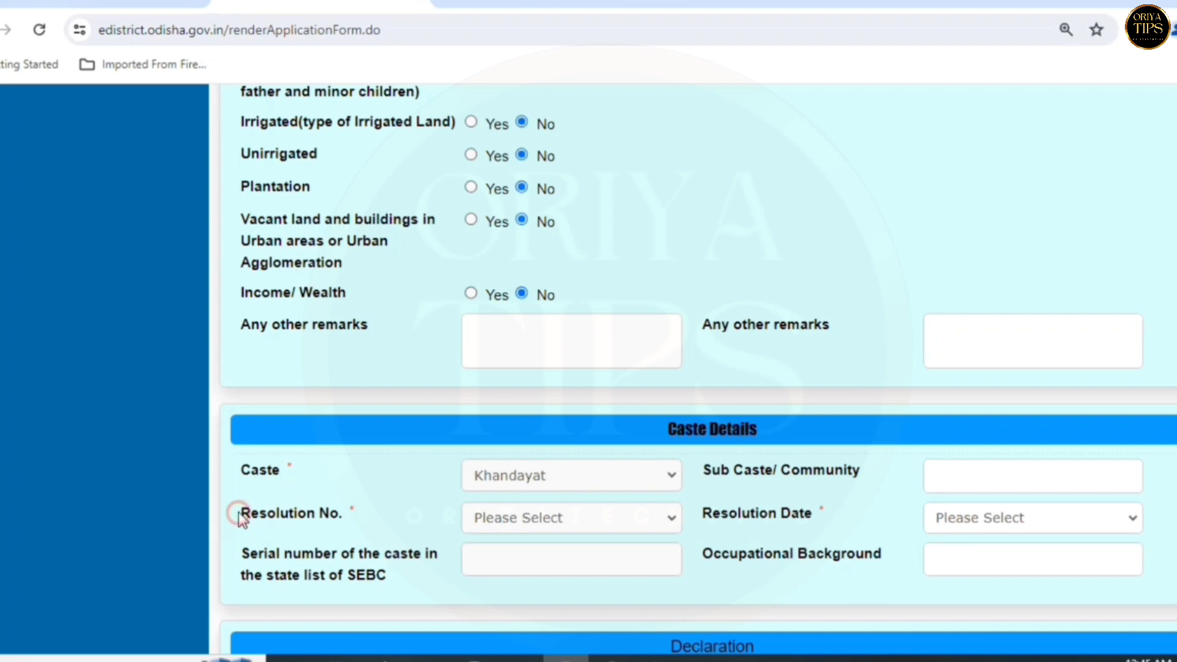
- Choose Resolution No. 25455 and Resolution Date 10. 09. 1993 (TW)
drag(240, 516, 286, 527)
click(498, 519)
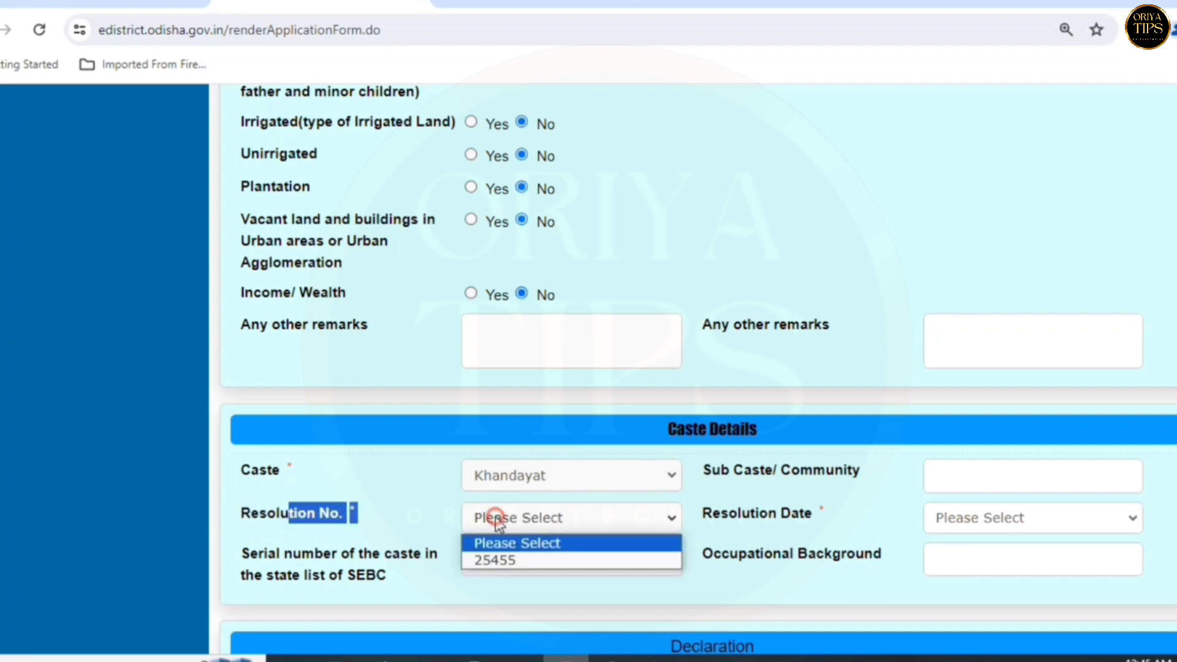
click(494, 556)
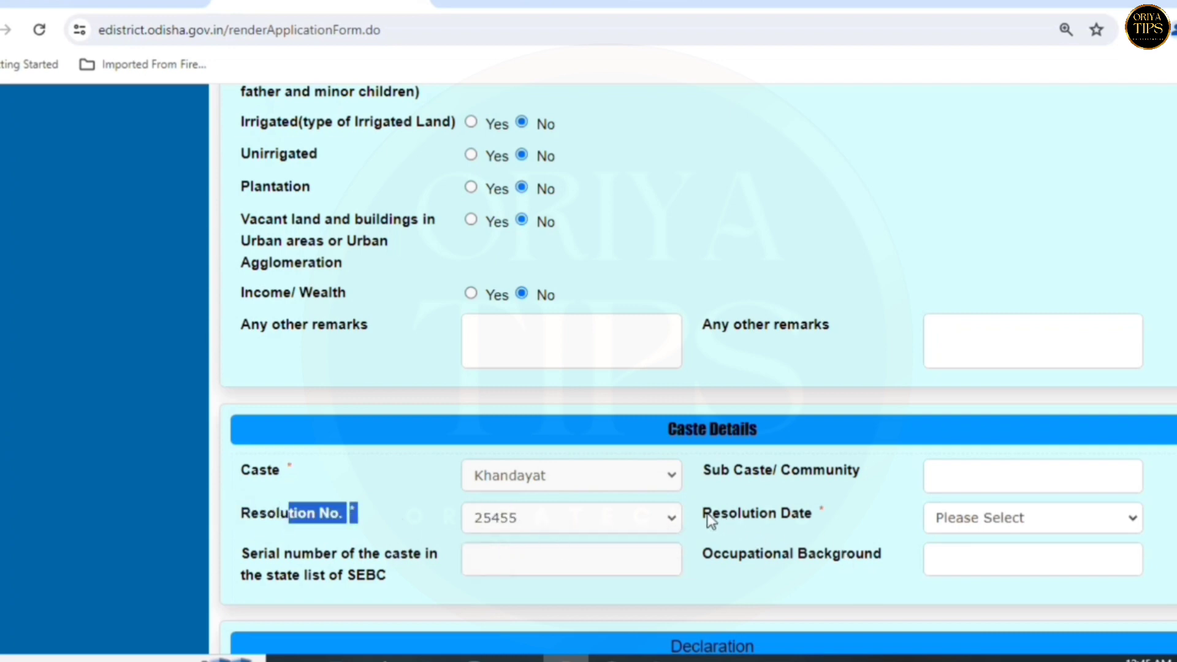
drag(702, 515, 746, 520)
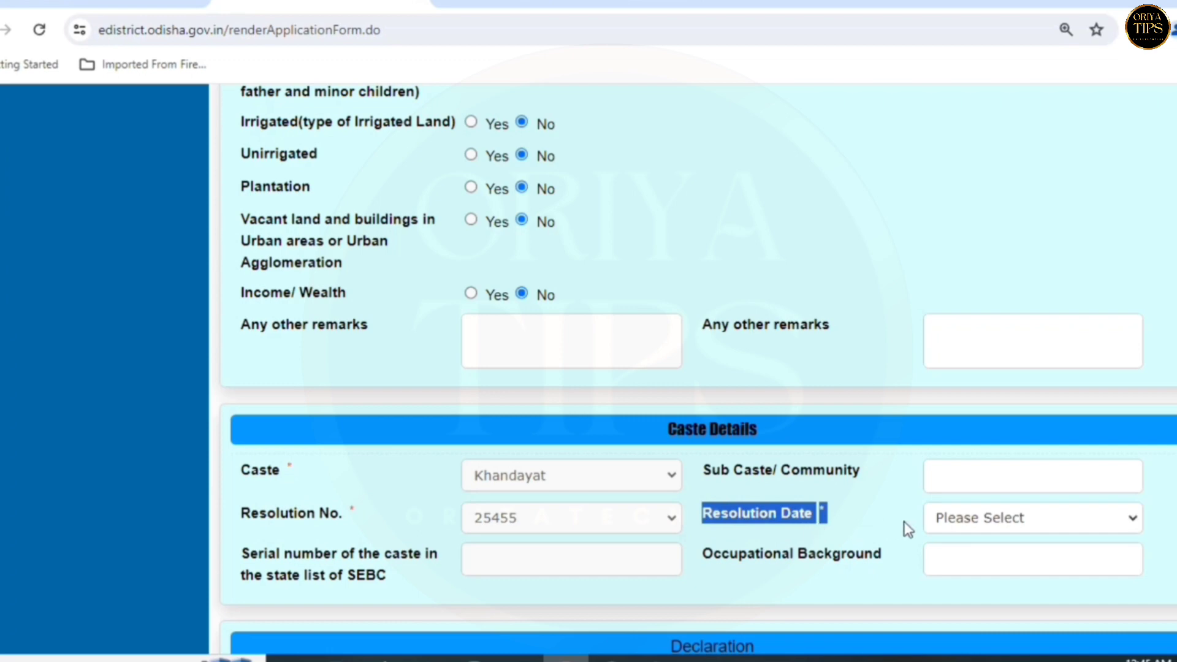
click(975, 521)
click(969, 562)
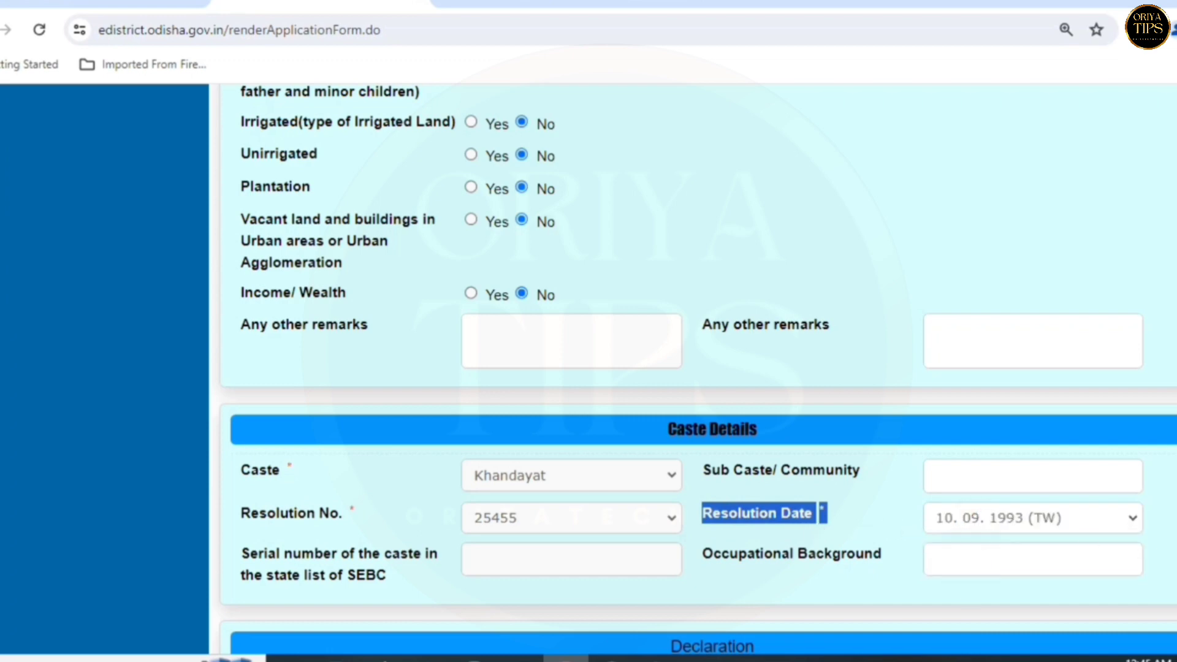
- Accept the declaration with the place left as JAJPUR
scroll(698, 368, down, 7)
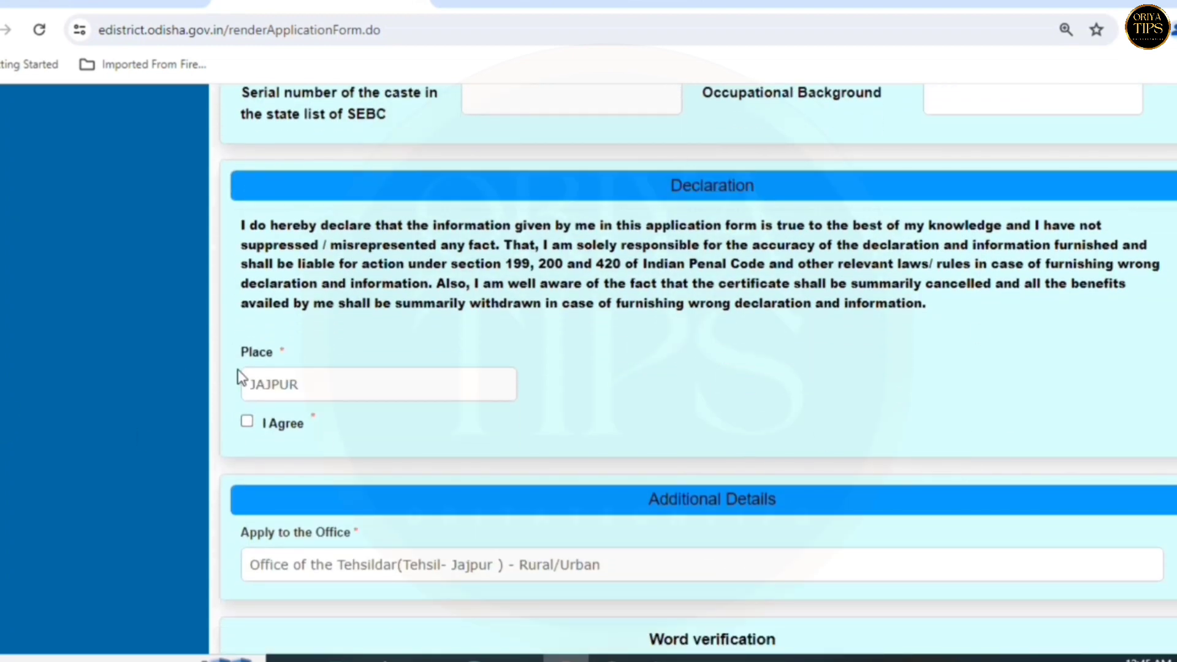
drag(239, 356, 274, 355)
click(301, 385)
click(248, 421)
- Enter the captcha characters in the Word verification box
scroll(936, 489, down, 5)
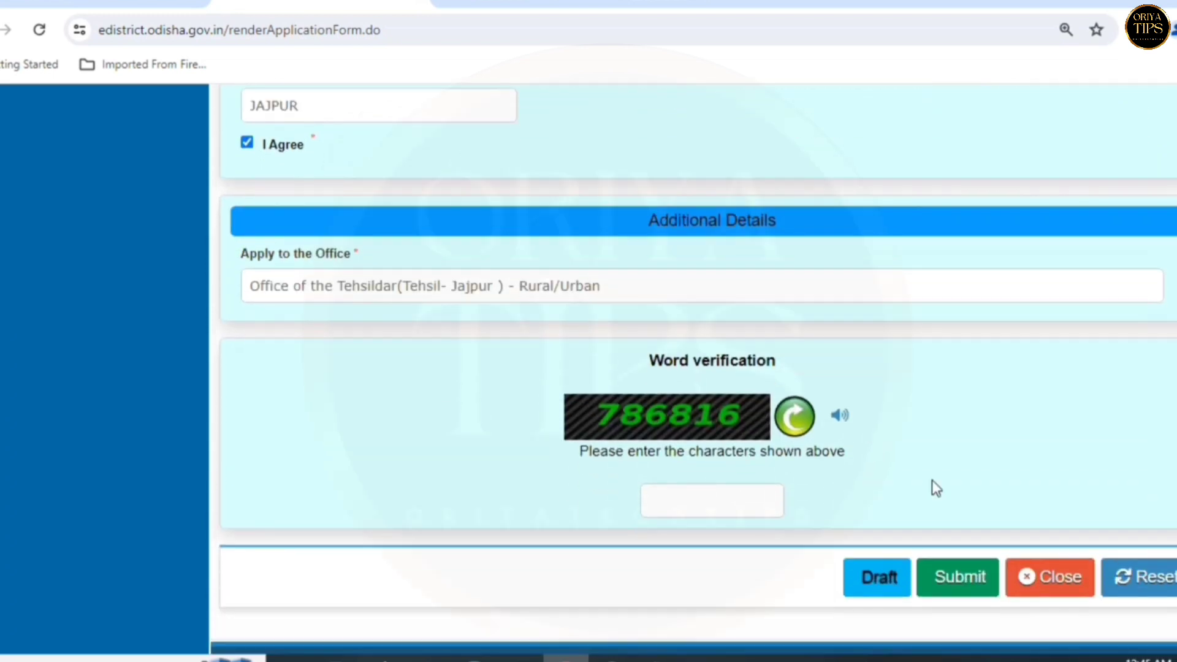
drag(649, 231, 781, 224)
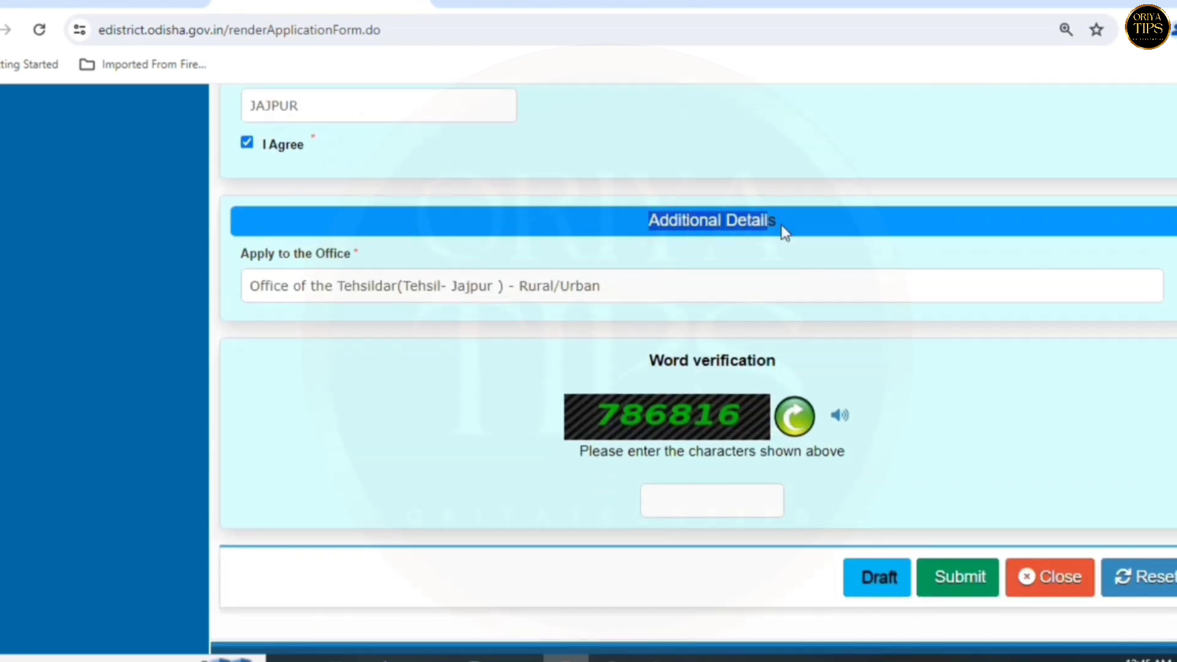
click(816, 217)
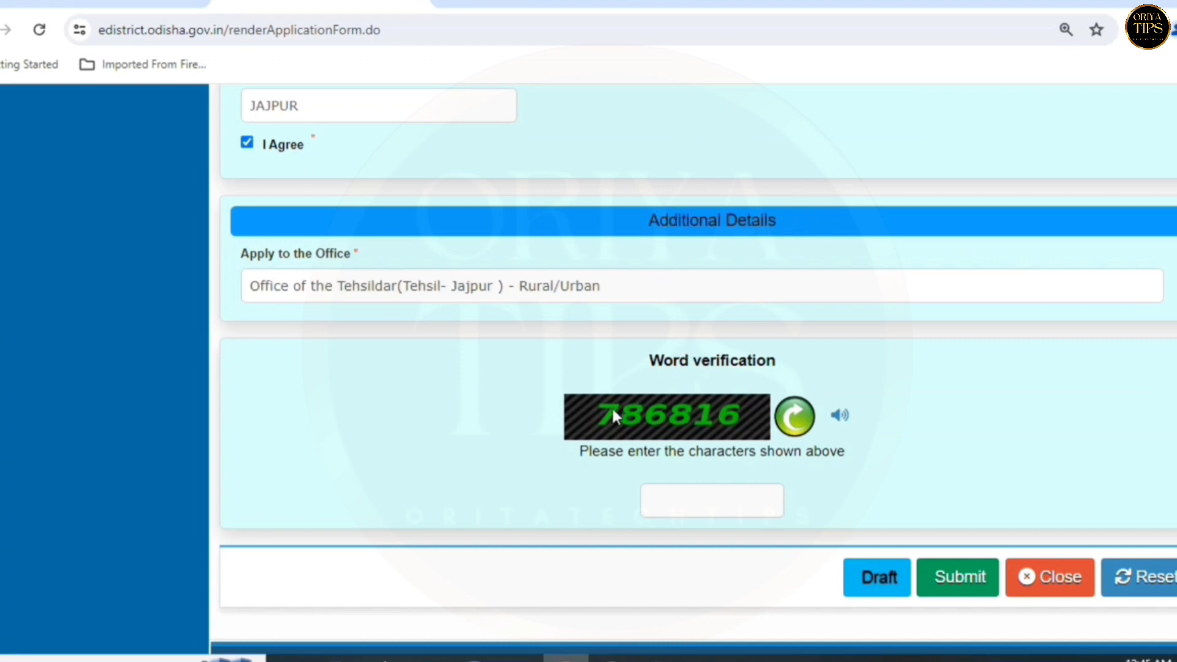
click(664, 497)
text(786816)
scroll(870, 524, down, 3)
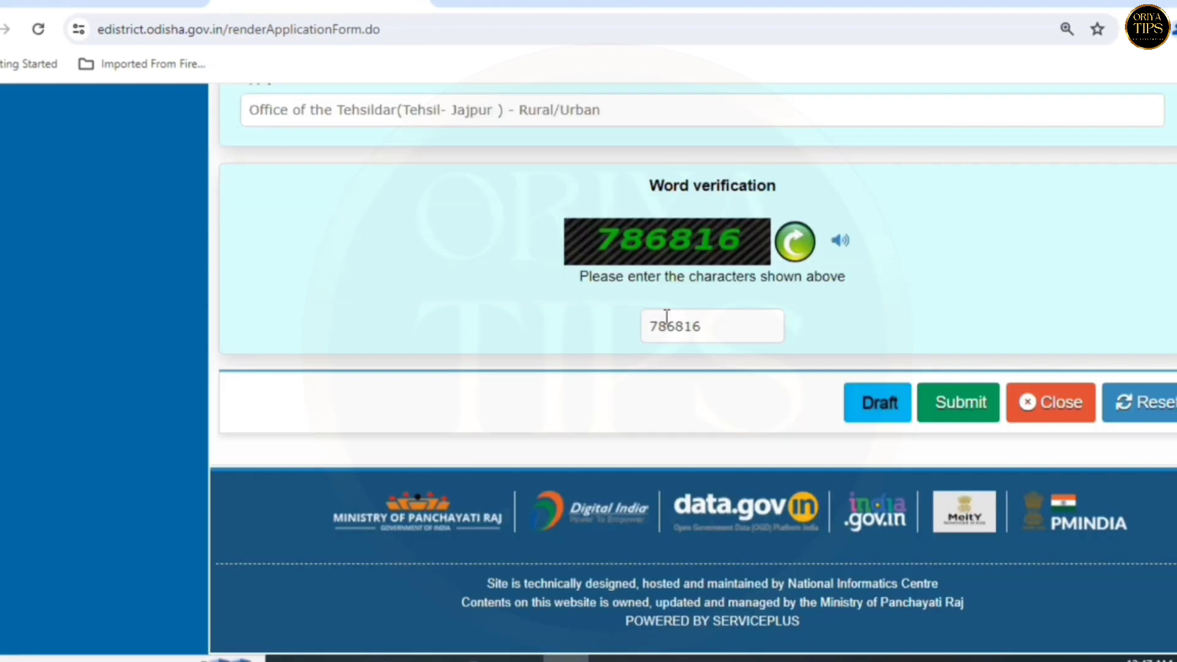
click(957, 419)
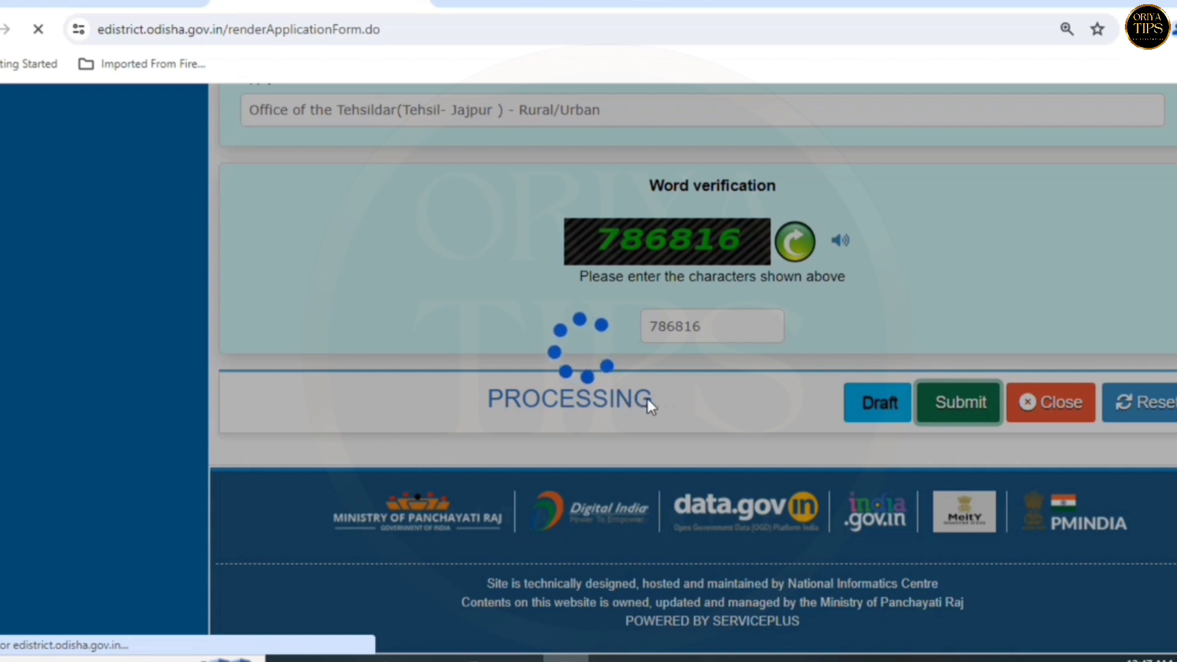
scroll(648, 399, down, 15)
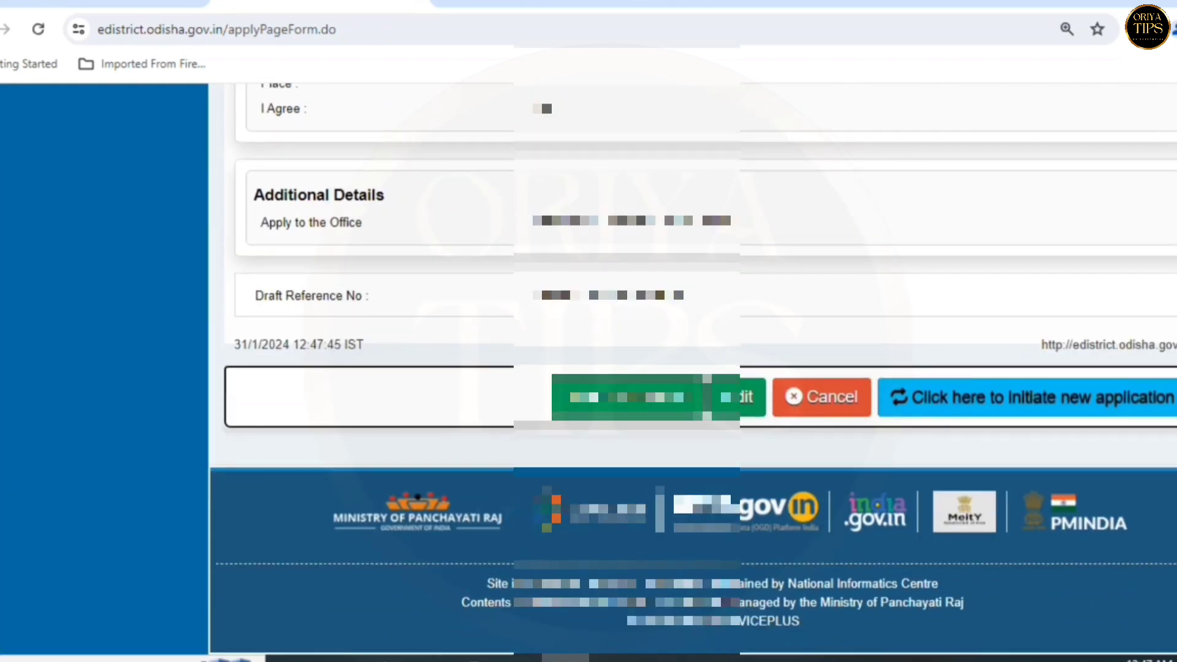
scroll(693, 368, up, 12)
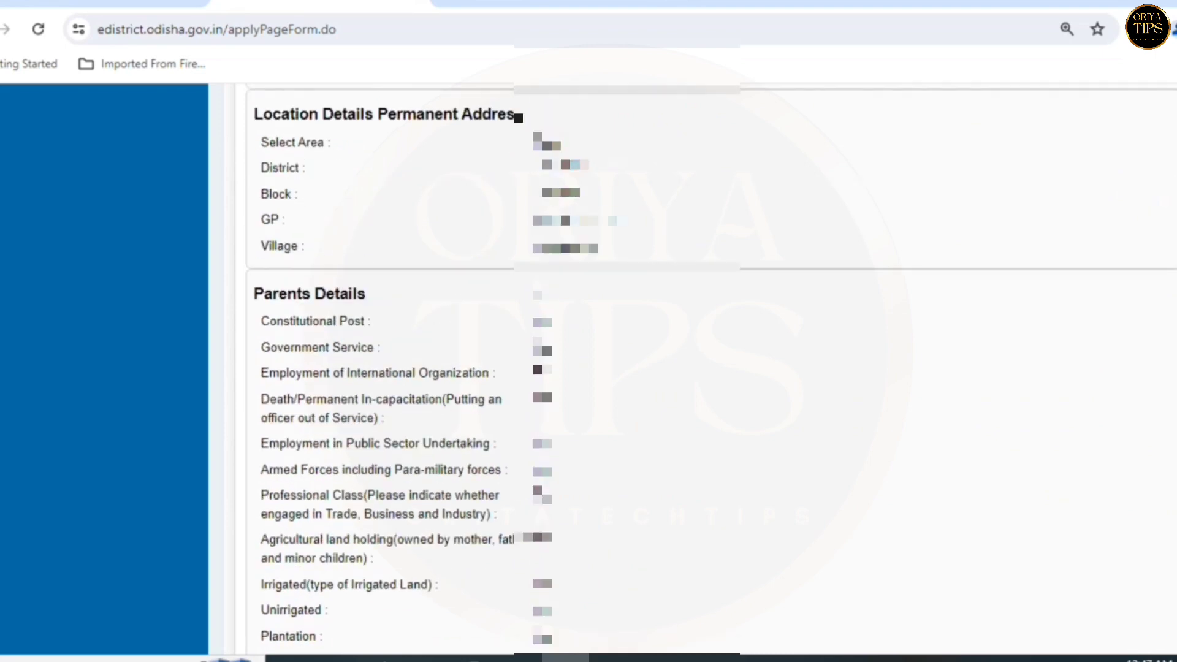
scroll(693, 368, up, 7)
scroll(588, 368, up, 10)
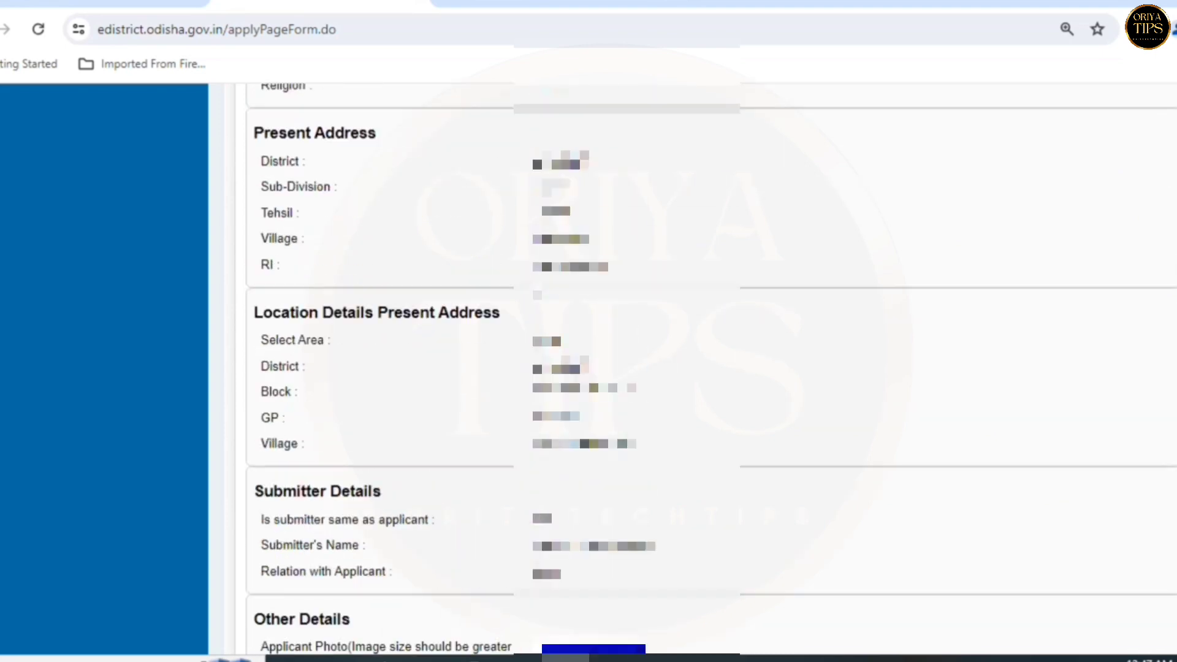
scroll(693, 368, down, 20)
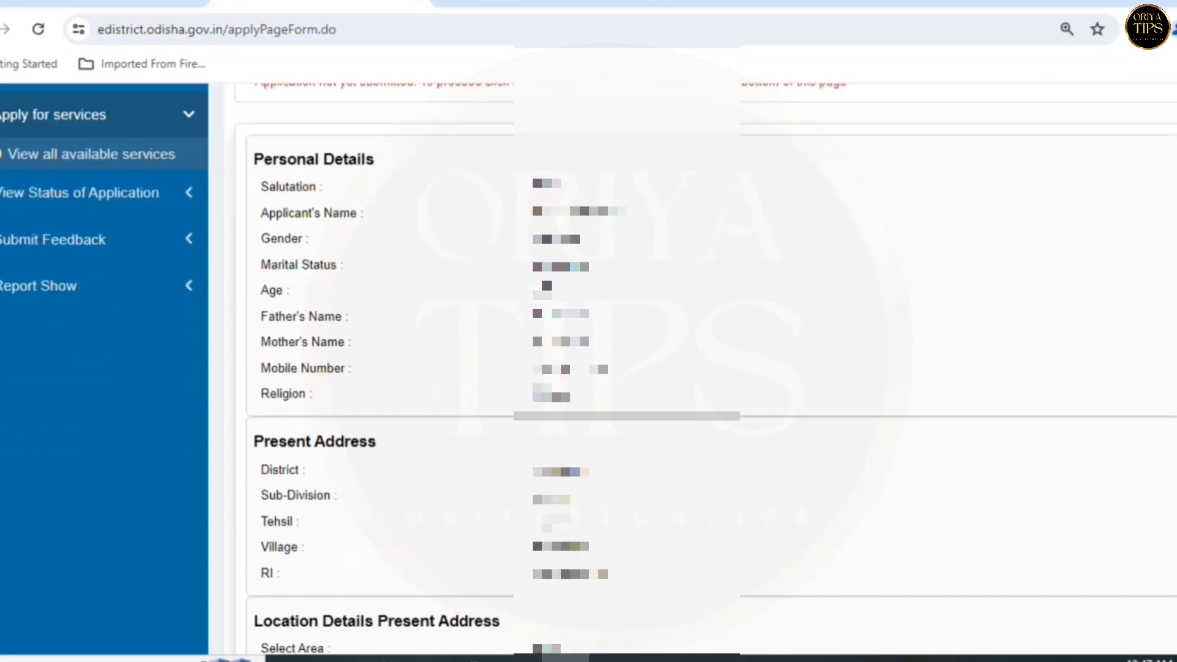
scroll(693, 368, down, 15)
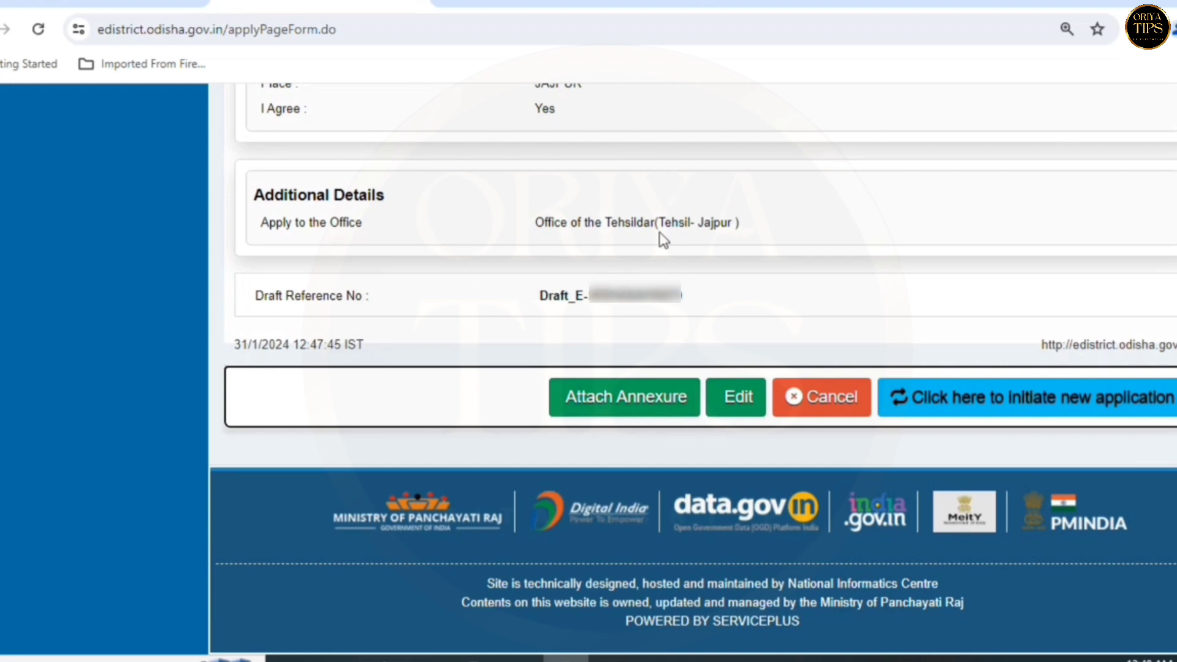
- On the Attach Enclosure(s) page, set the identity row's Enclosure Document to Identity Proof
click(638, 415)
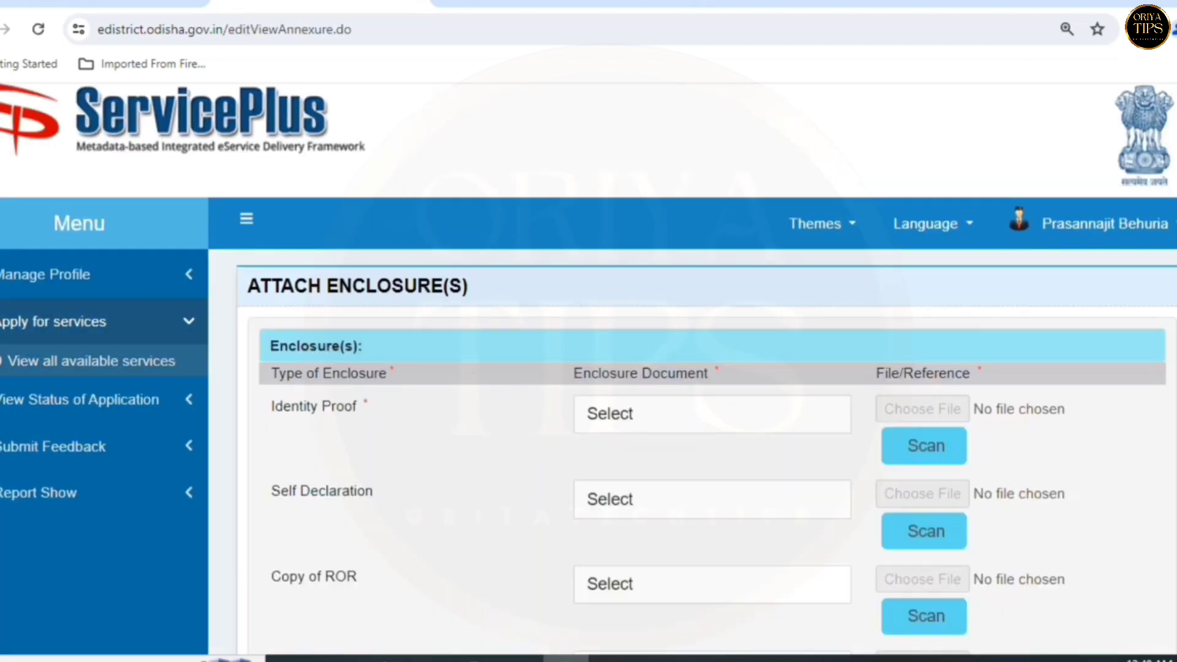
scroll(588, 368, down, 3)
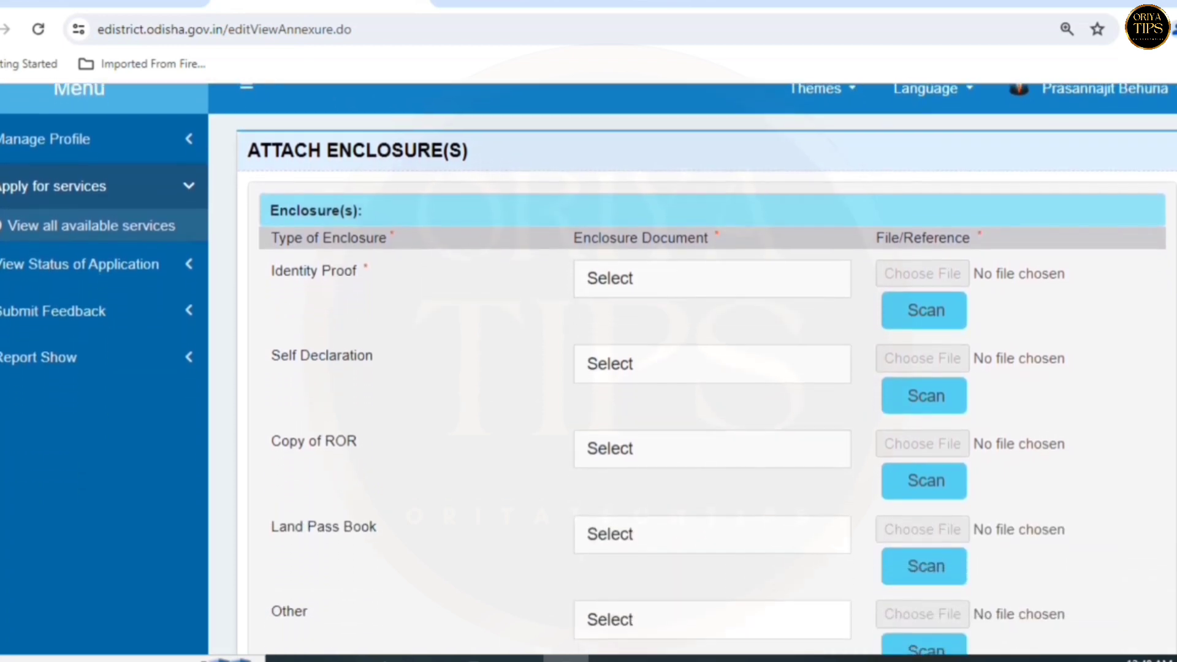
click(293, 268)
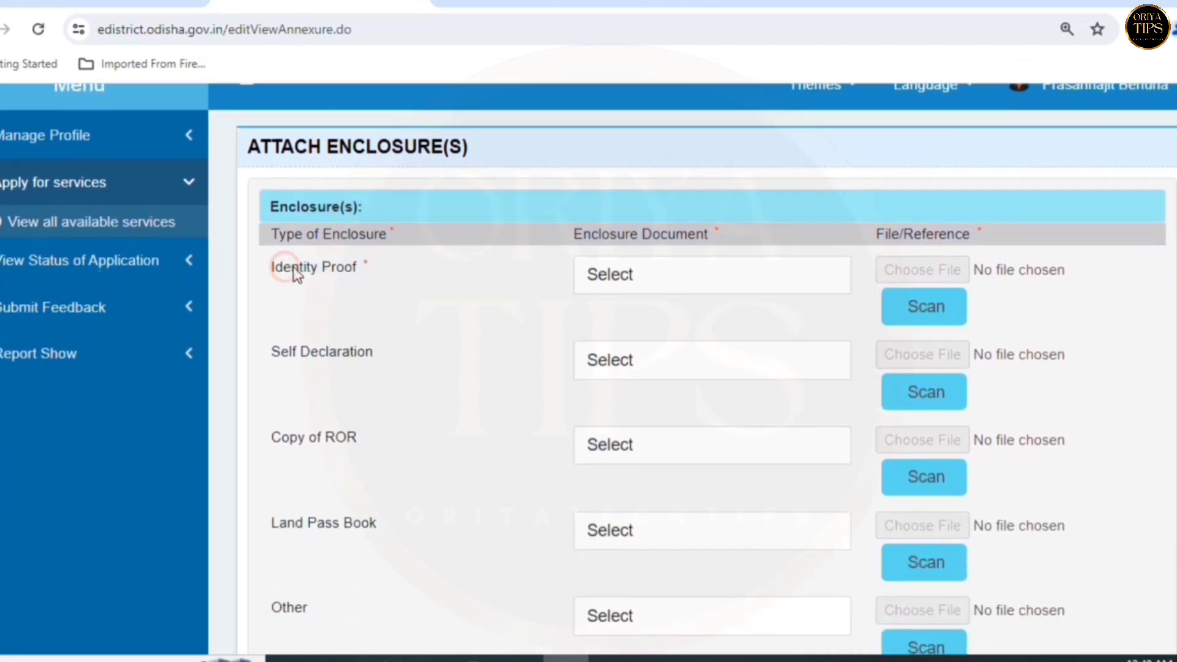
drag(293, 273, 336, 274)
click(631, 274)
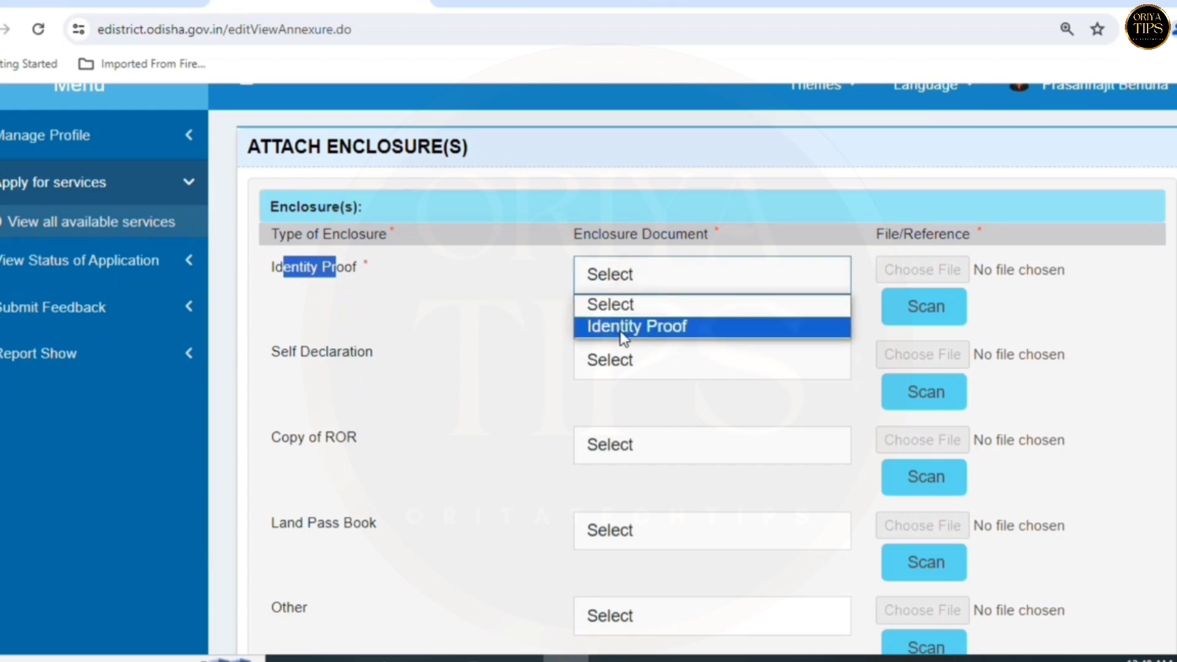
click(668, 331)
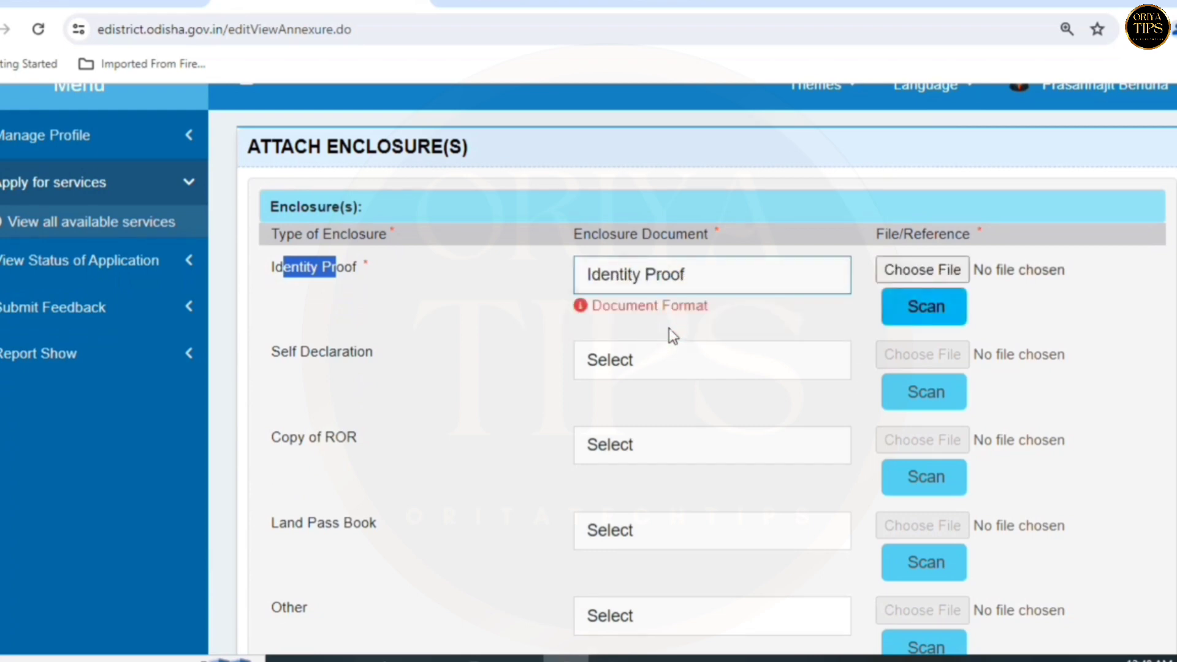
click(668, 327)
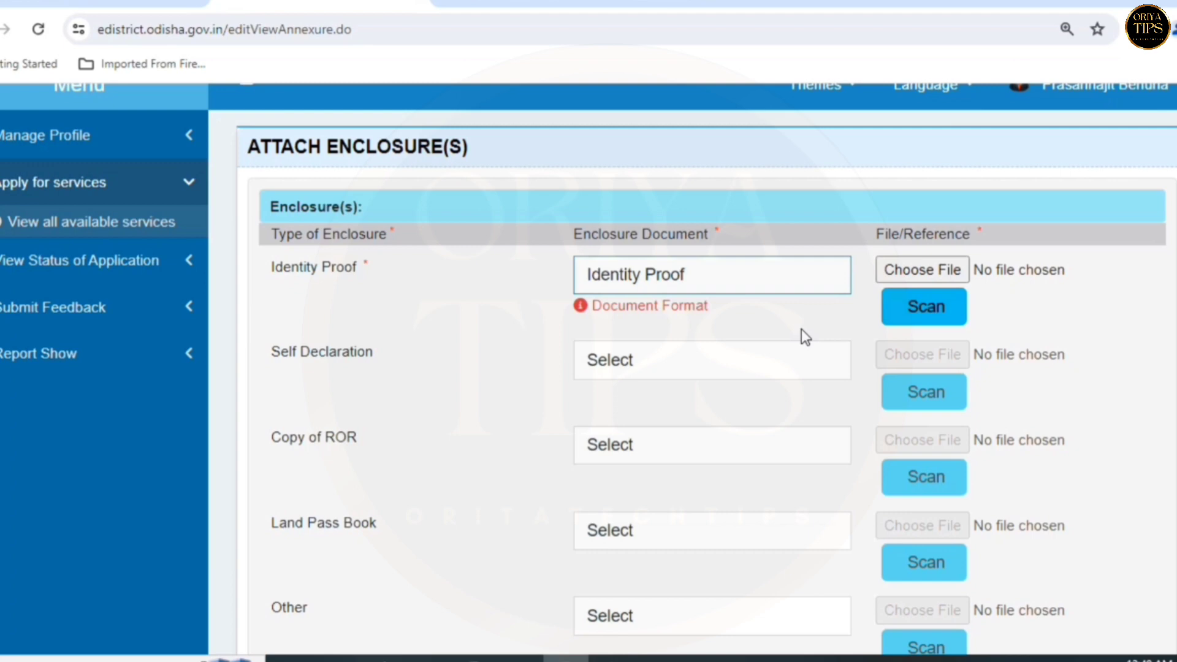
- Attach the Aadhaar card PDF from the Desktop to the Identity Proof row
click(920, 274)
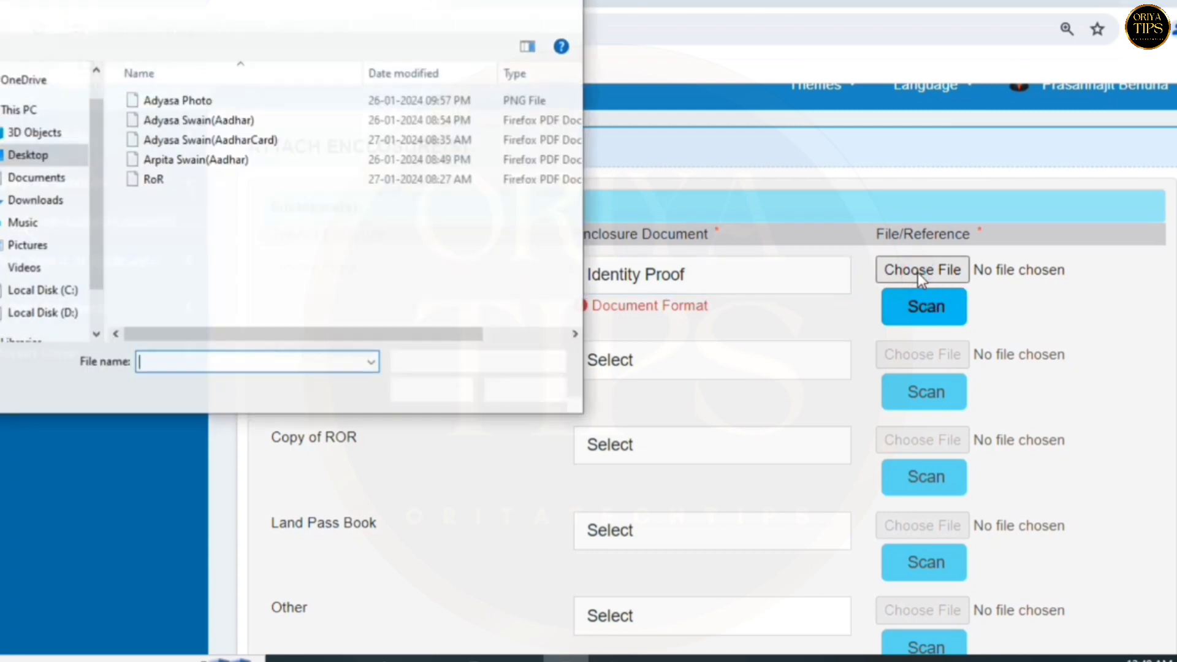
click(205, 141)
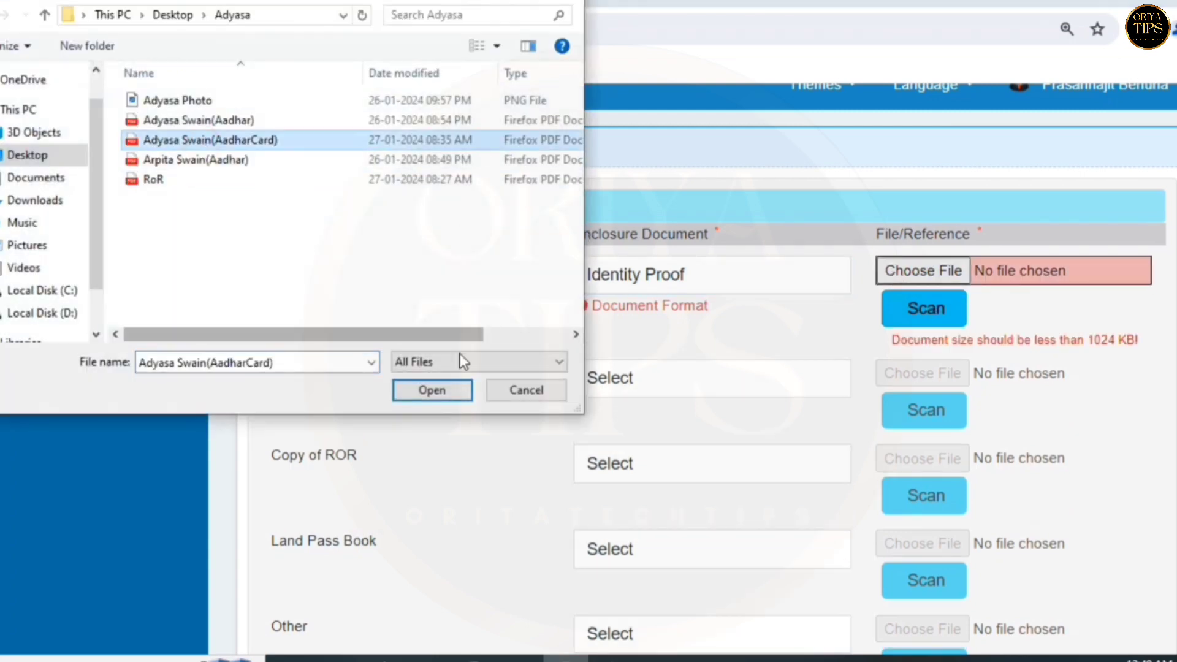
click(432, 390)
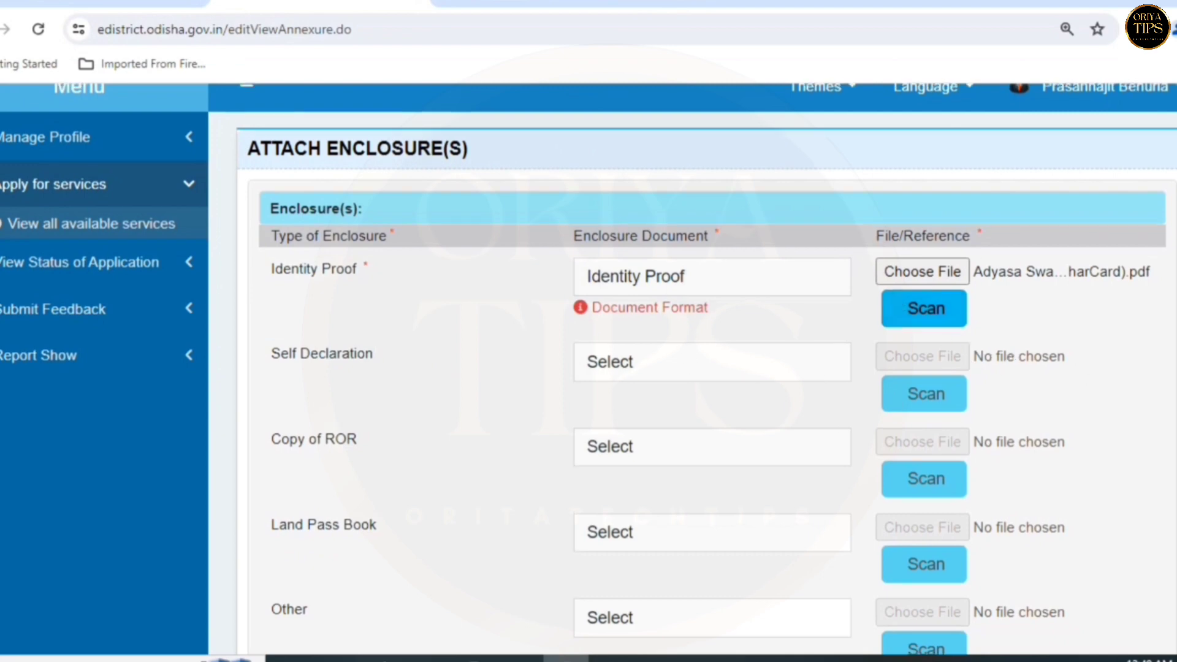
scroll(705, 368, down, 2)
scroll(140, 239, down, 1)
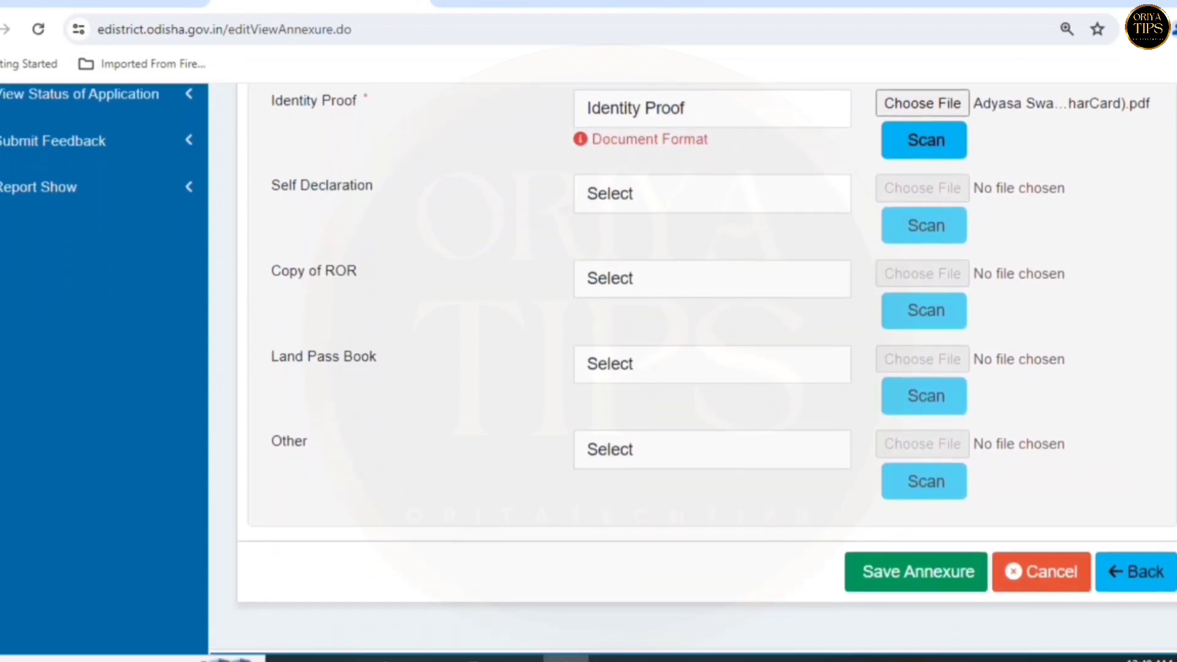
- Set the ROR row's Enclosure Document to Copy of ROR and attach RoR.pdf
drag(265, 257, 358, 265)
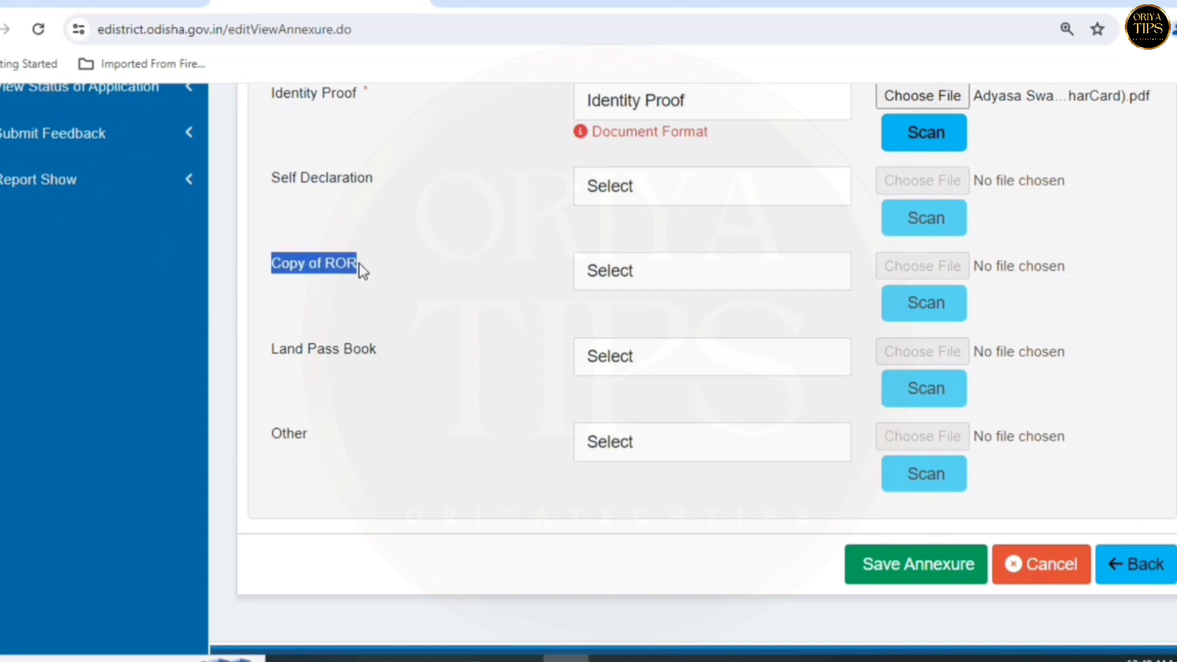
click(623, 275)
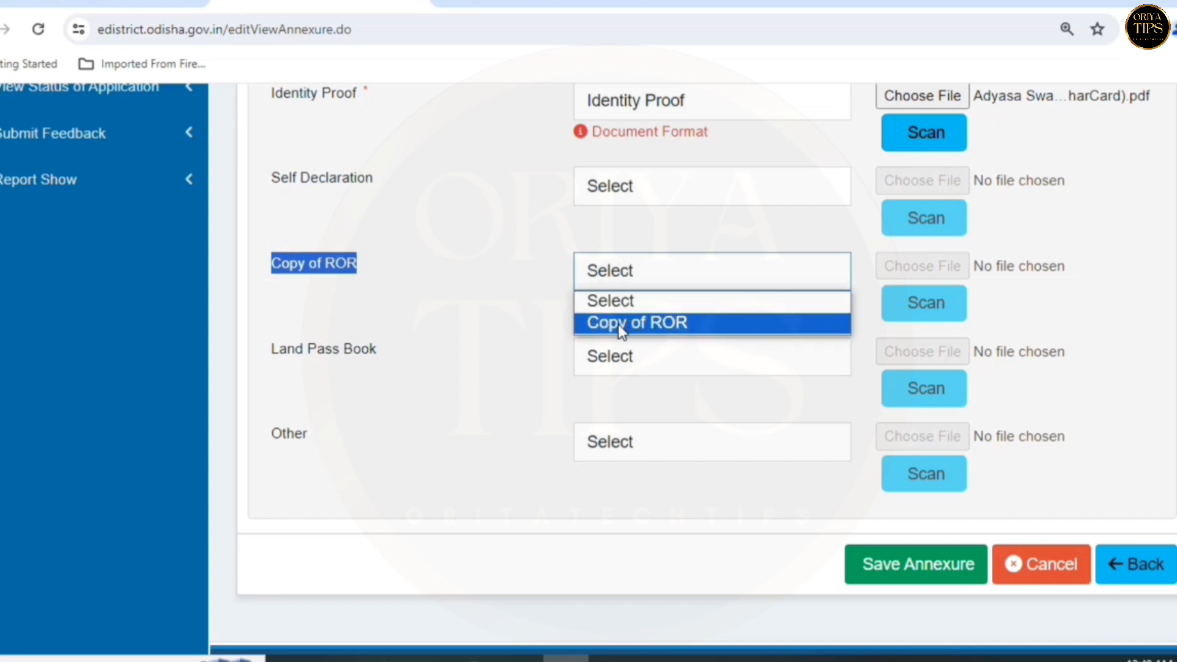
click(651, 325)
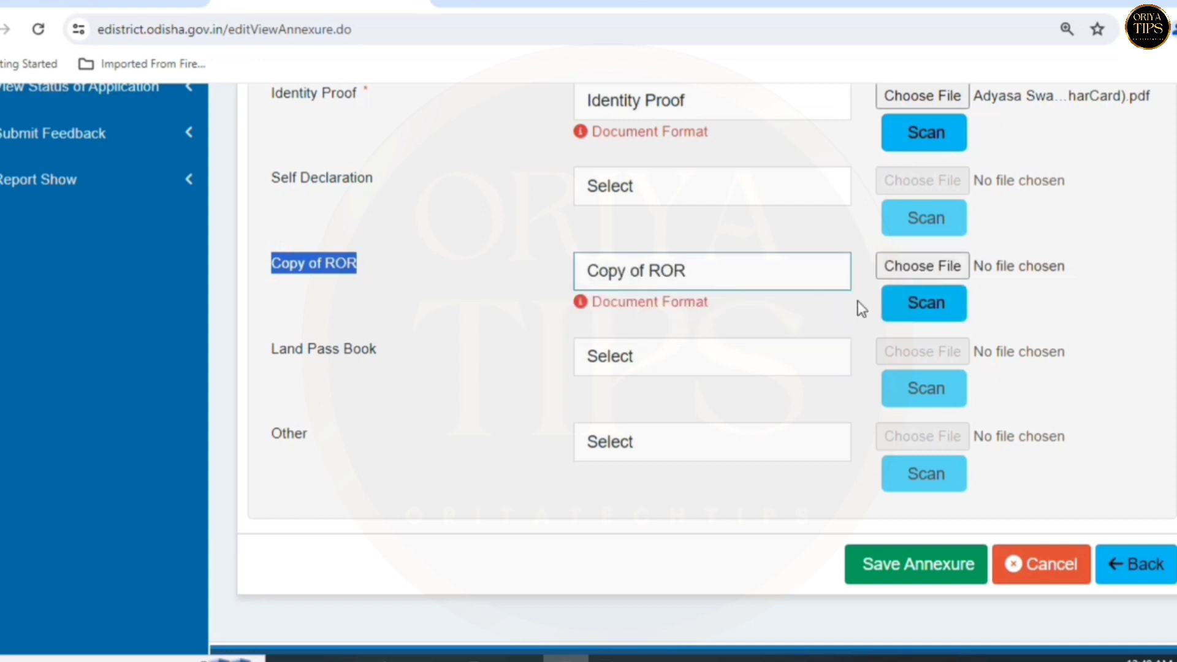
click(904, 268)
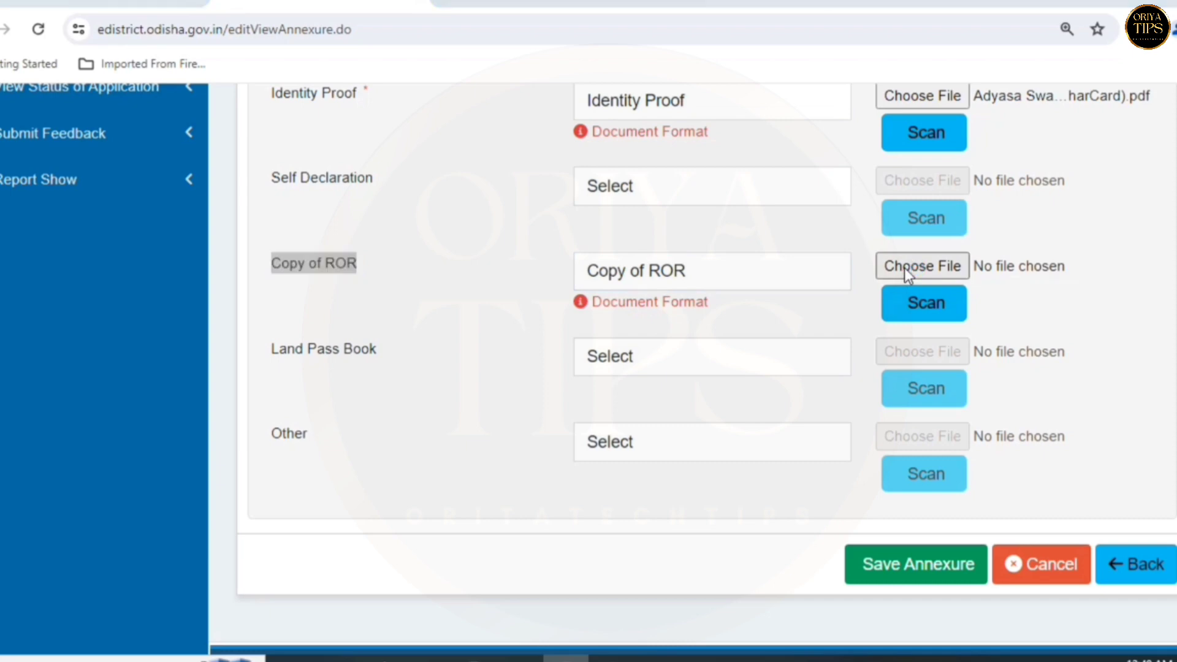
click(174, 186)
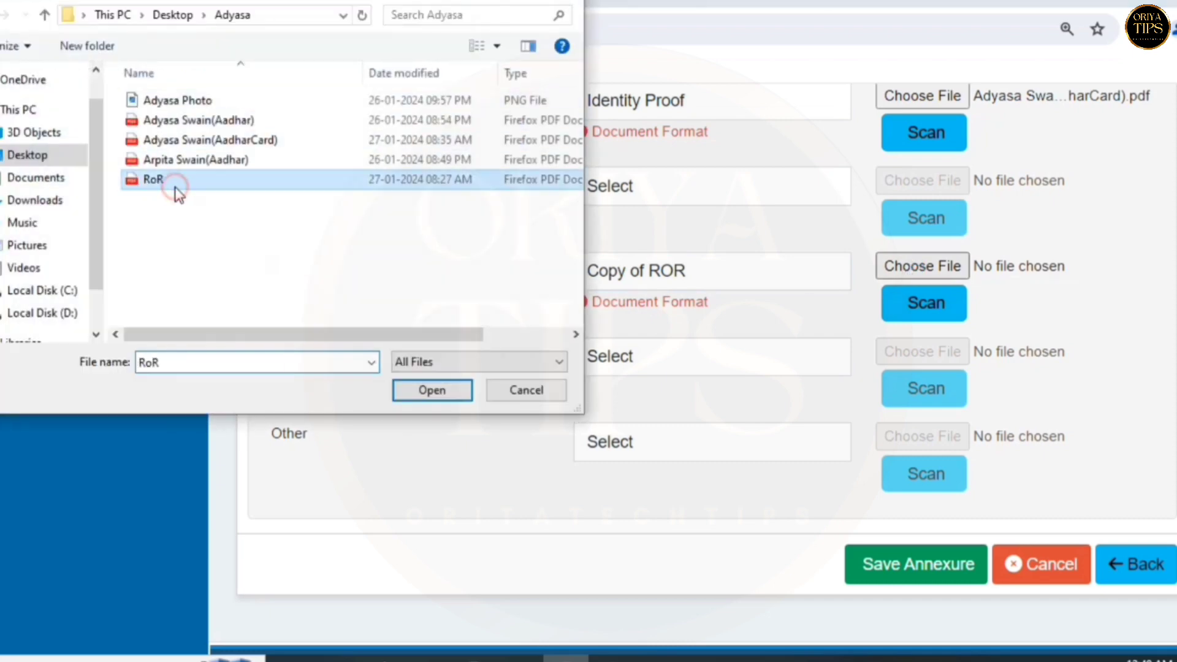
click(423, 391)
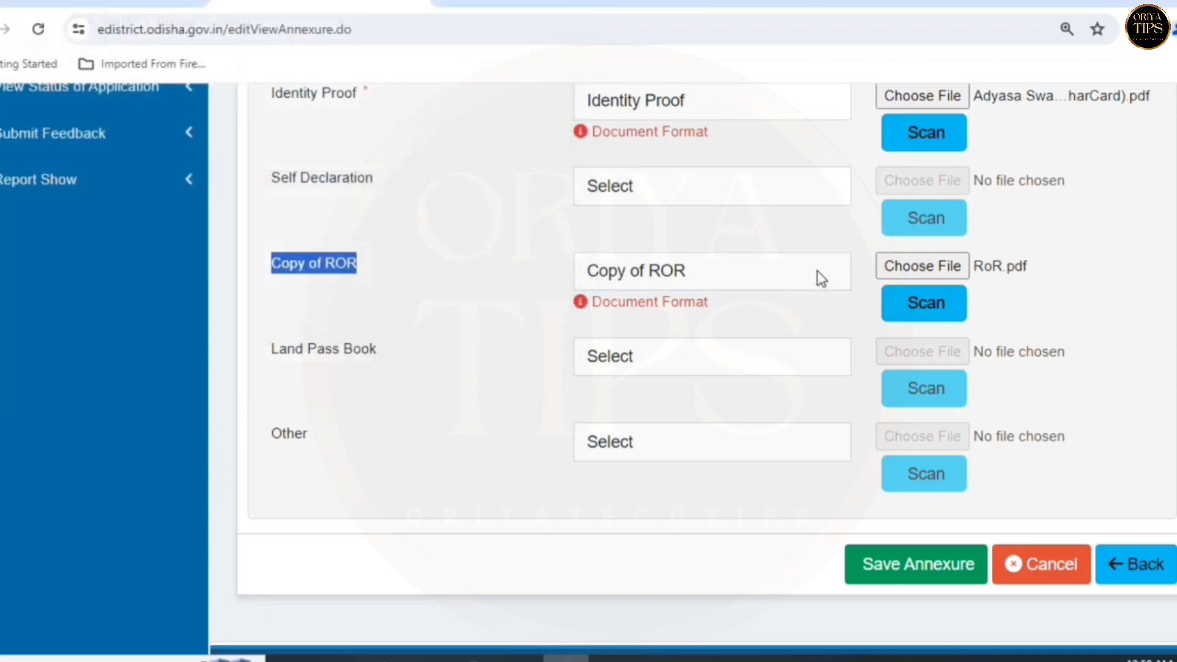
scroll(663, 233, up, 2)
scroll(662, 233, down, 2)
- Save the annexure so the Annexure List shows Identity Proof and Copy of ROR
click(917, 578)
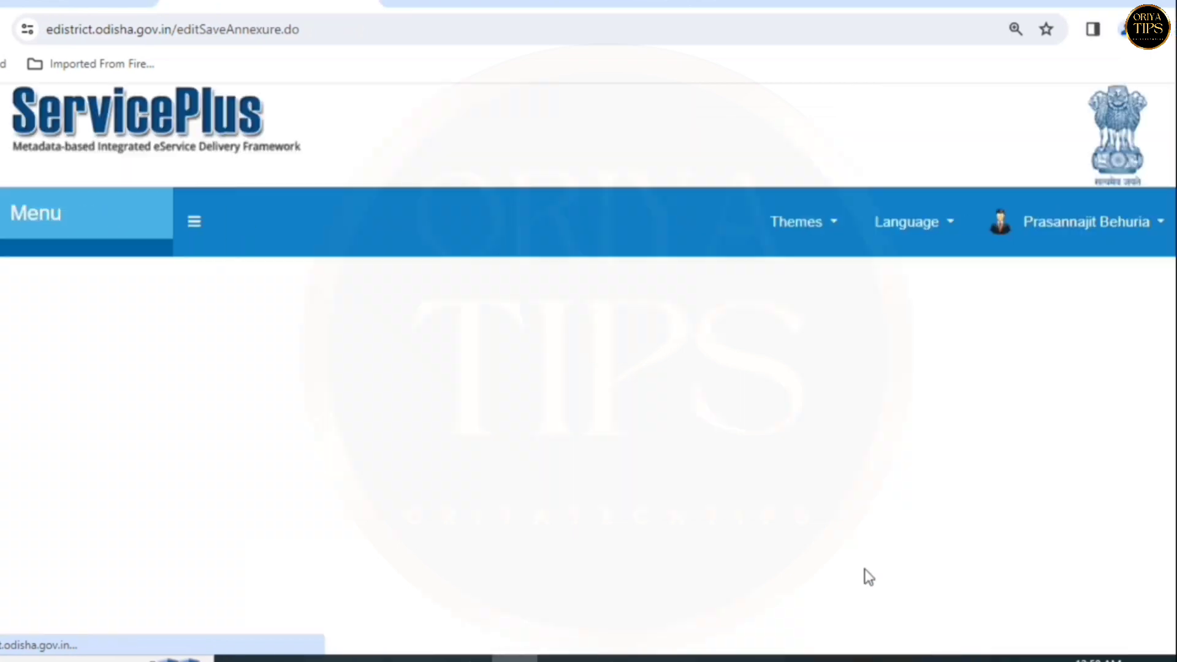
scroll(916, 569, down, 15)
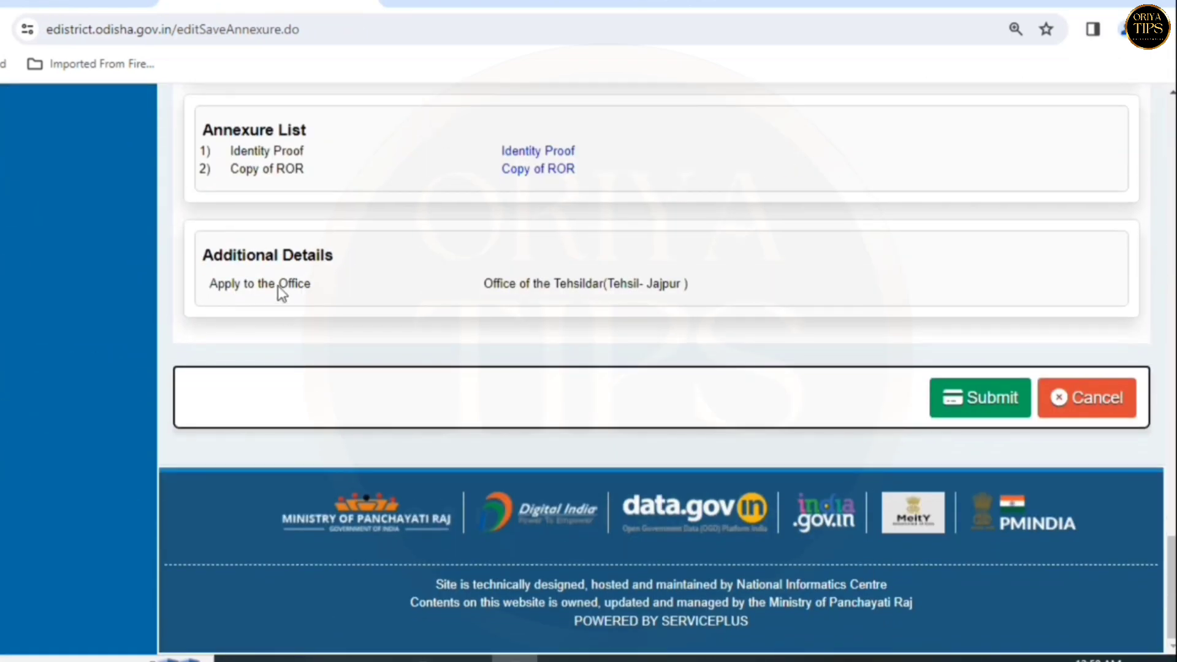
drag(222, 129, 355, 139)
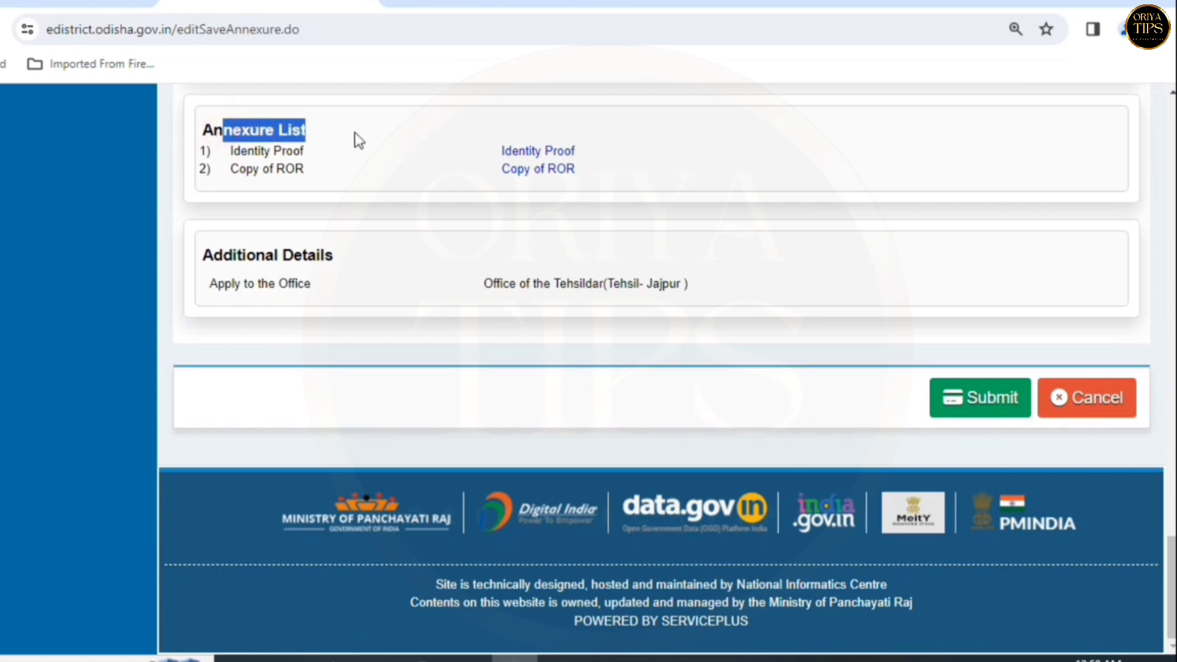
click(345, 145)
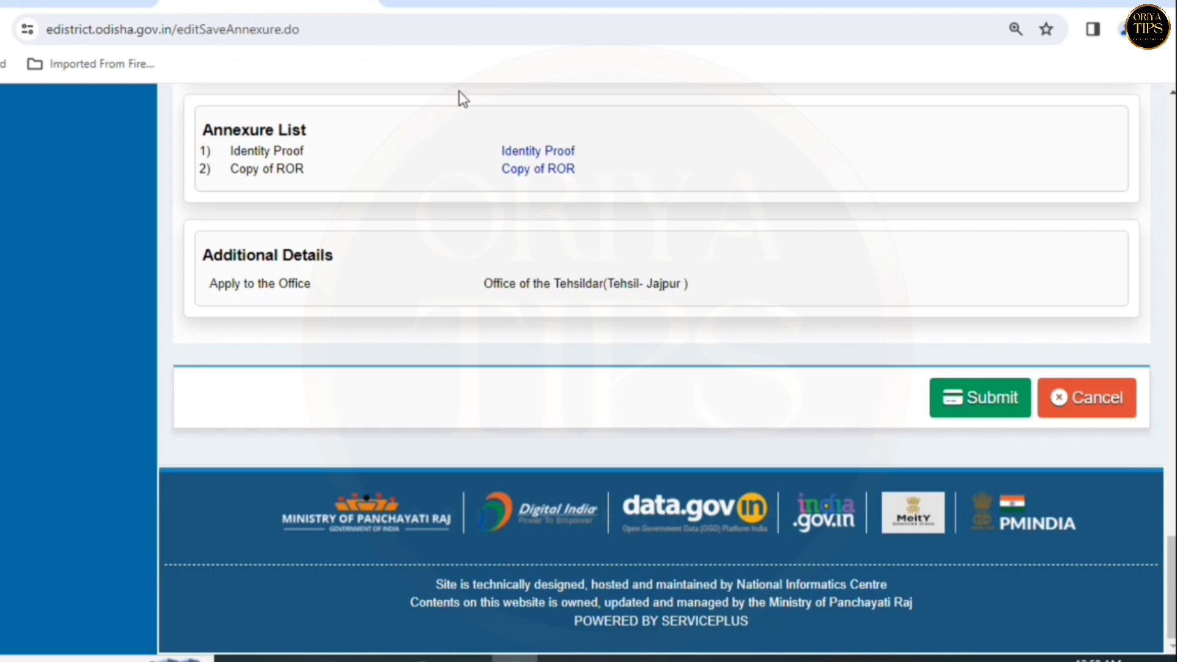
- Preview the uploaded Identity Proof and Copy of ROR files, closing each popup
click(531, 153)
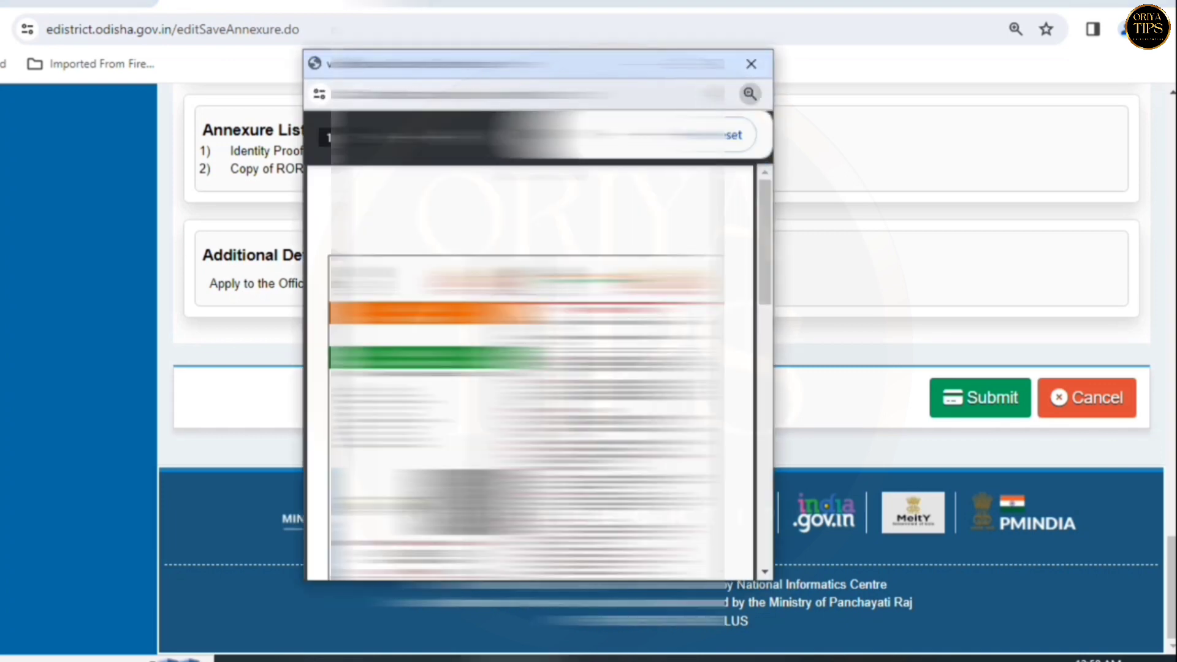
scroll(530, 368, down, 5)
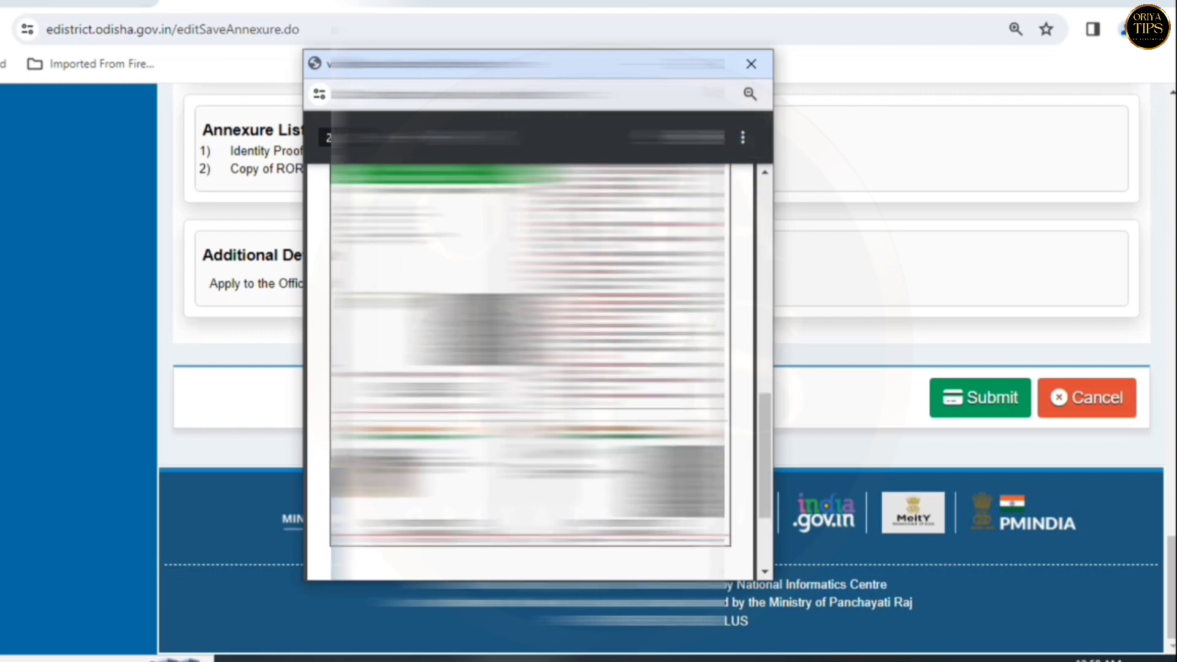
scroll(530, 367, up, 5)
click(751, 64)
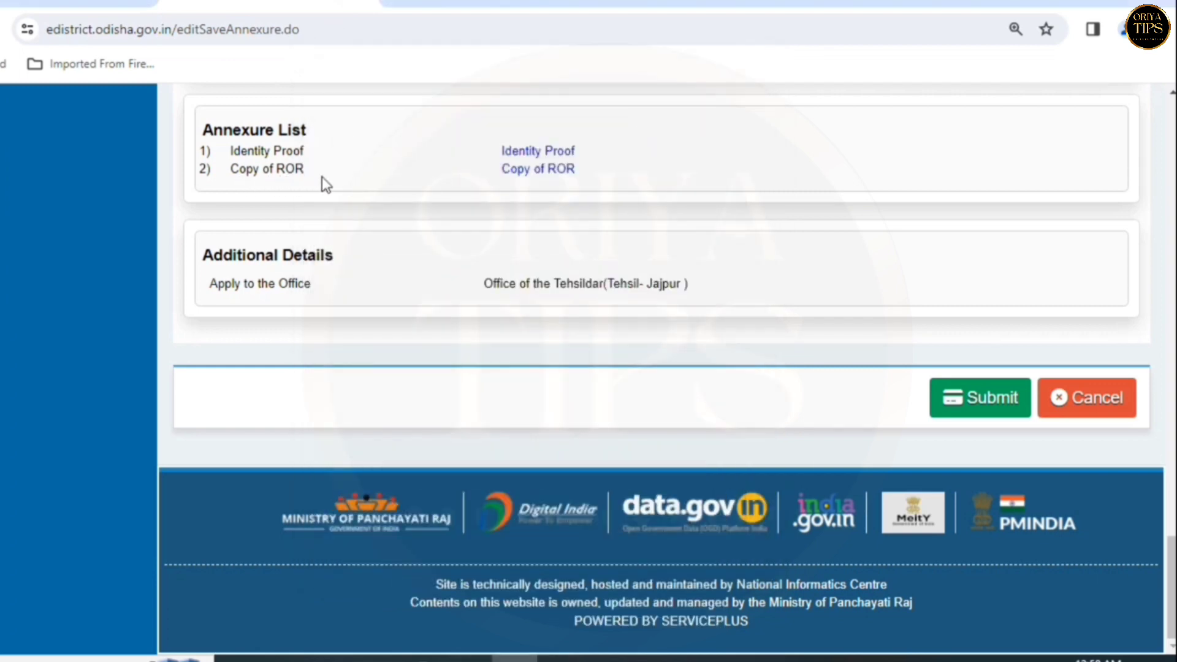
click(538, 170)
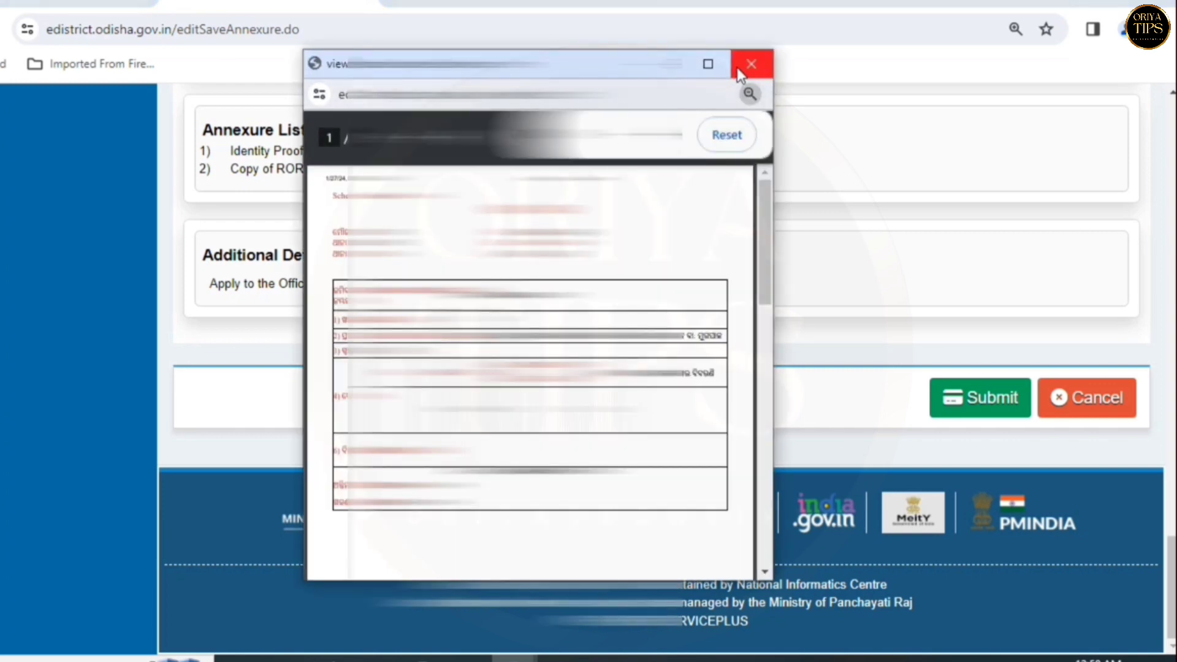
click(738, 69)
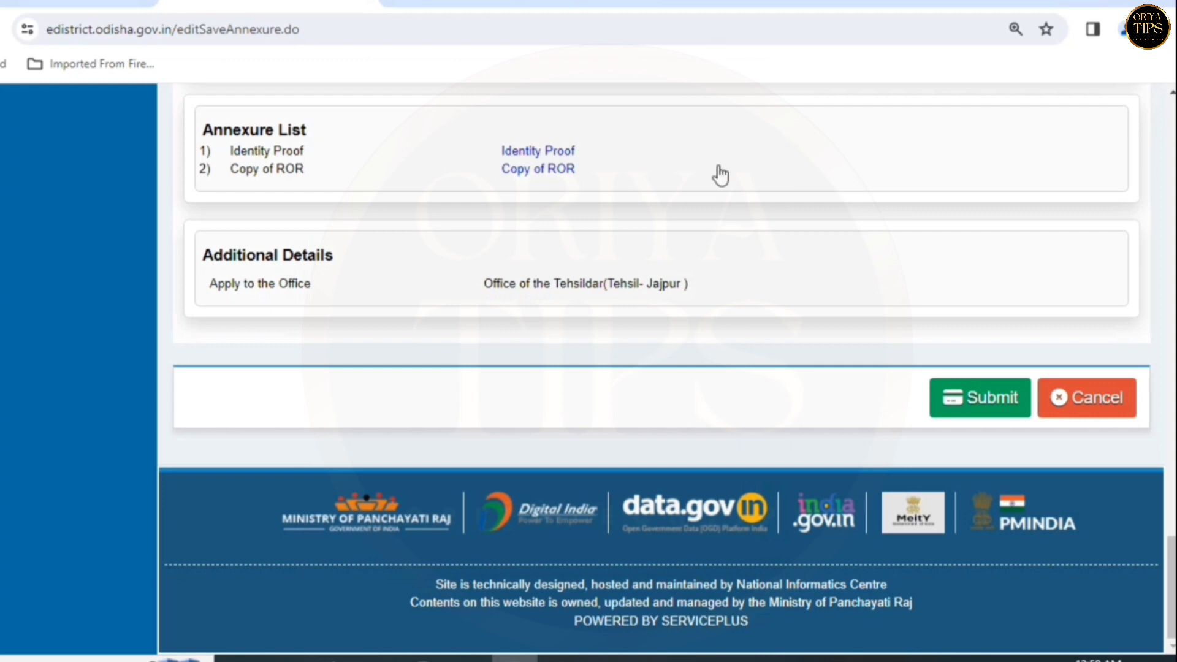
click(991, 412)
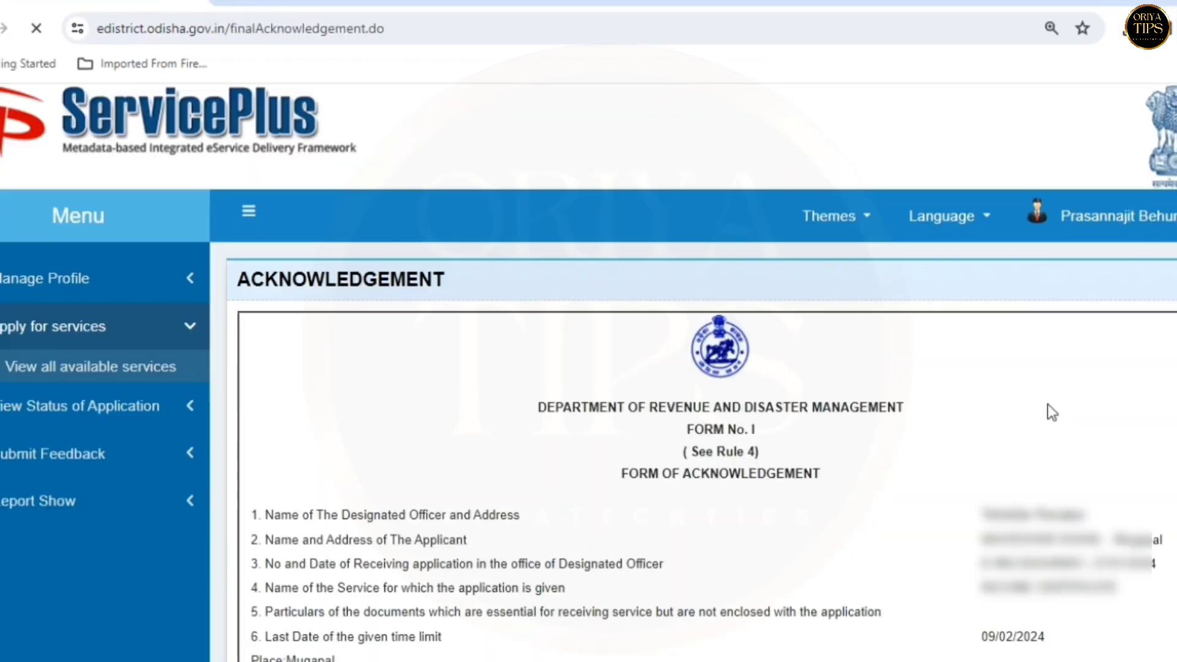
scroll(724, 340, down, 4)
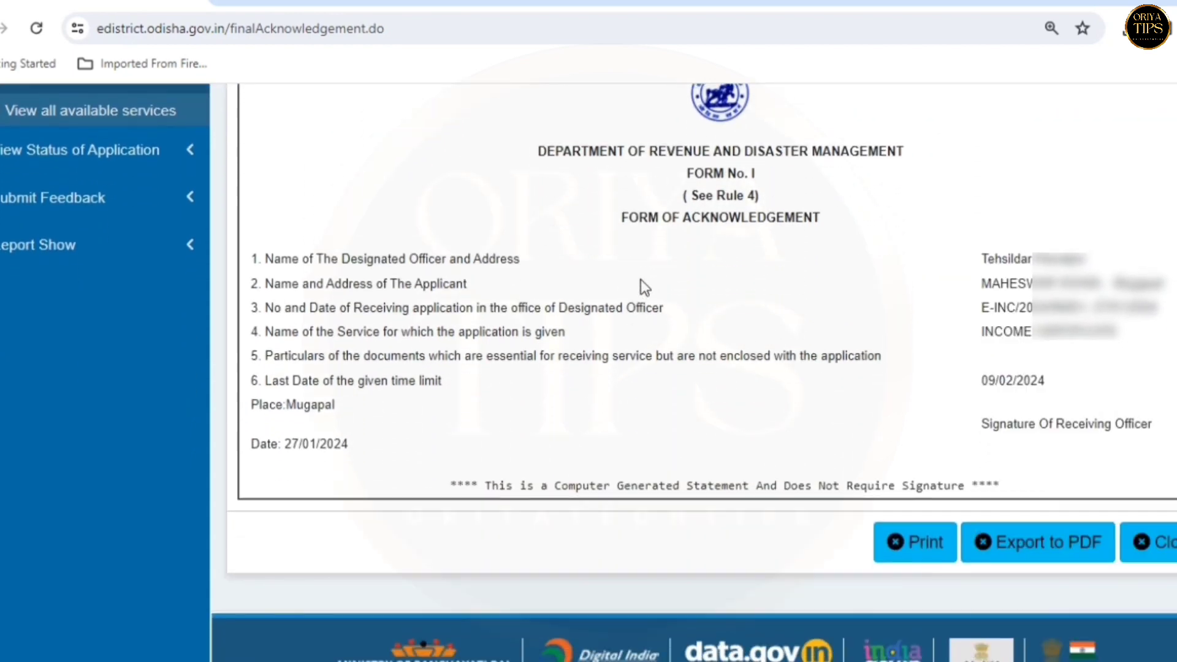
drag(626, 217, 835, 217)
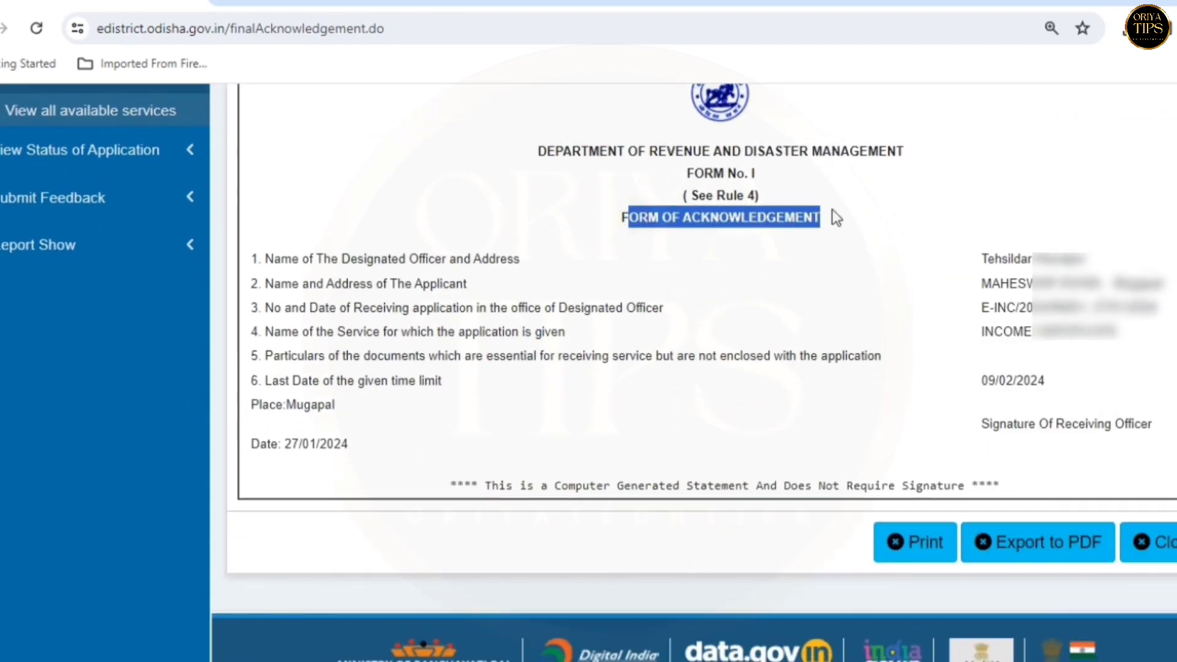
click(688, 303)
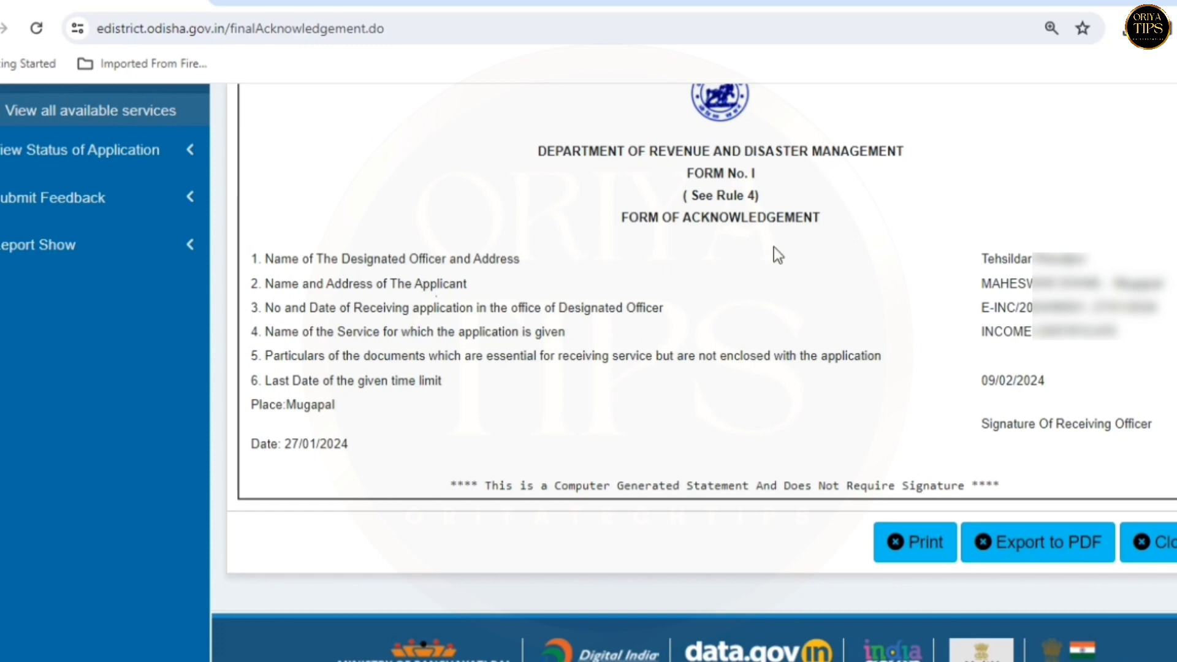
drag(978, 257, 1168, 328)
click(1168, 328)
- Print the acknowledgement form with Save as PDF into the Desktop folder
click(928, 549)
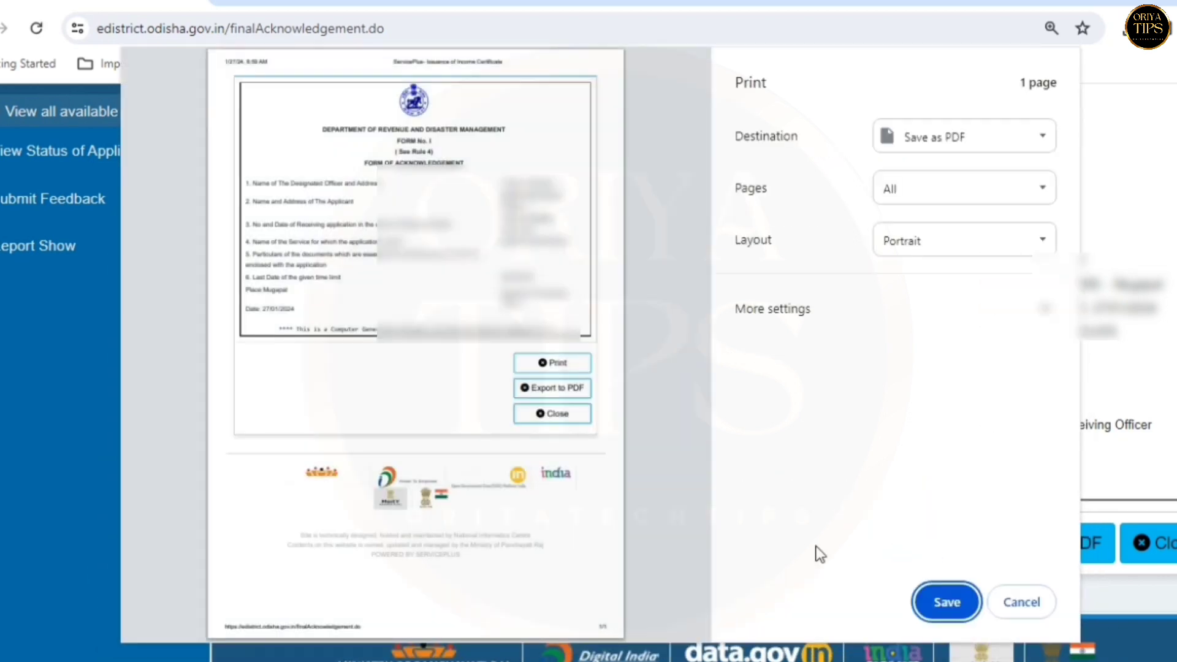
click(962, 602)
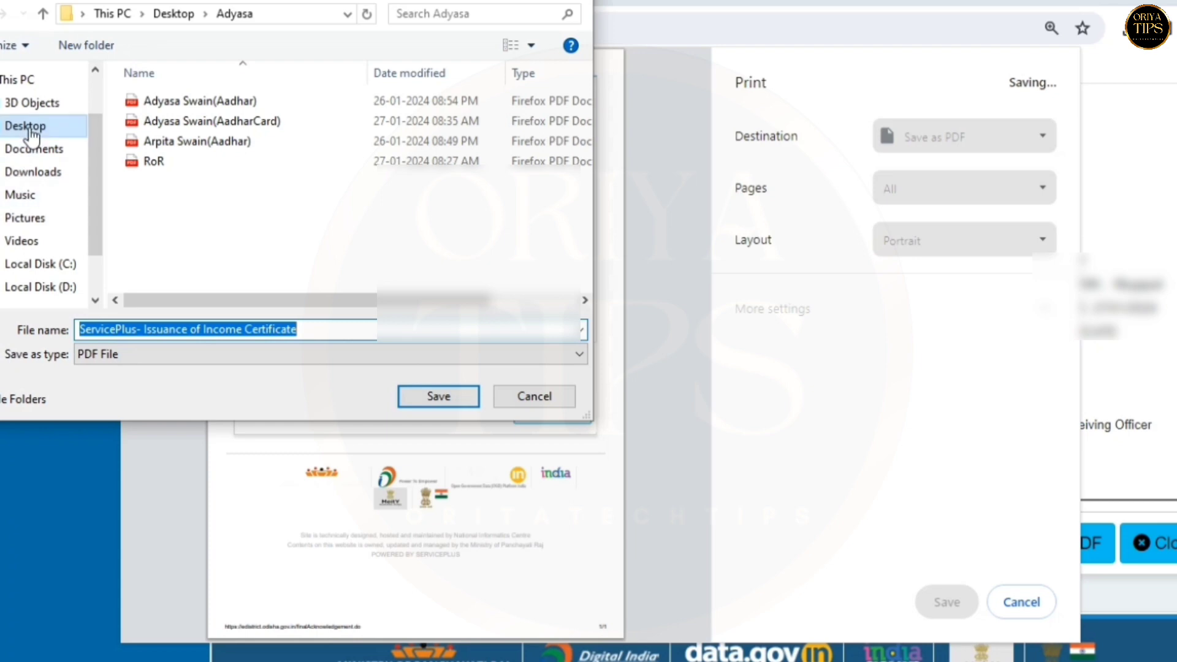
click(28, 126)
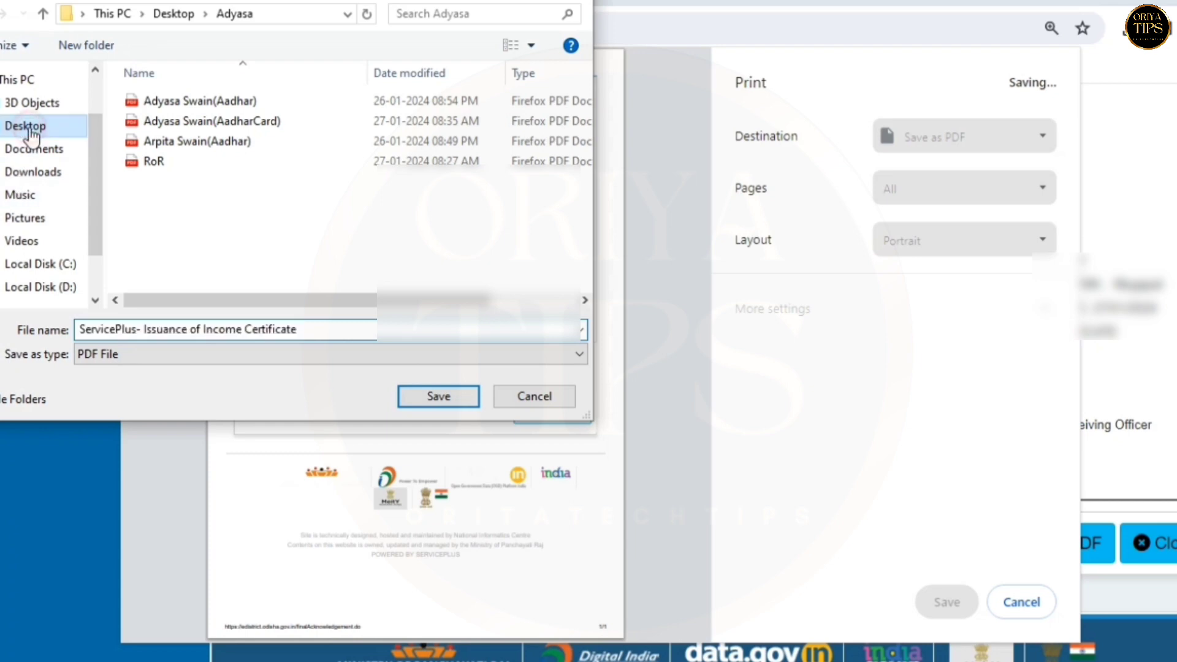
click(455, 394)
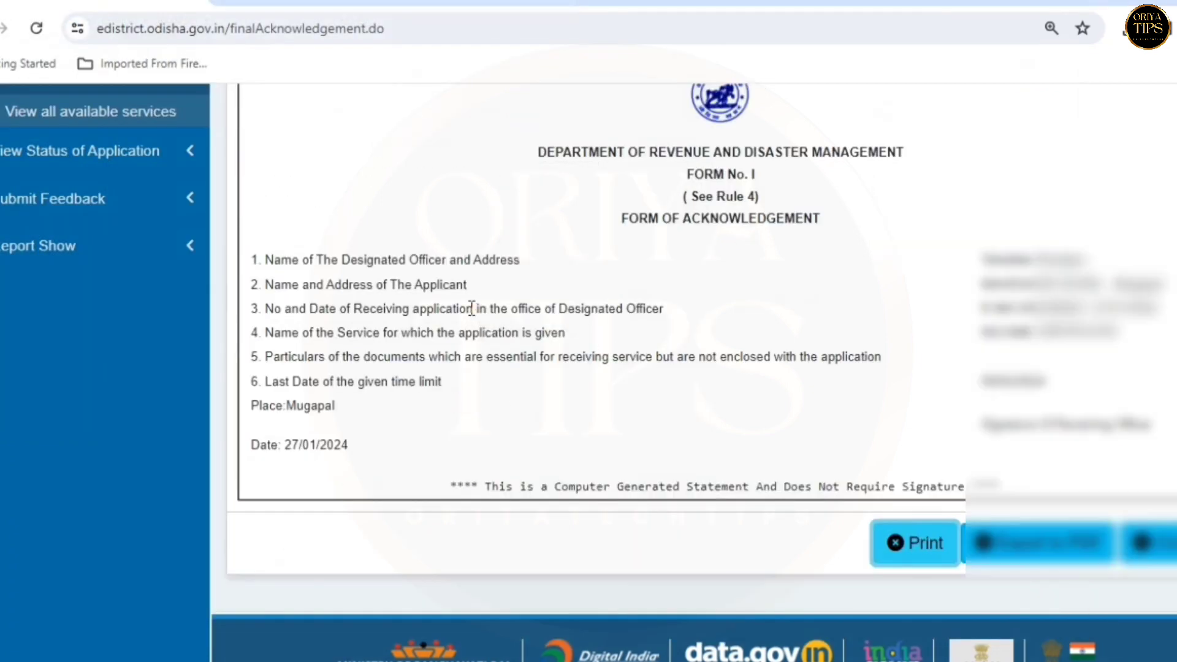
scroll(472, 309, up, 2)
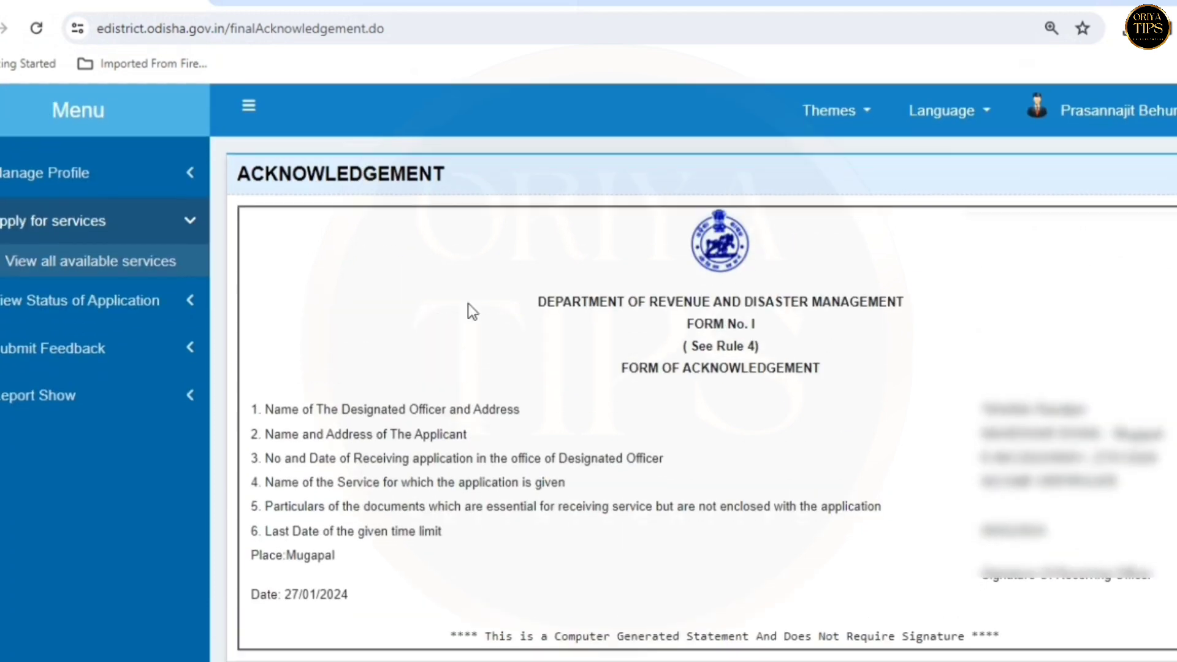
scroll(469, 303, down, 2)
scroll(468, 303, up, 2)
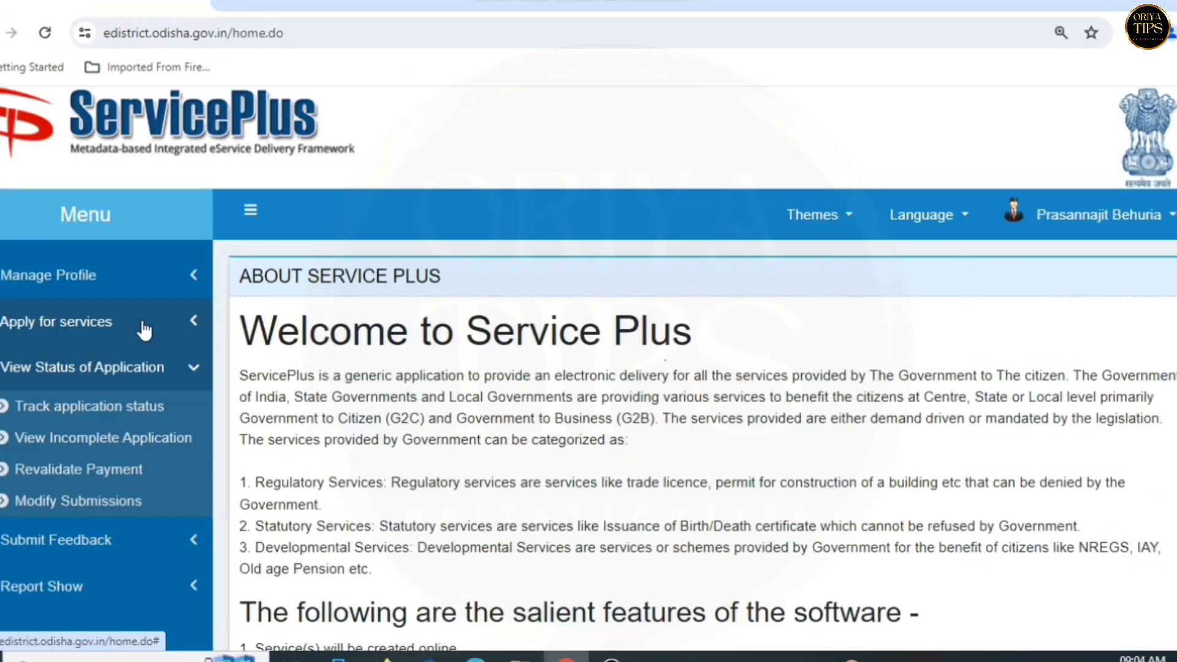
- Go to Track application status under View Status of Application and paste the App Ref No
click(143, 328)
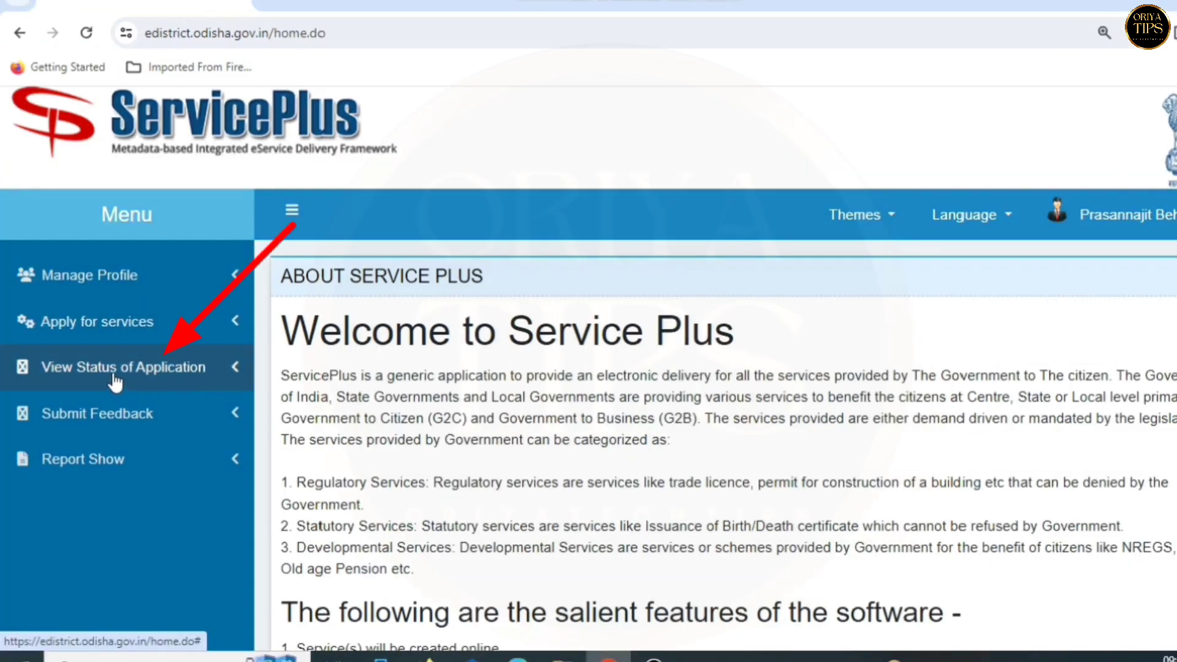
click(122, 378)
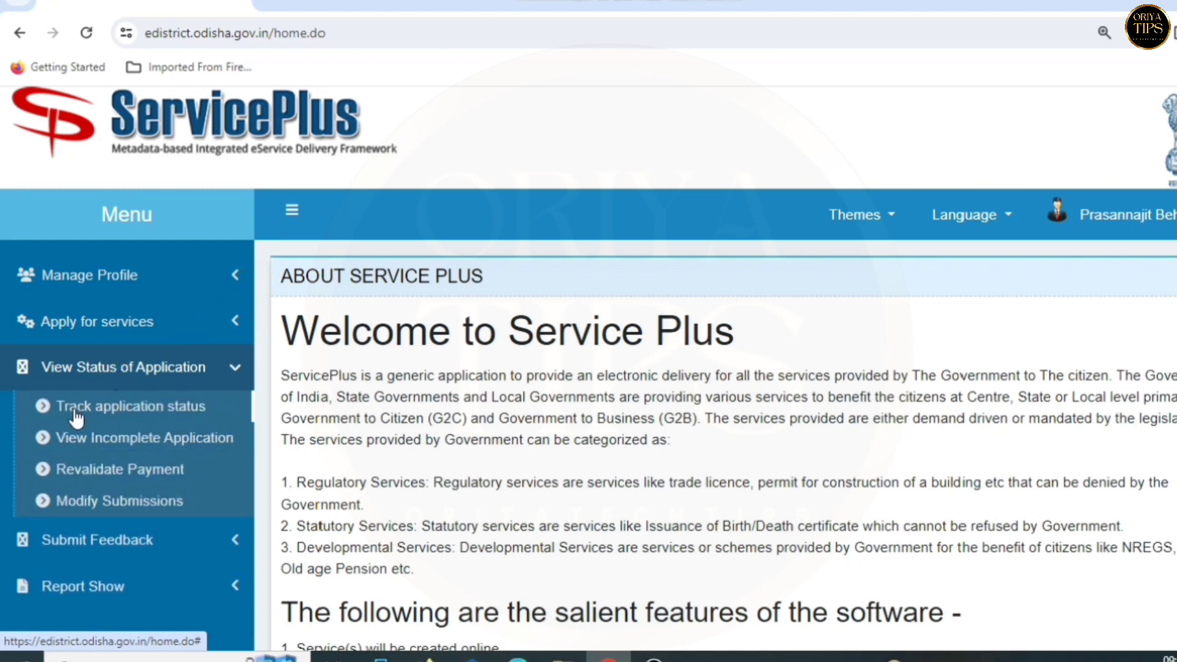
click(137, 412)
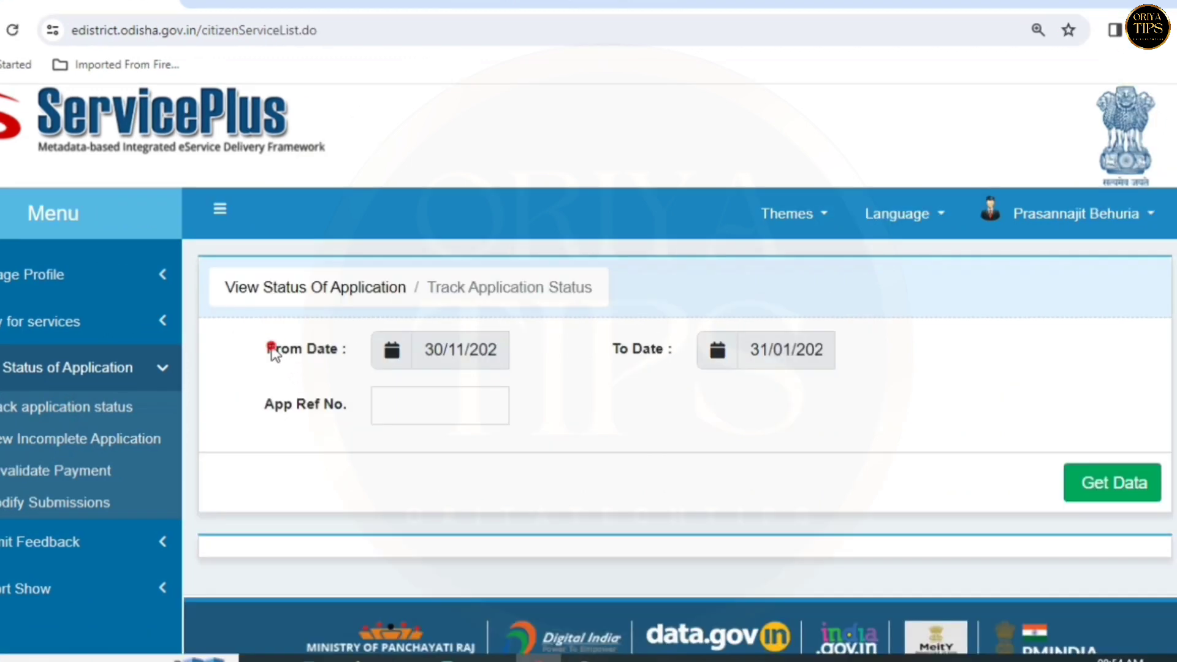
drag(320, 353, 331, 353)
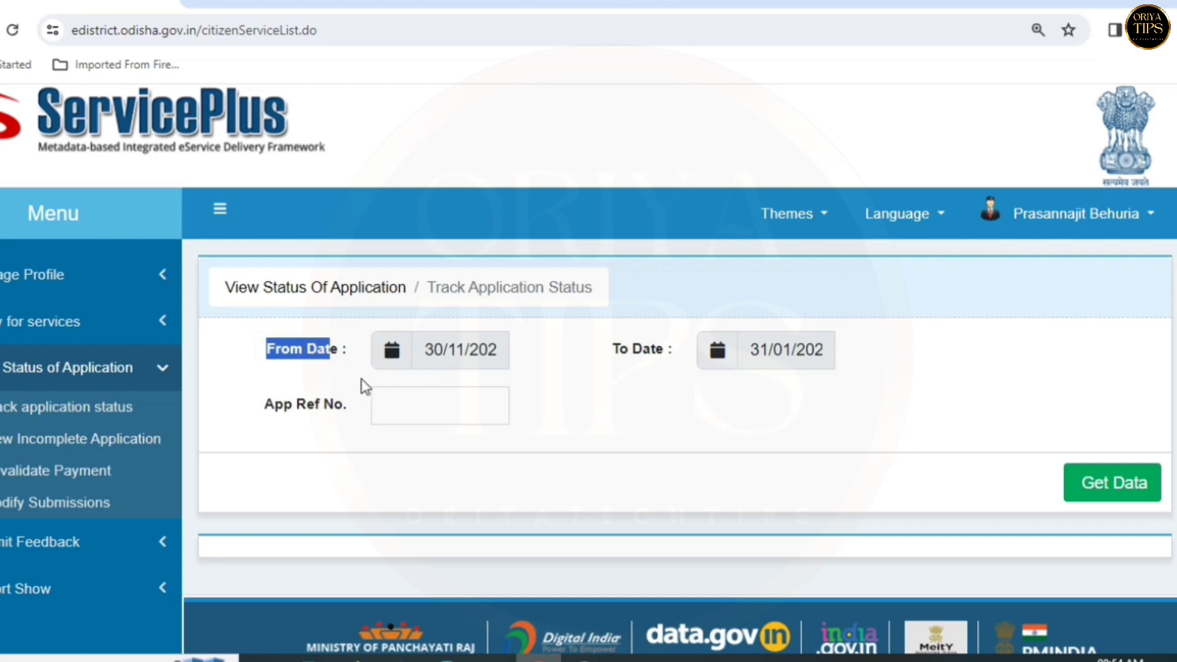
drag(264, 404, 326, 407)
click(408, 406)
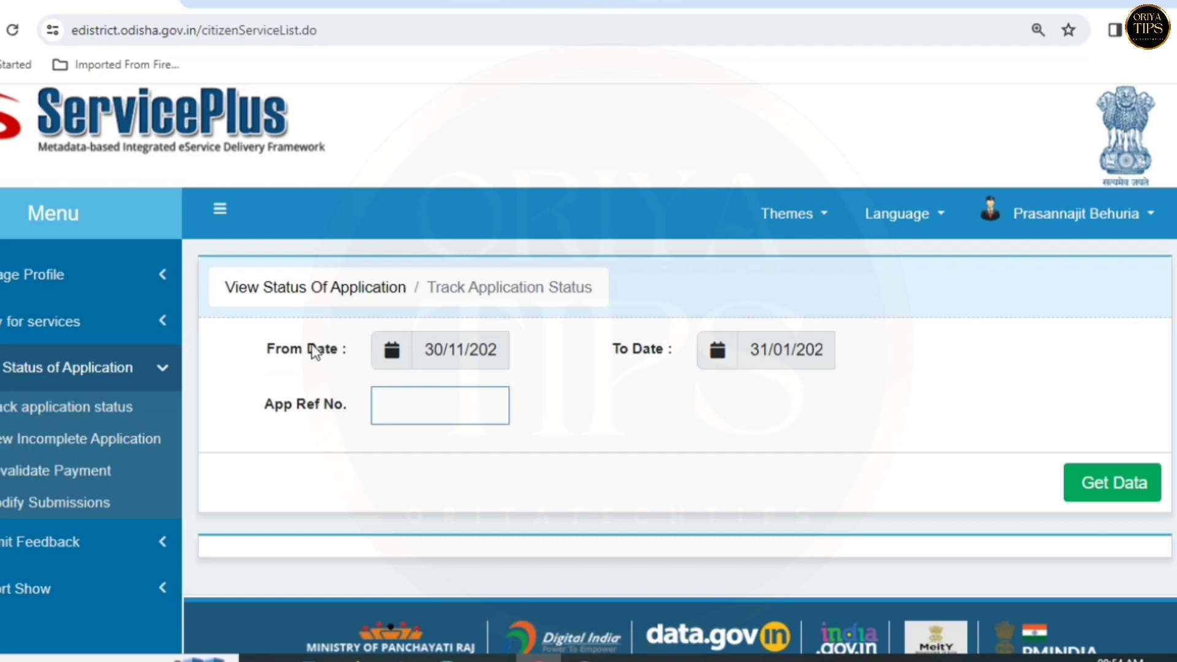
key(ctrl+v)
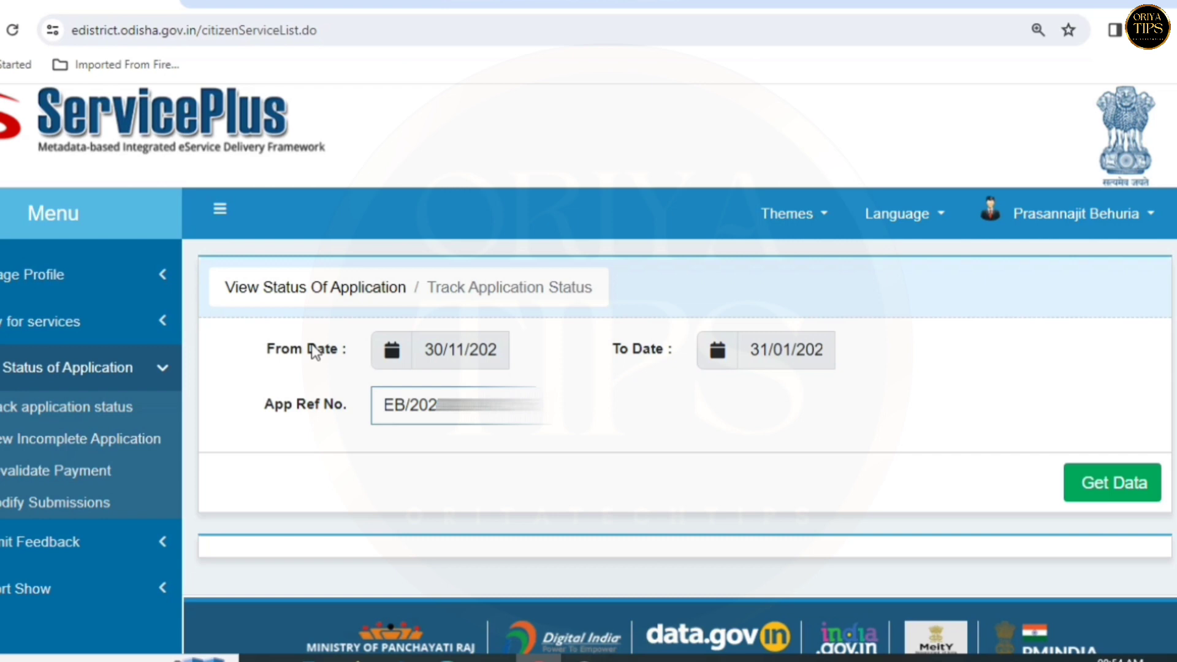
- Get Data to list the SEBC application, due 17/02/2024, with status Under Process
click(1114, 491)
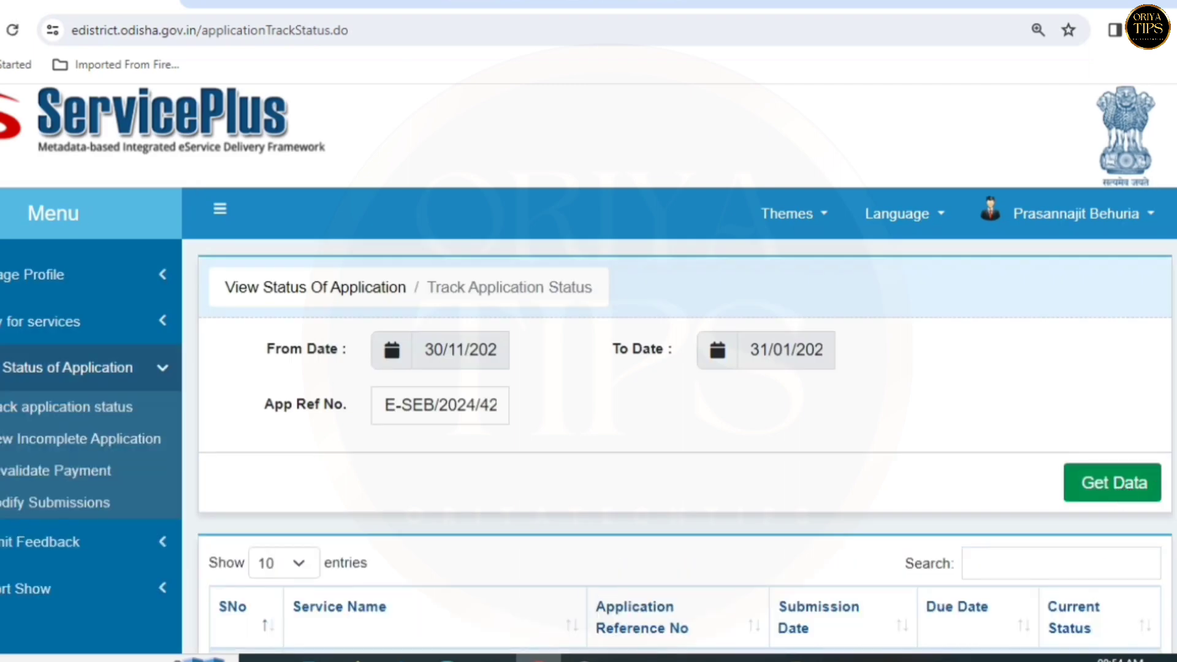
scroll(675, 368, down, 3)
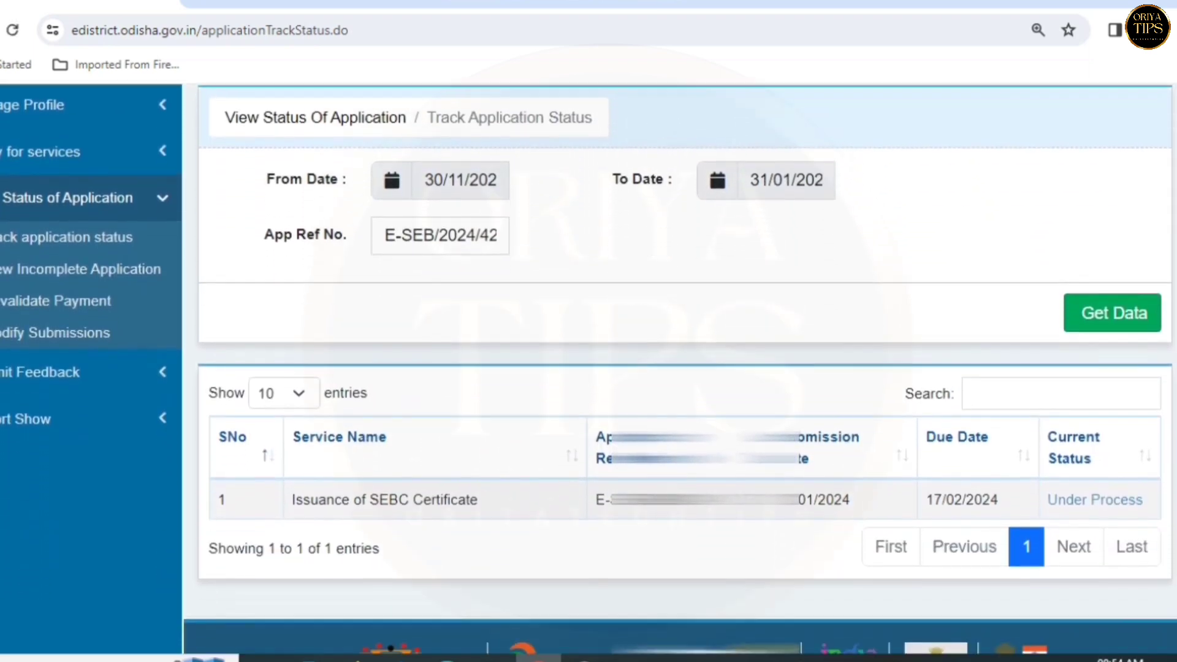
scroll(766, 460, down, 2)
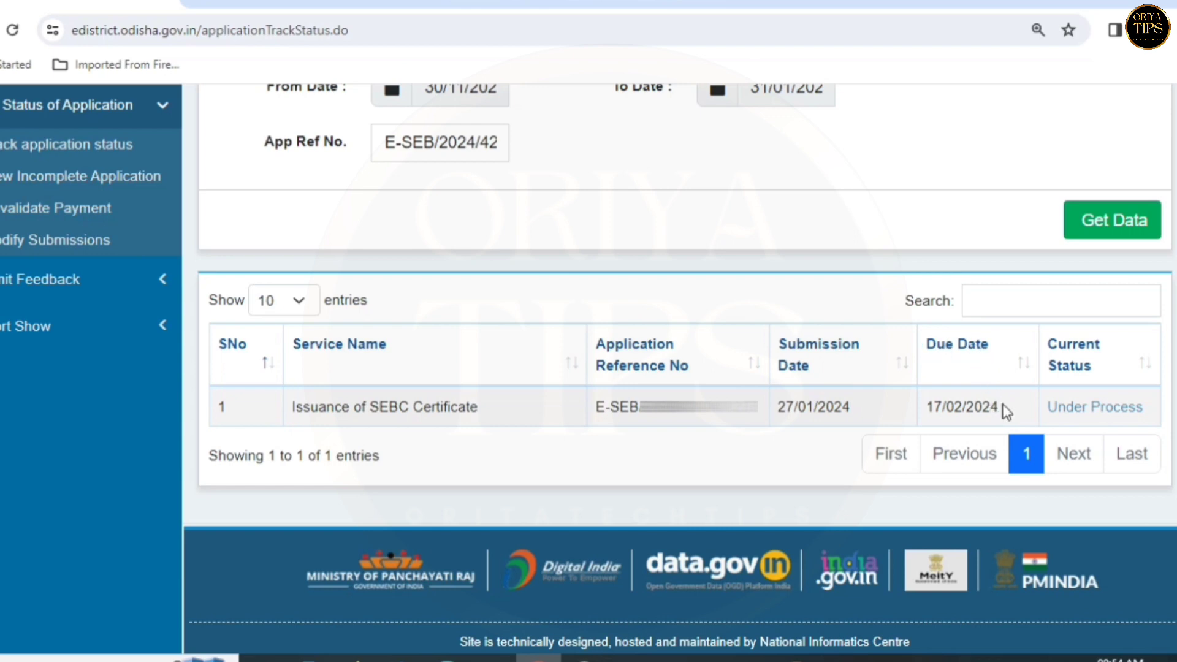
drag(1002, 404, 926, 408)
click(1033, 406)
scroll(1008, 354, down, 1)
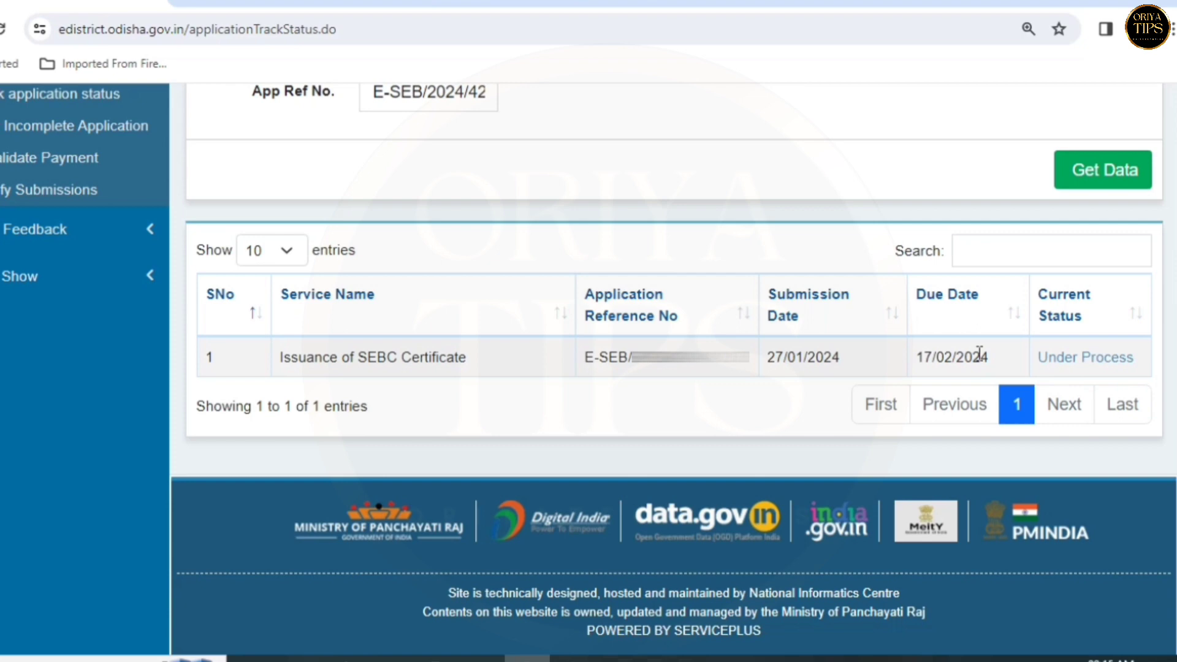
scroll(979, 353, up, 1)
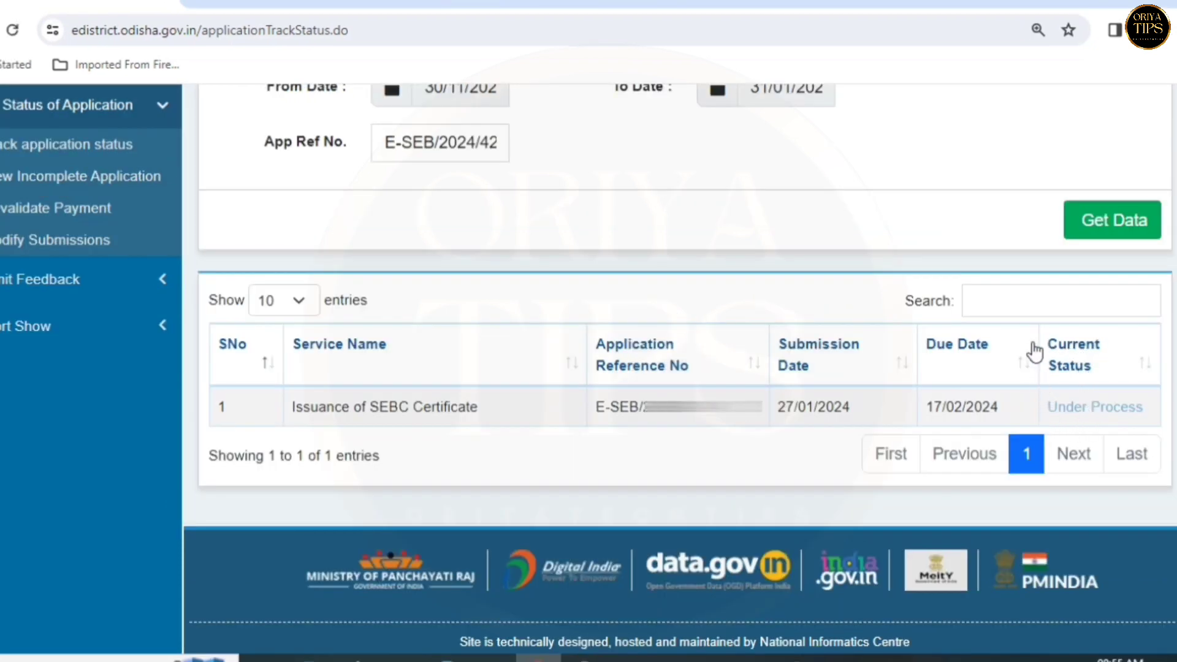
click(1101, 410)
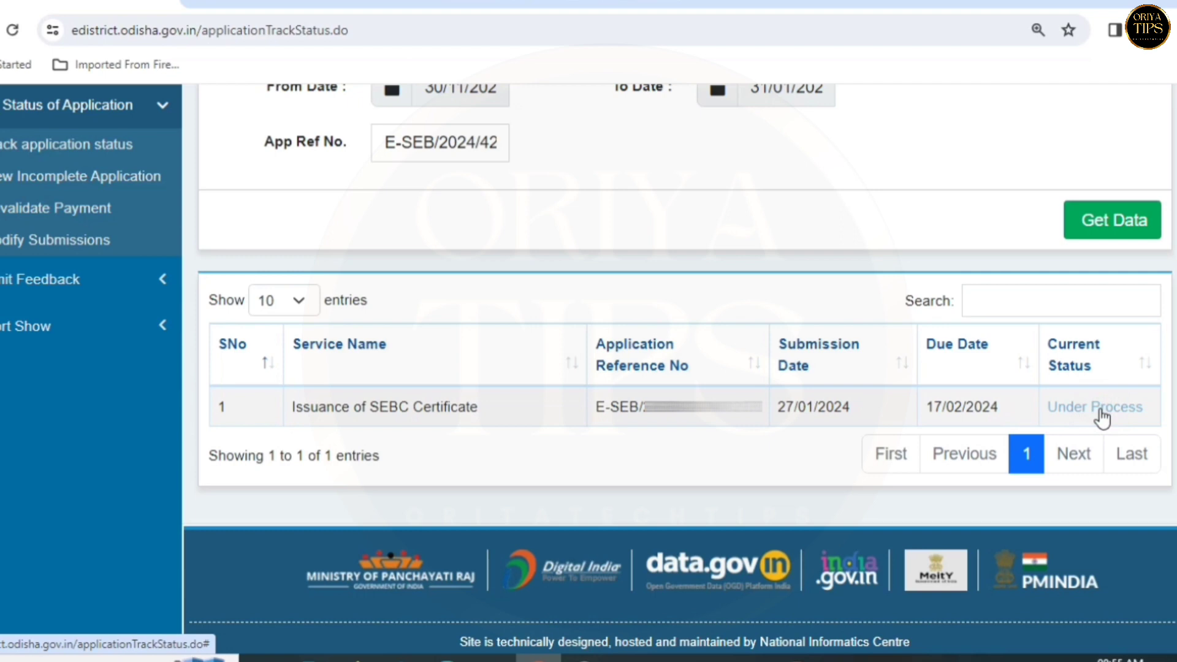
click(1099, 408)
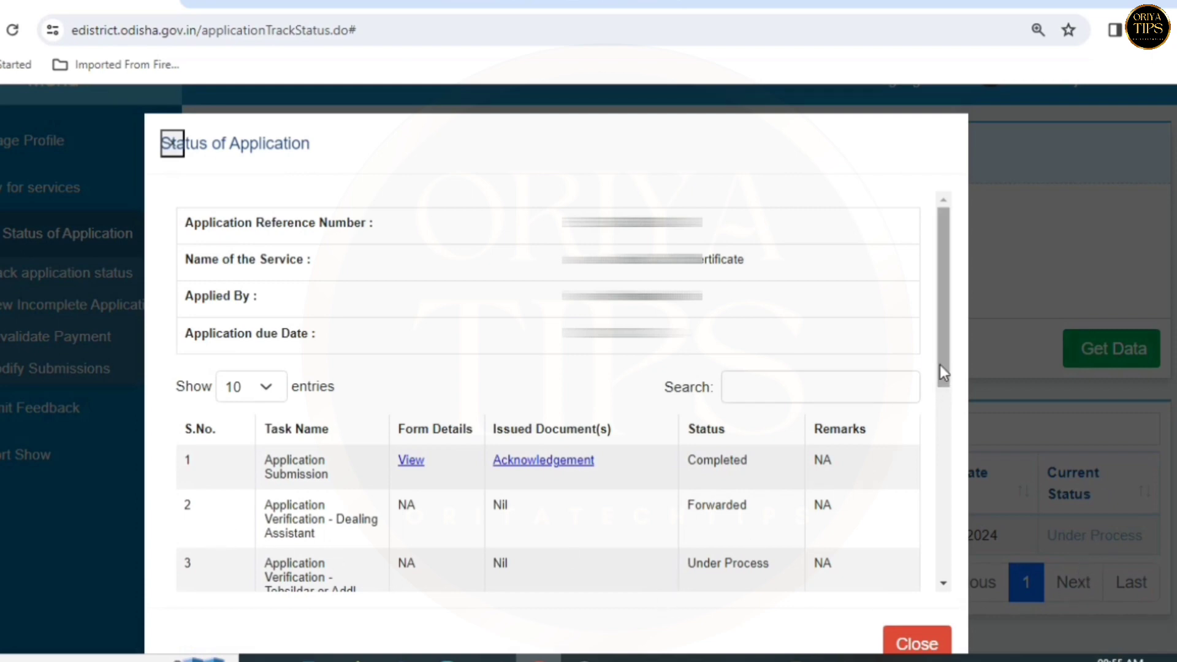
drag(940, 365, 959, 437)
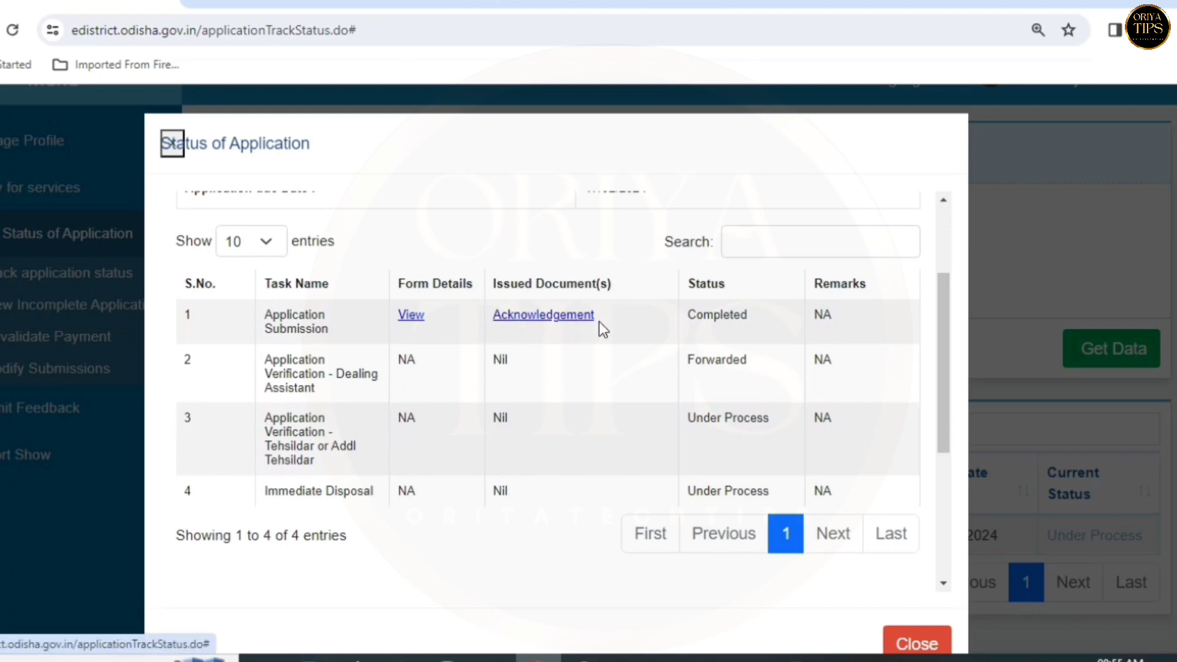
click(574, 323)
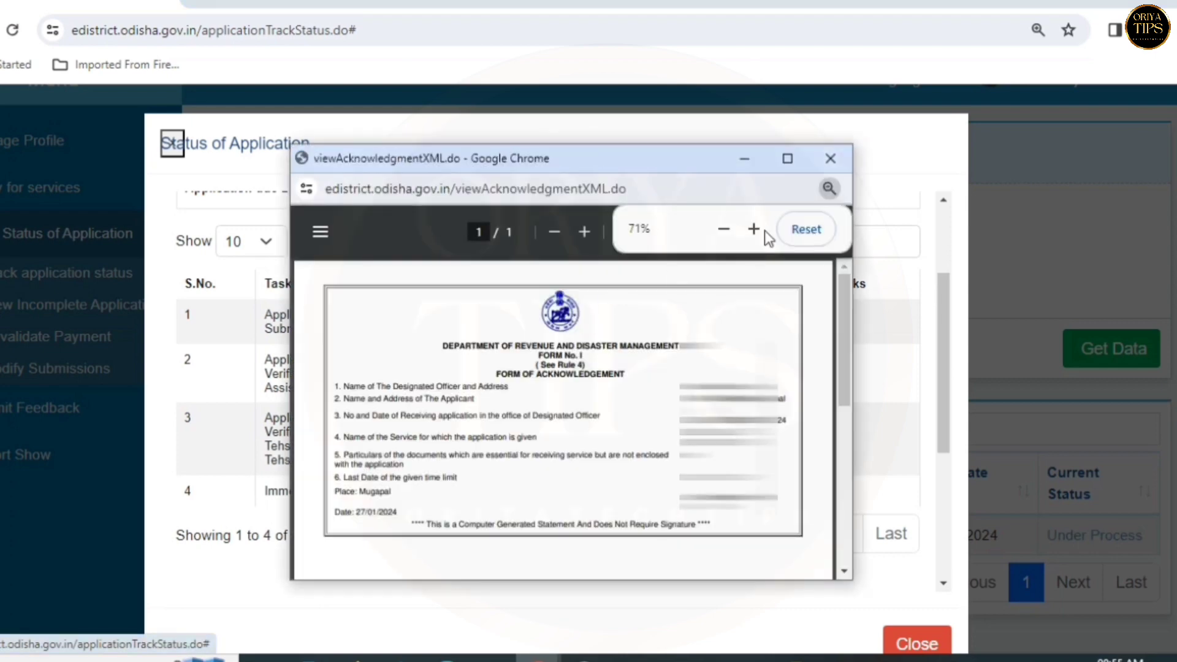
click(833, 161)
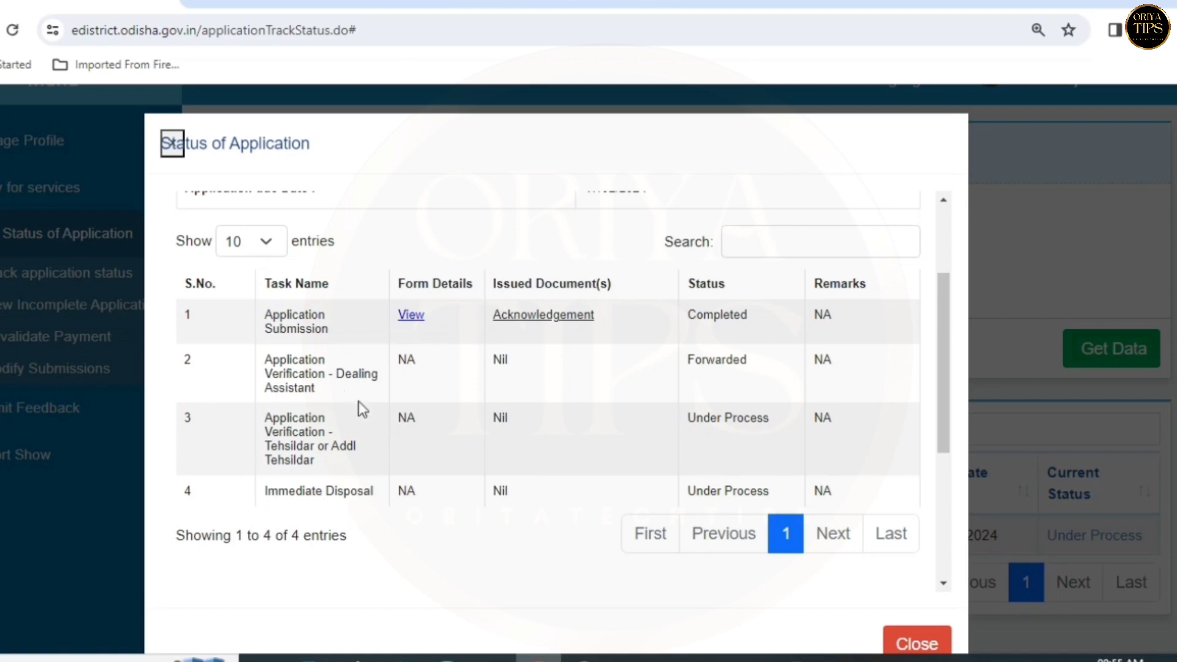
scroll(353, 435, down, 3)
scroll(343, 429, up, 5)
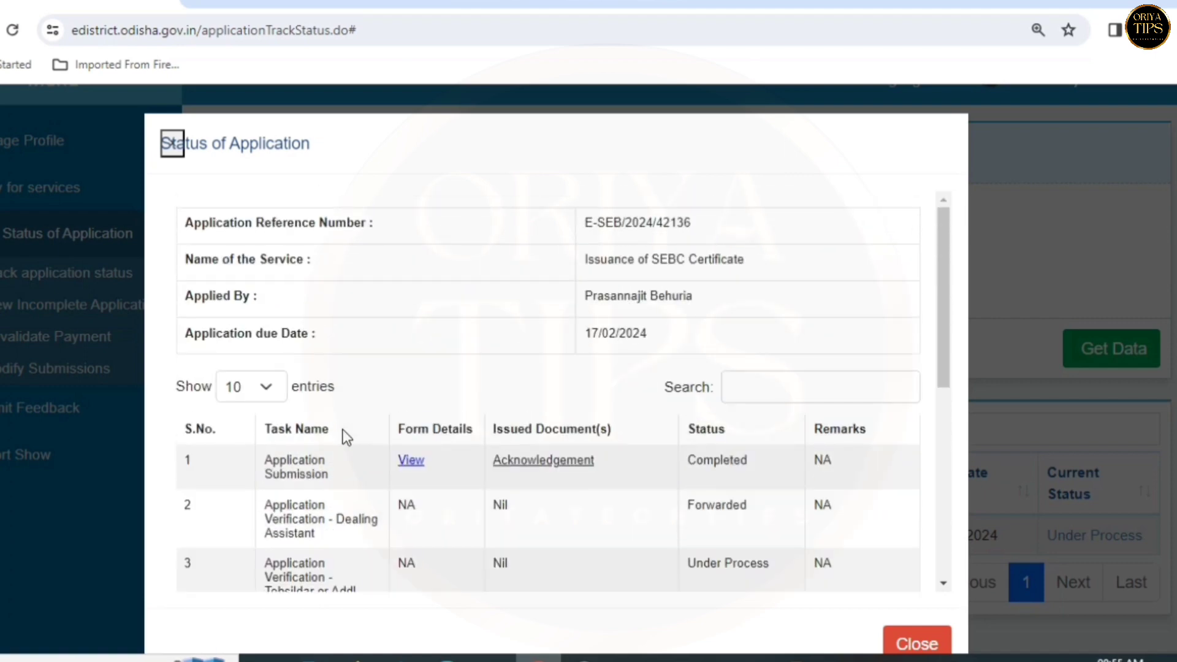
scroll(714, 500, down, 3)
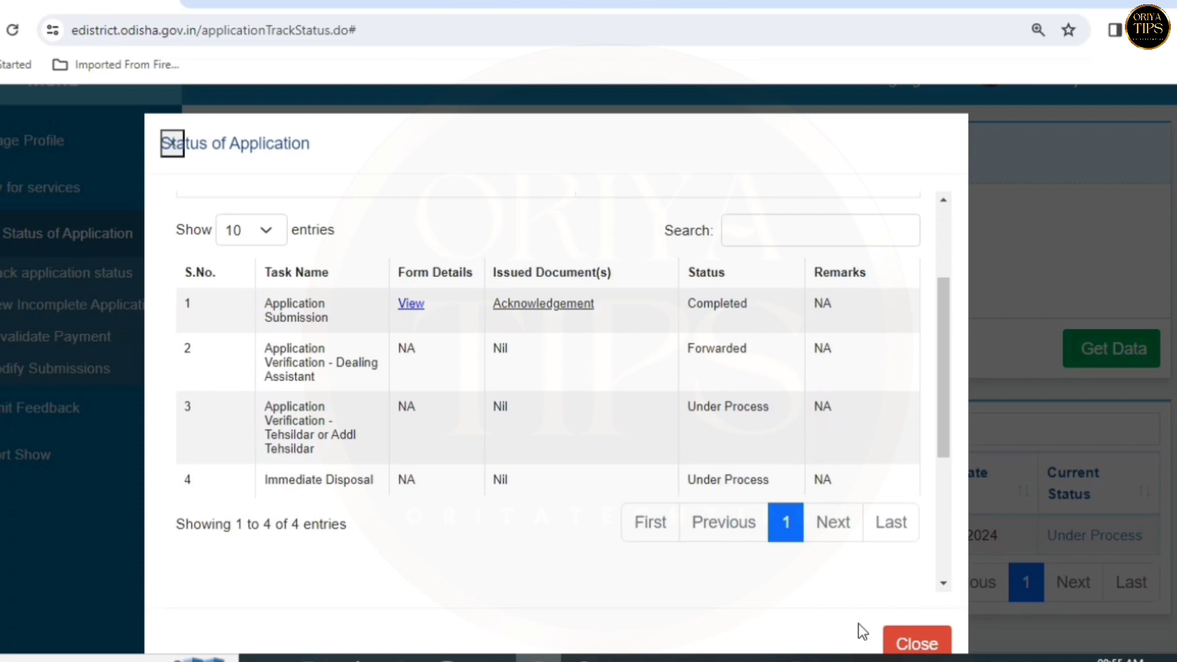
click(907, 636)
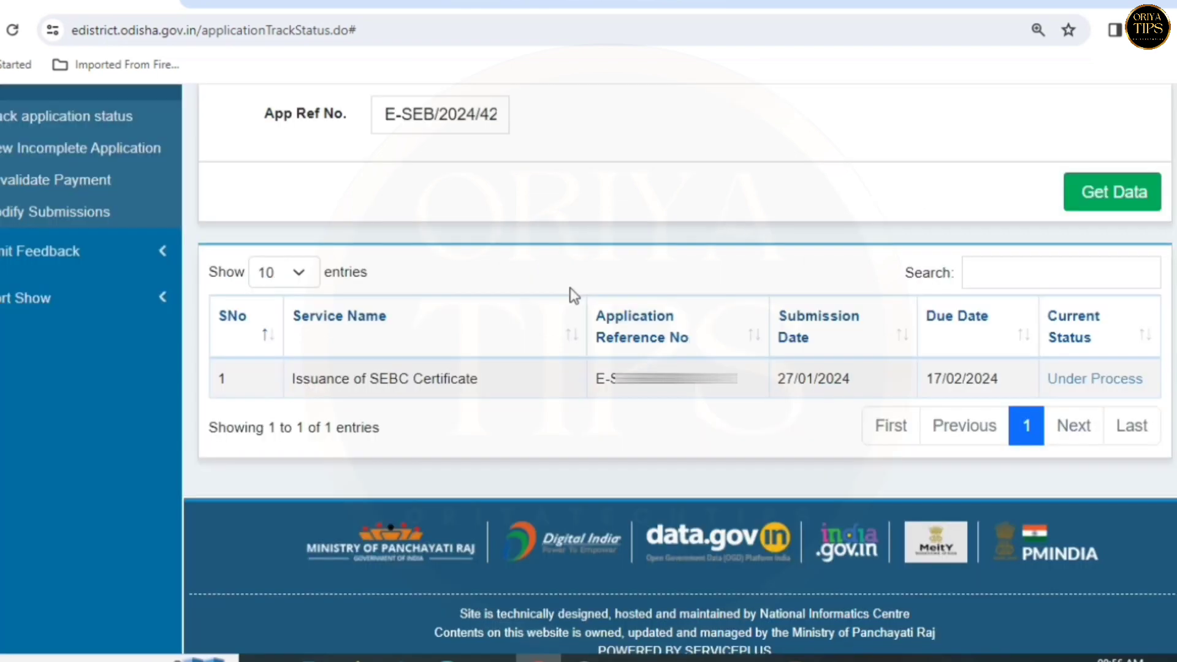